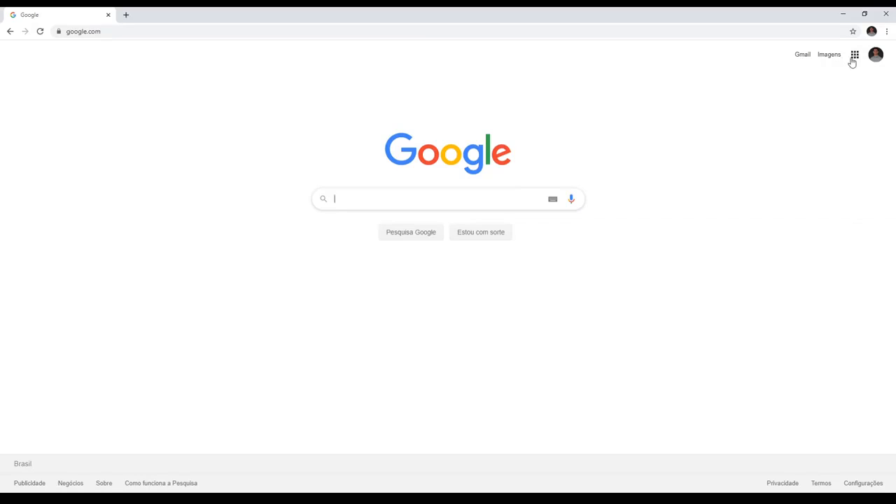
click(854, 62)
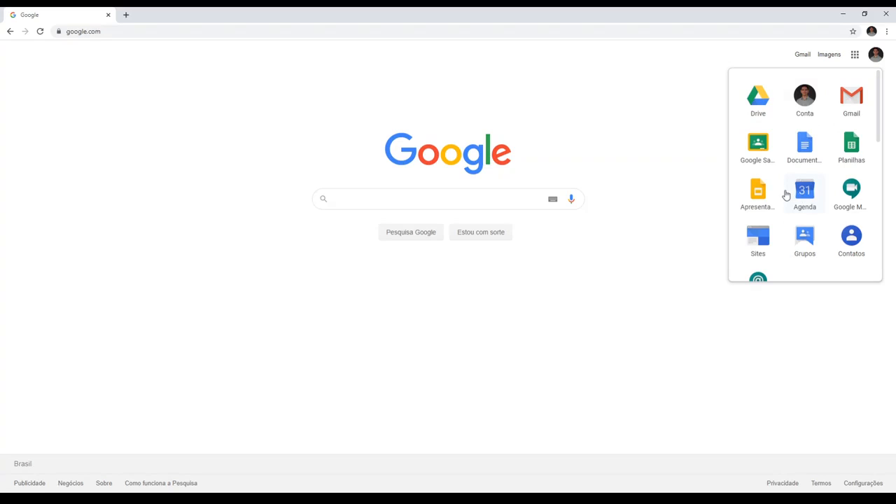
scroll(791, 174, down, 4)
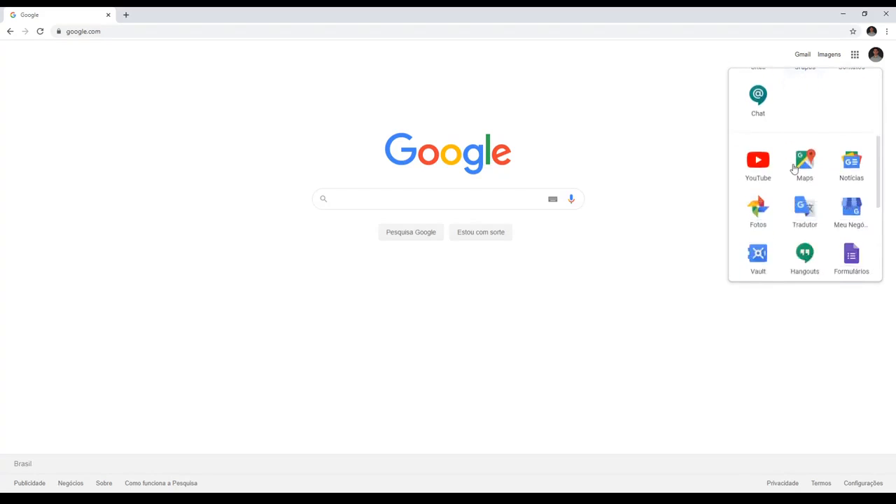
scroll(793, 170, down, 2)
scroll(795, 184, up, 5)
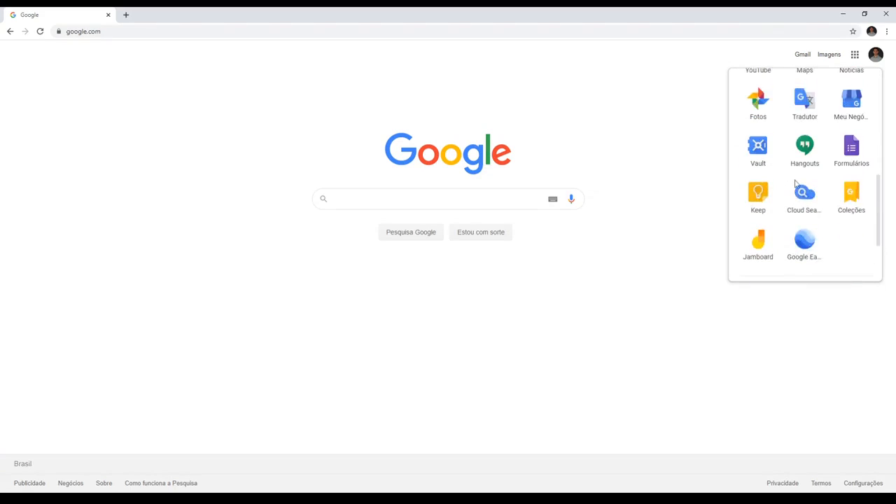
- Go to classroom.google.com to bring up the overview of classes
click(286, 32)
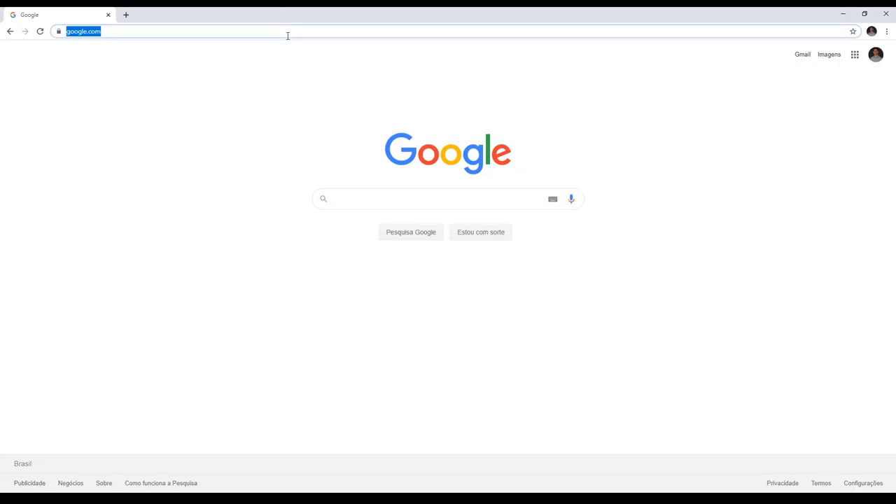
text(classroom.google.com)
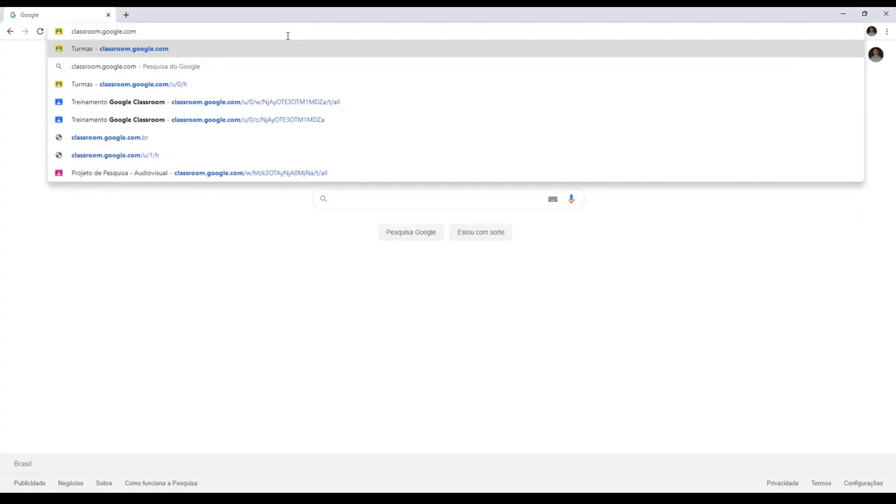
key(Return)
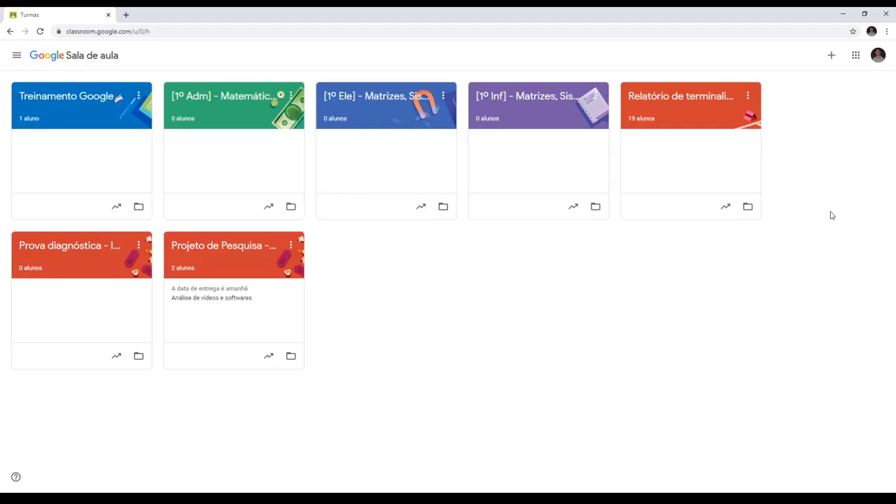
click(831, 56)
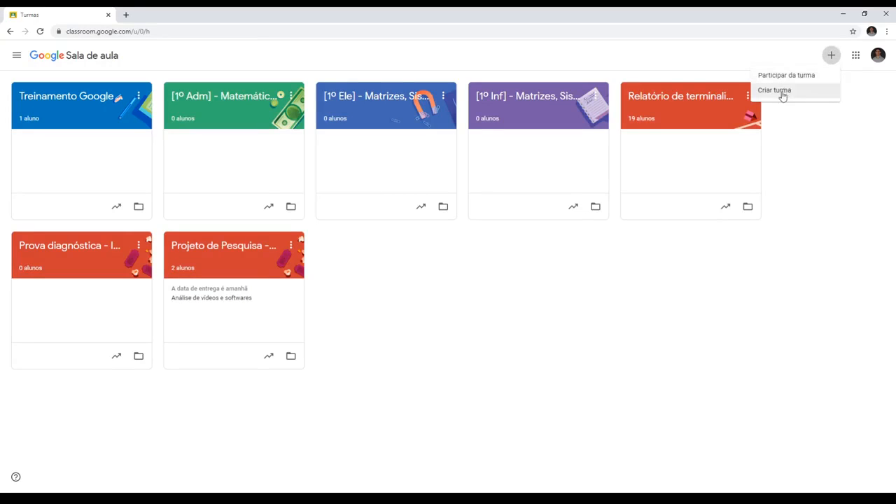
click(698, 58)
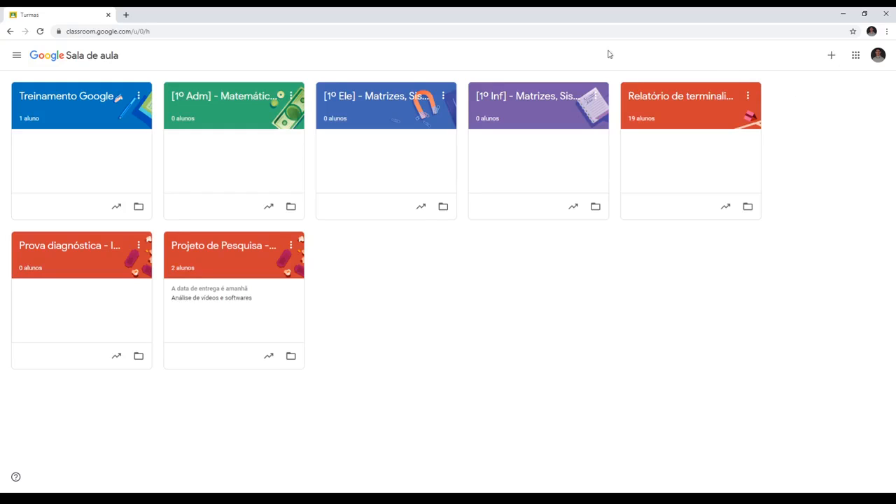
- Open the Treinamento Google Classroom class and view its class code in full screen, closing the code display again
click(75, 102)
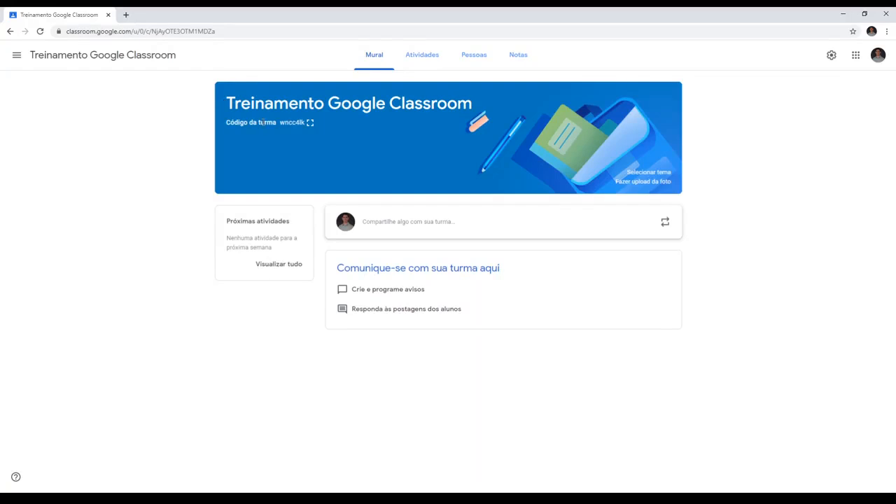
click(310, 124)
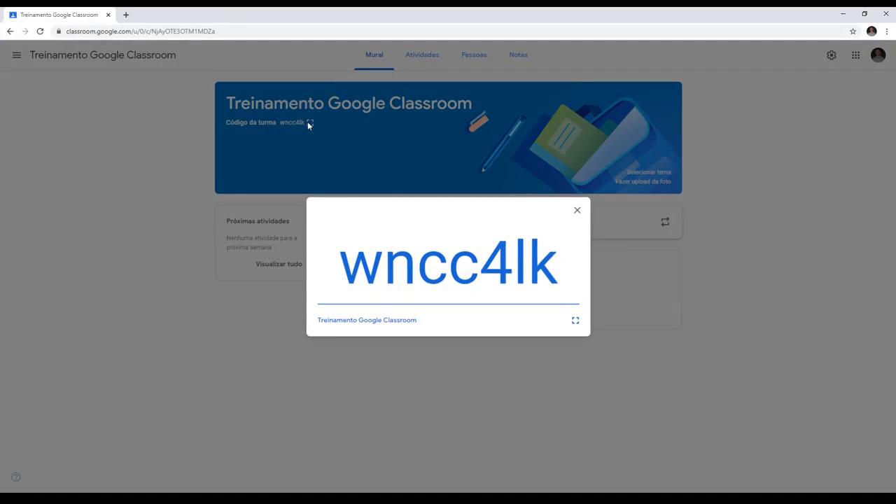
click(576, 322)
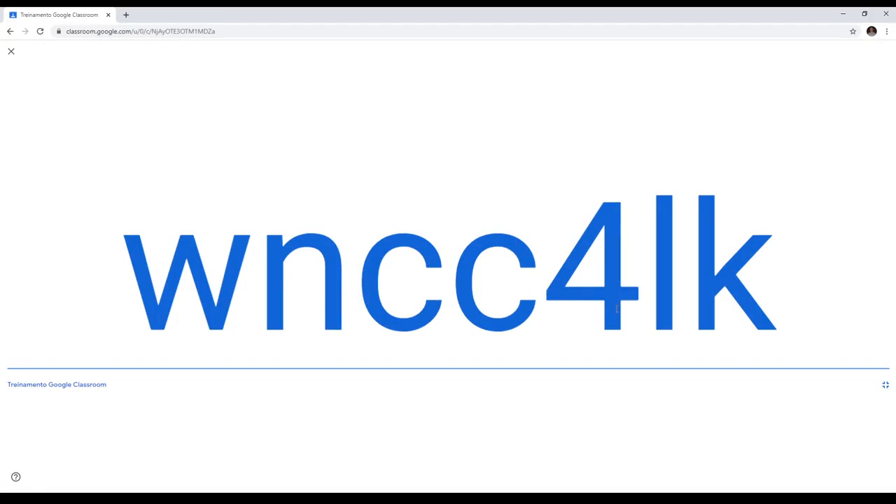
click(886, 389)
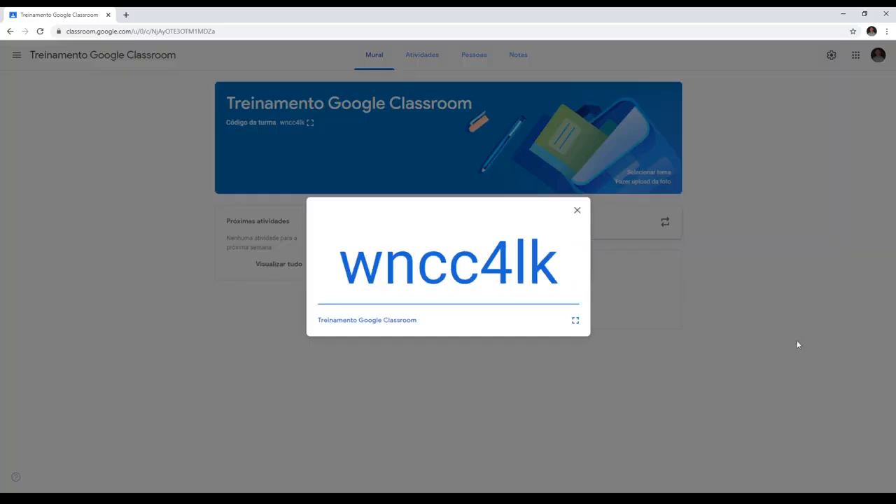
click(578, 212)
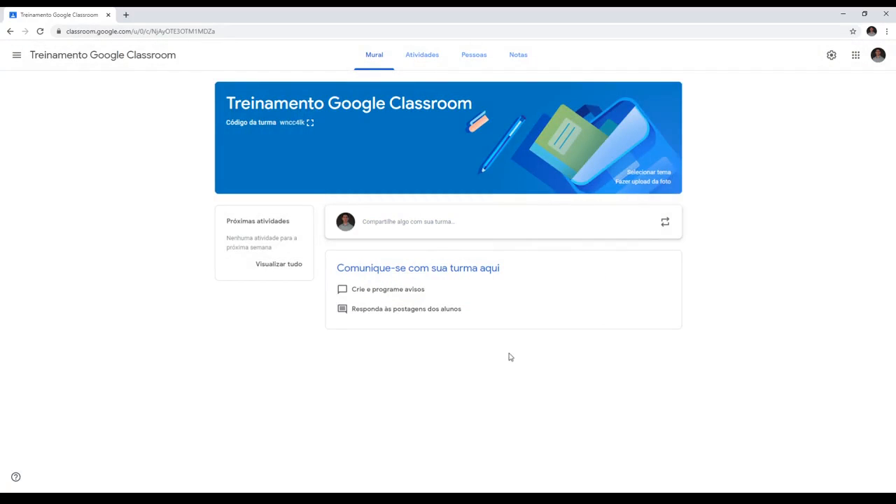
- Look through the Português e História themes in the class theme gallery and leave without choosing one
click(642, 173)
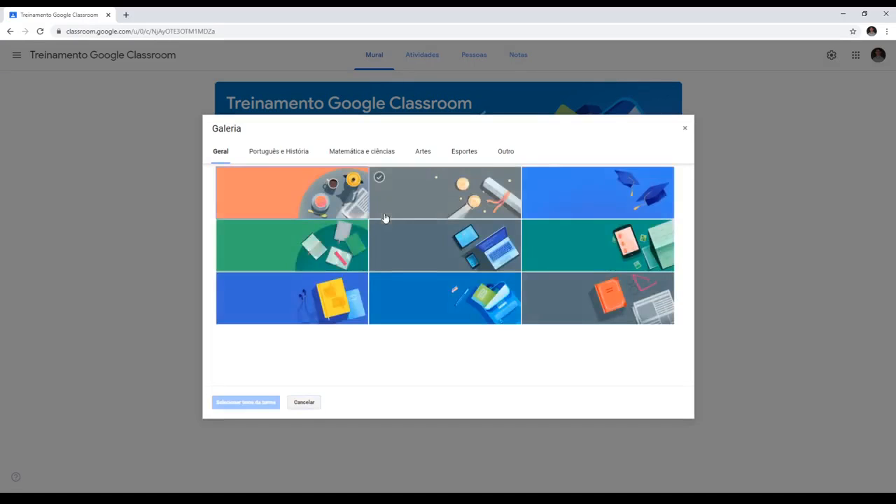
click(294, 159)
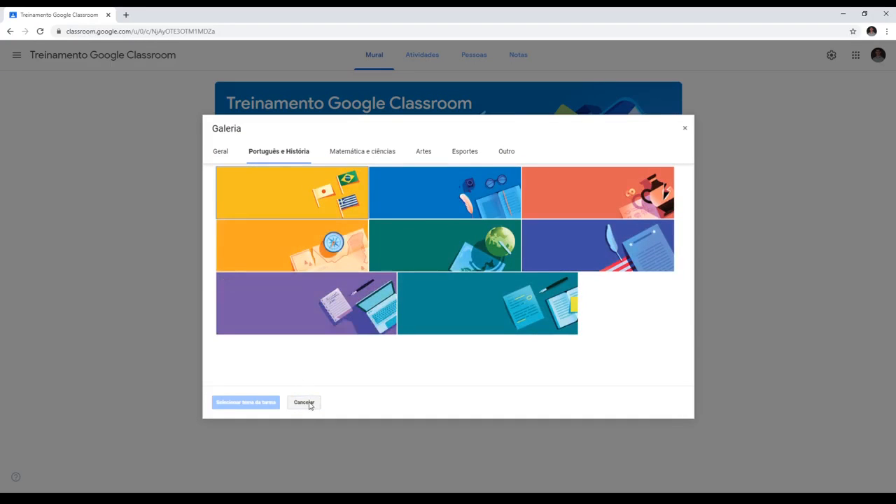
click(304, 403)
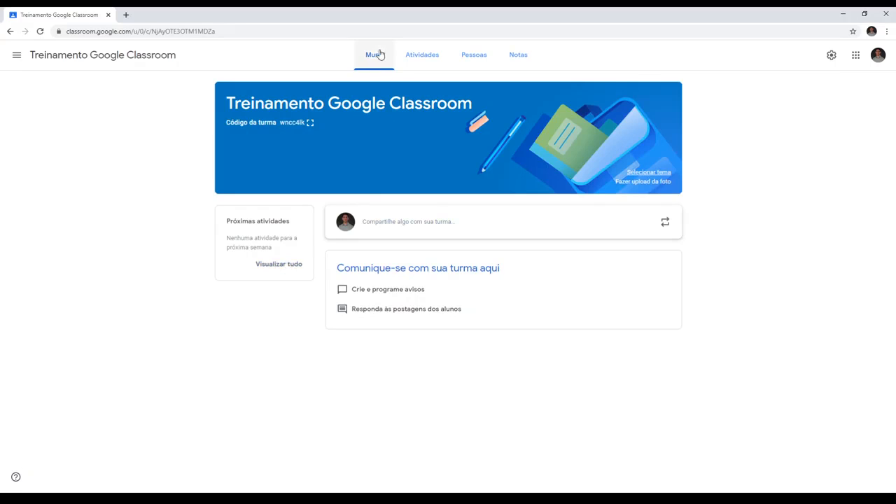
- Write the announcement "Sejam bem vindos!" on the class's Mural page
click(396, 229)
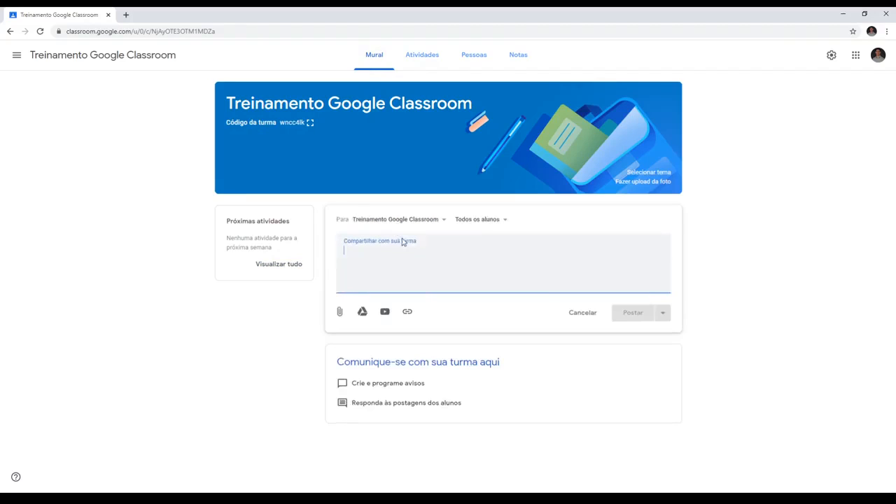
text(Sejam bem vindos!)
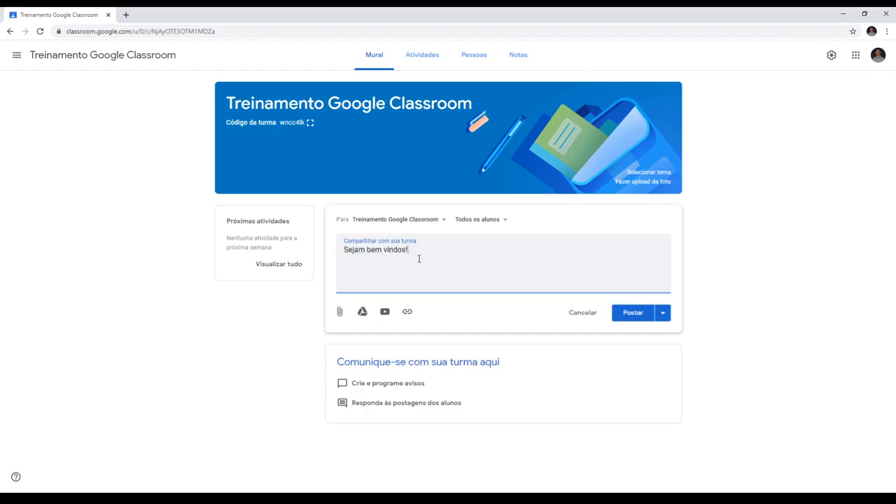
- Try adding the [1º Adm] and [1º Ele] classes as announcement recipients, deselect both, and check the list of student recipients
click(440, 219)
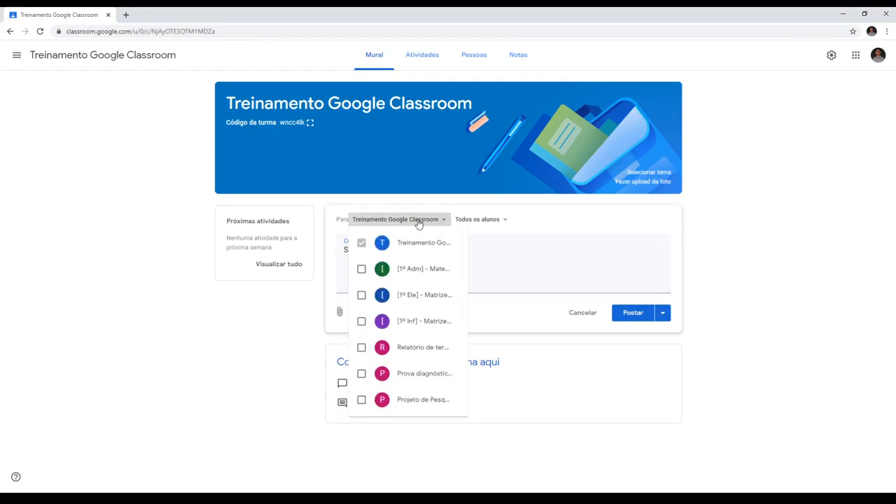
click(361, 268)
click(361, 295)
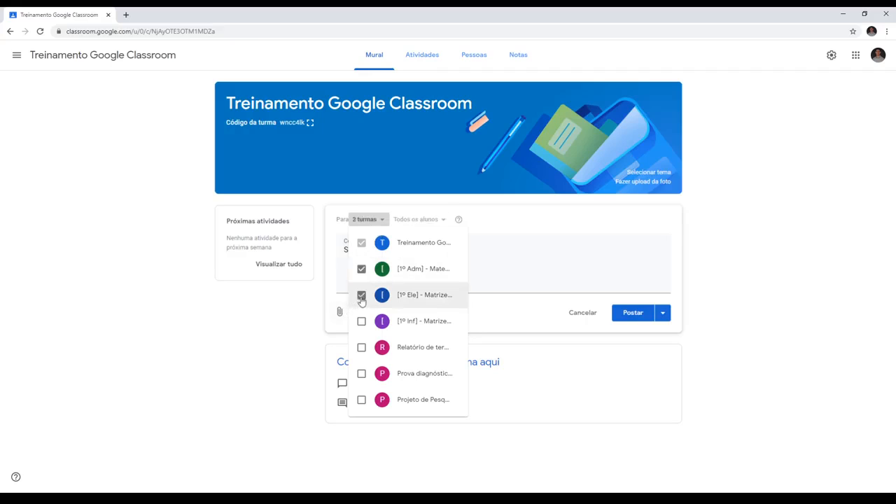
click(362, 295)
click(361, 269)
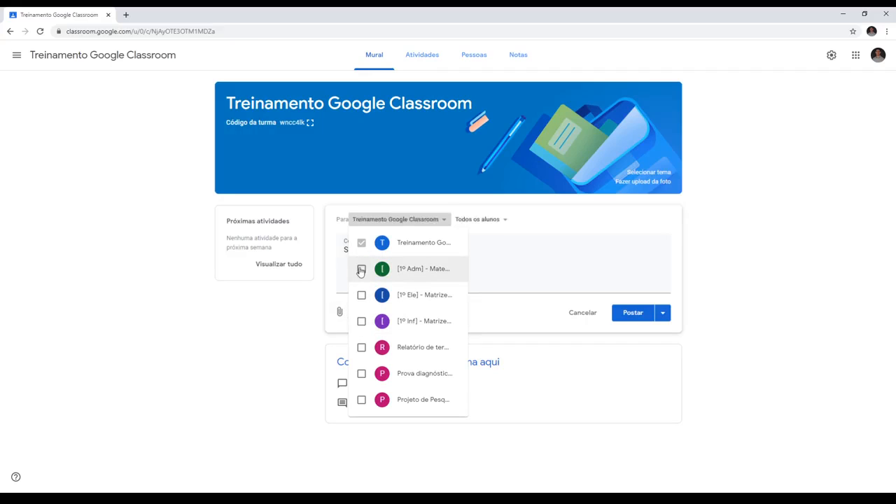
click(485, 259)
click(503, 220)
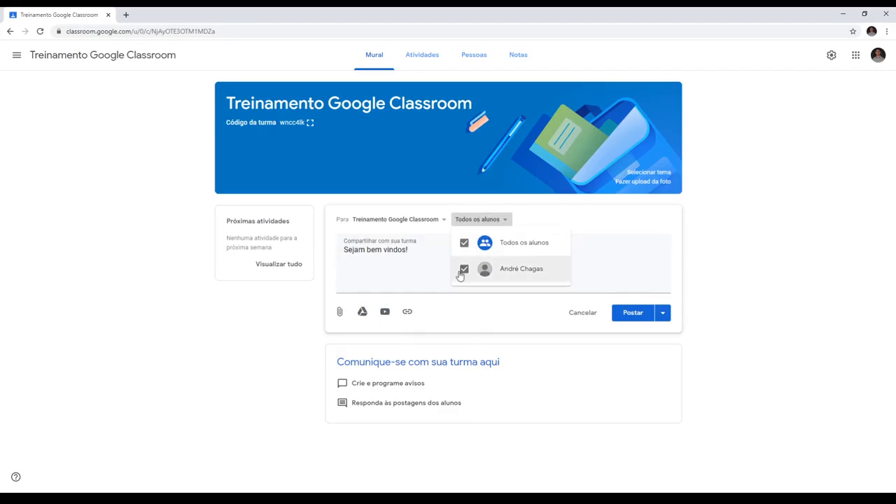
click(423, 279)
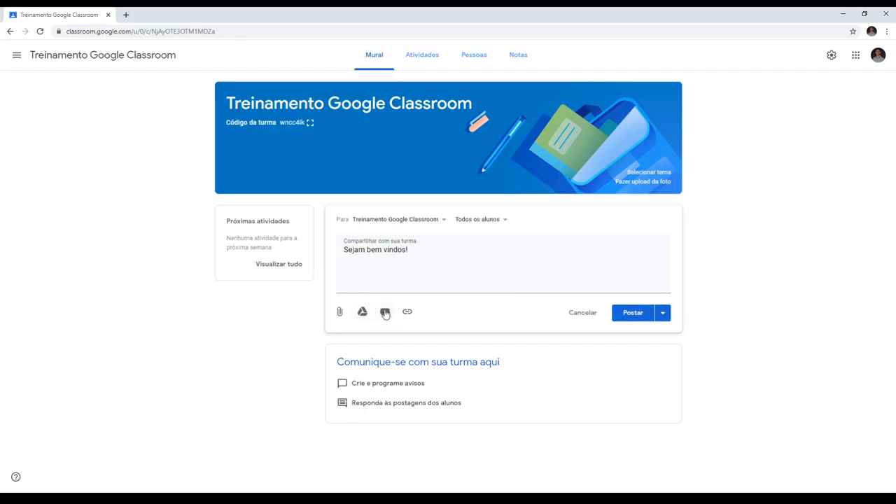
- Schedule the announcement for 3 February 2020 at 09:00
click(662, 315)
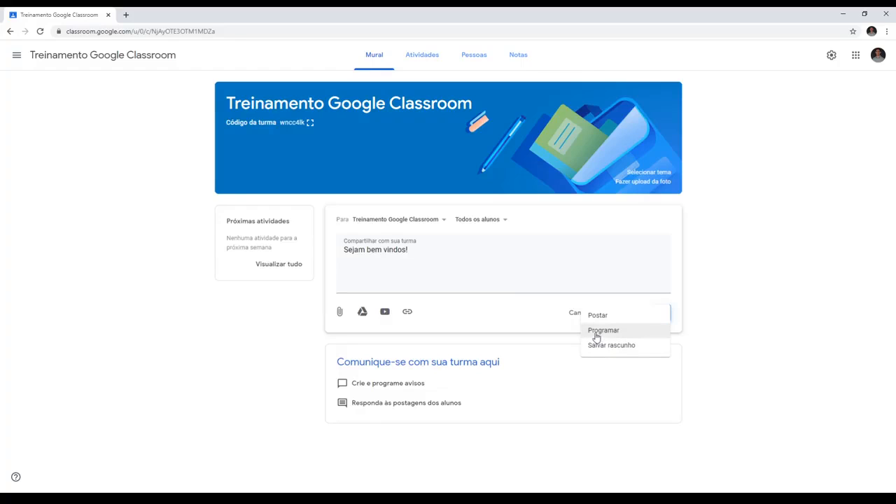
click(597, 337)
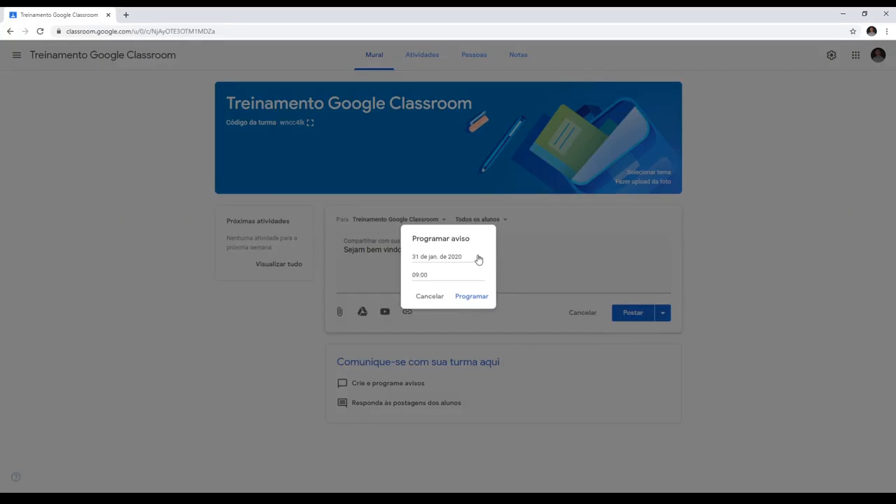
click(479, 258)
click(503, 272)
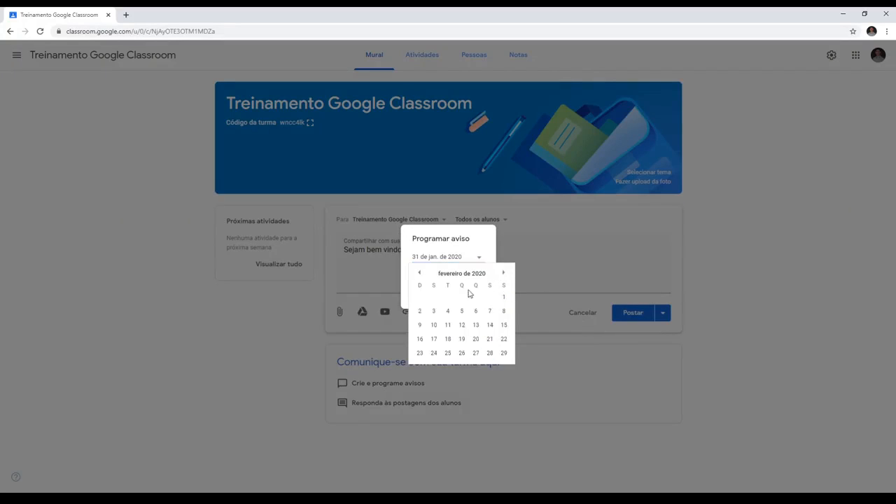
click(431, 312)
drag(436, 275, 329, 282)
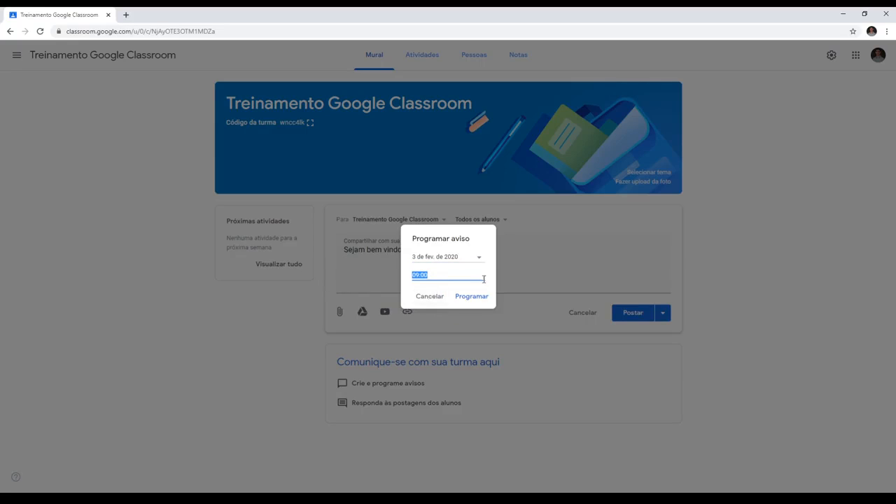
click(473, 299)
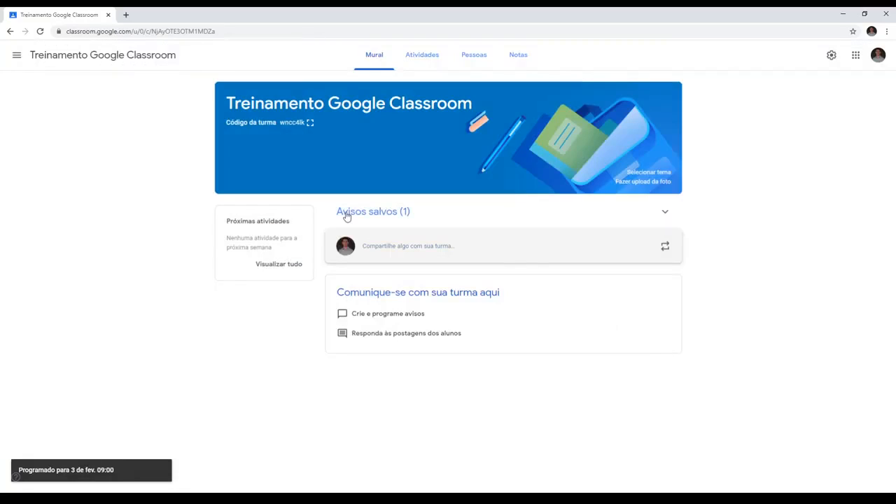
- Delete the scheduled "Sejam bem vindos!" announcement from the saved announcements
click(385, 214)
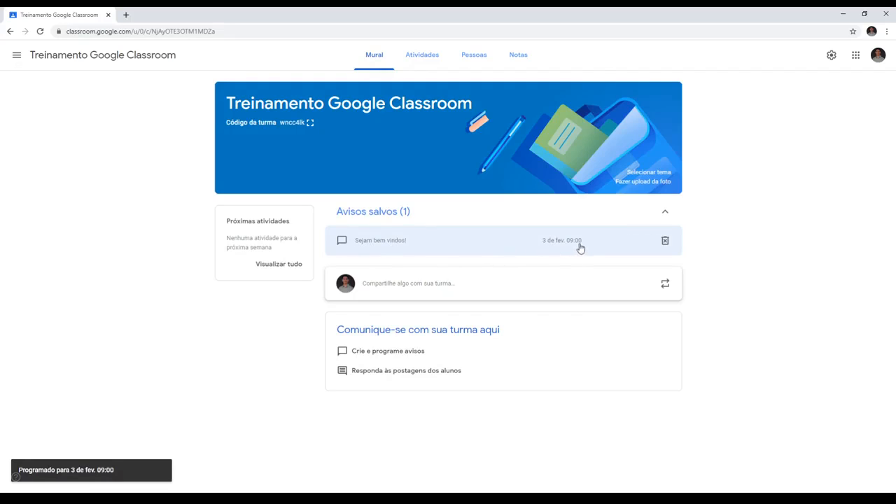
click(665, 241)
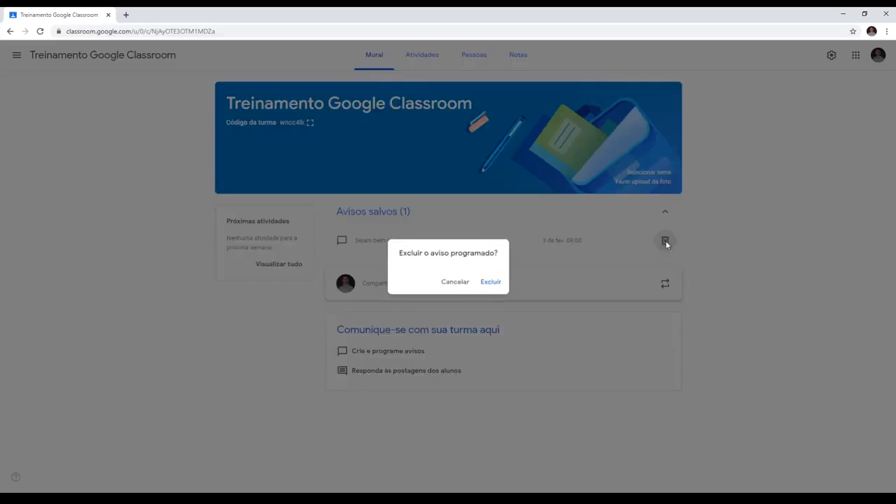
click(499, 282)
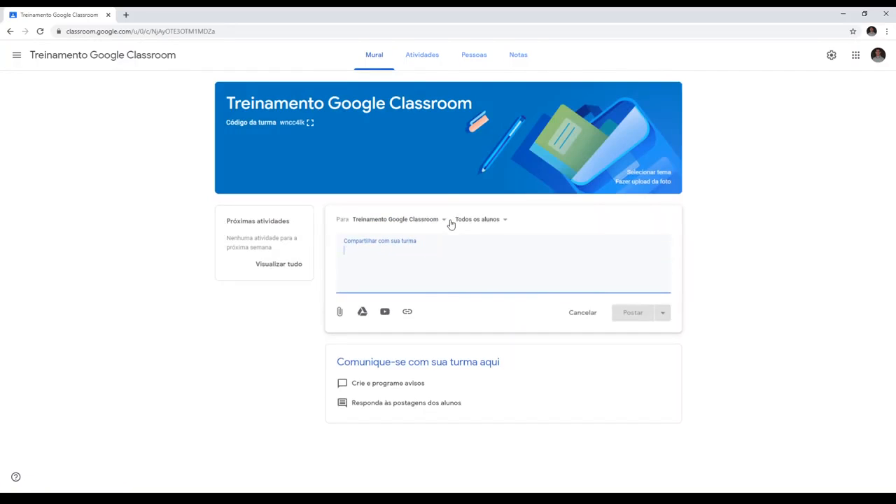
- Post the announcement "Sejam bem vindos!" immediately to all students of the Treinamento Google Classroom class
text(Sejam bem vindos!)
click(633, 314)
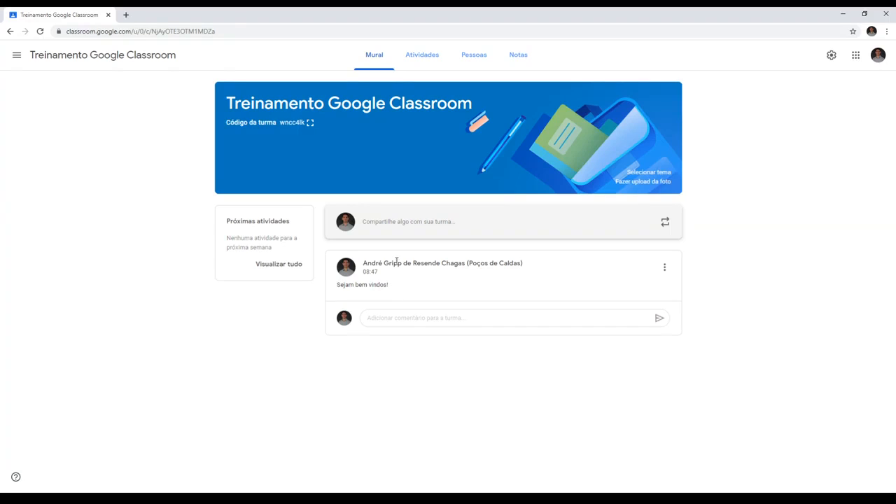
- Add a topic named "Capítulo 1" to the classwork of the Treinamento Google Classroom class
click(428, 58)
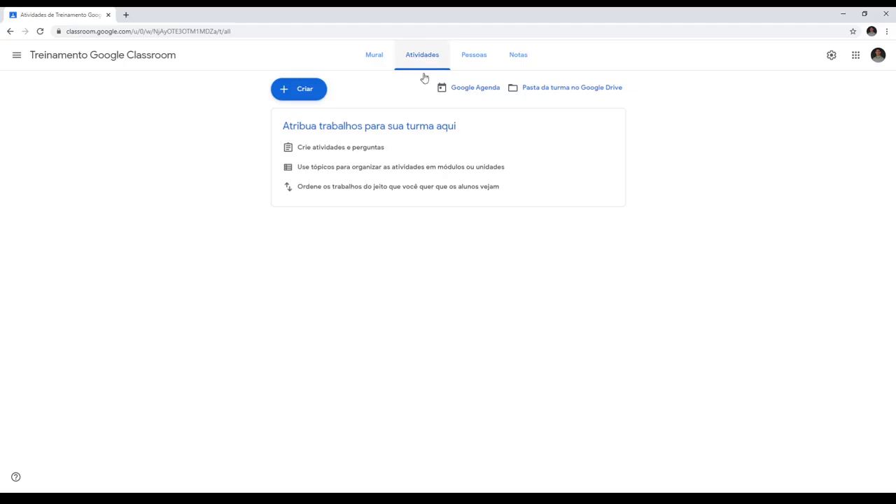
click(283, 92)
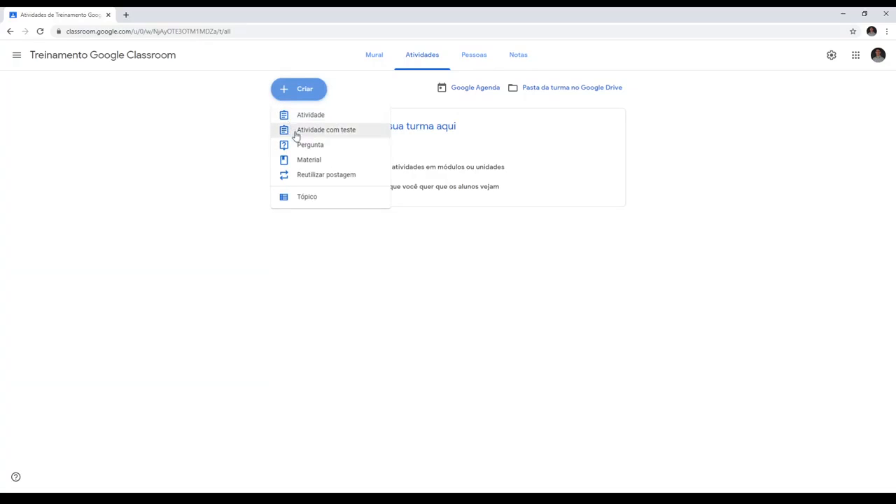
click(306, 198)
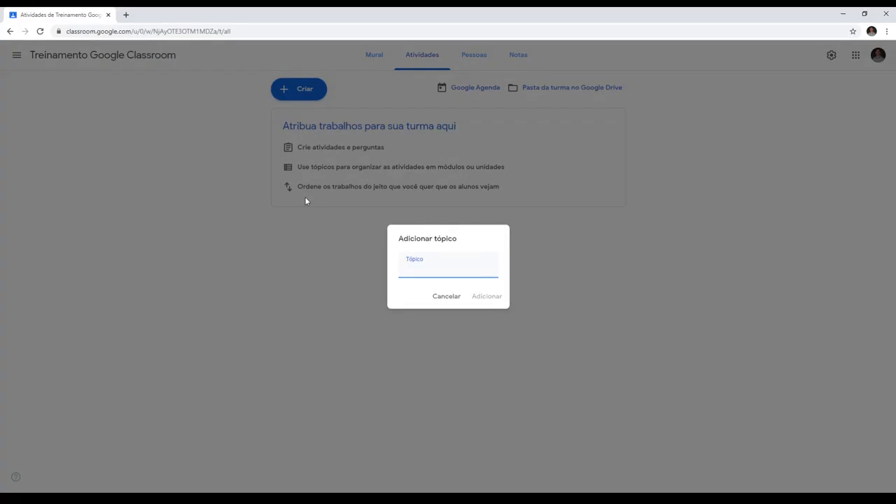
text(Capítulo 1)
key(Return)
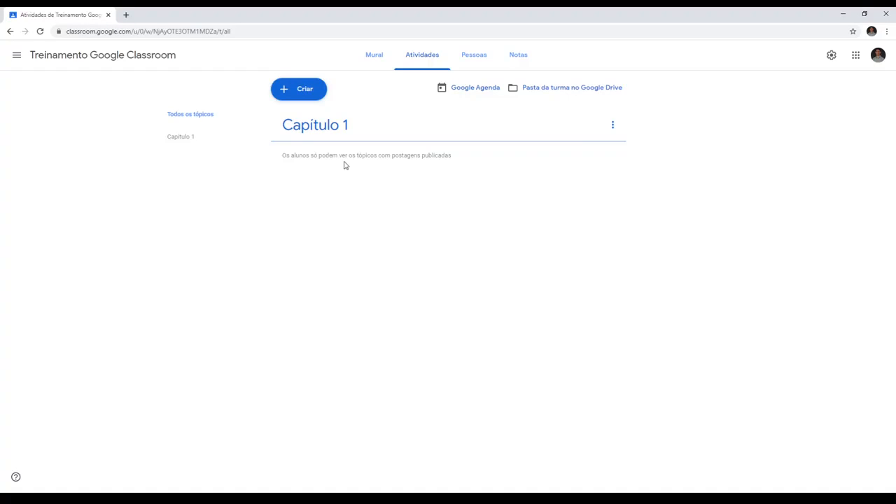
- Add a second topic named "Capítulo 2" and move it below Capítulo 1
click(302, 95)
click(310, 199)
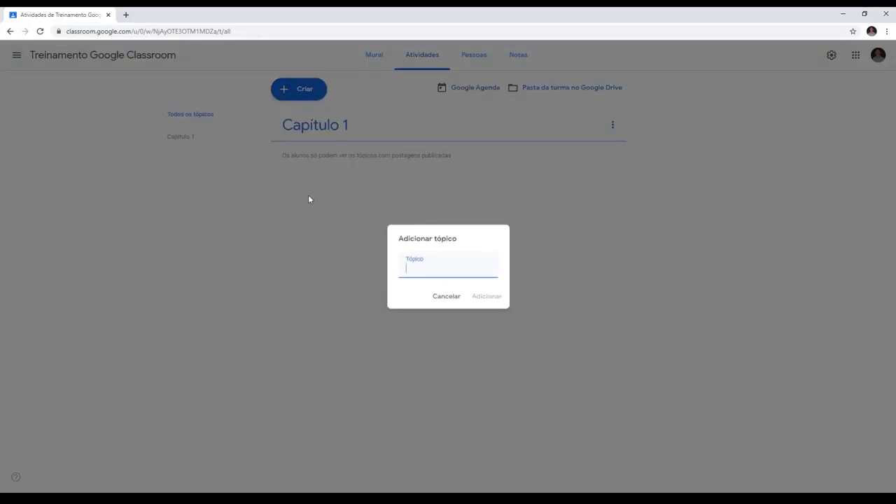
text(Capítulo 2)
key(Return)
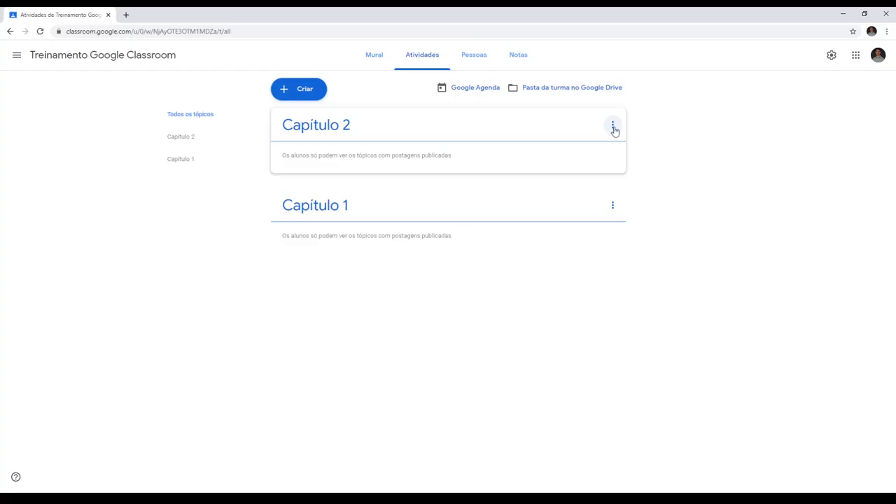
click(613, 129)
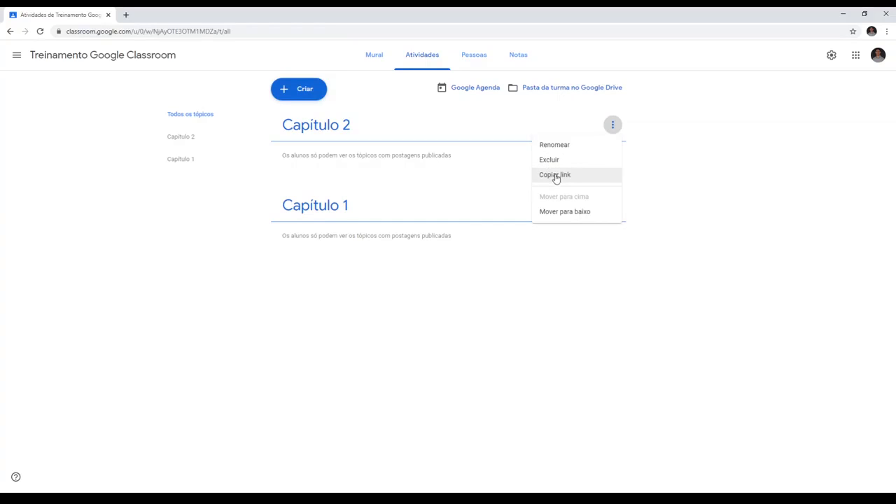
click(560, 215)
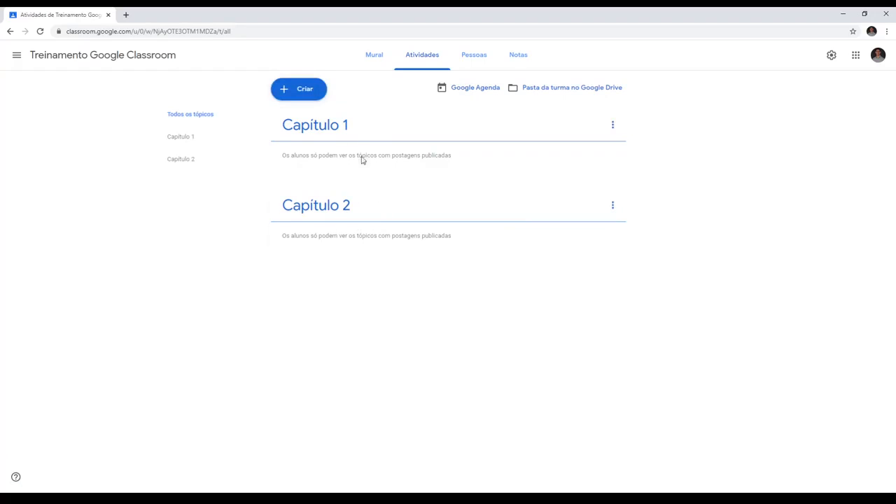
- Start a new assignment titled "Questionário" with the instructions "Responda o questionário a seguir"
click(300, 93)
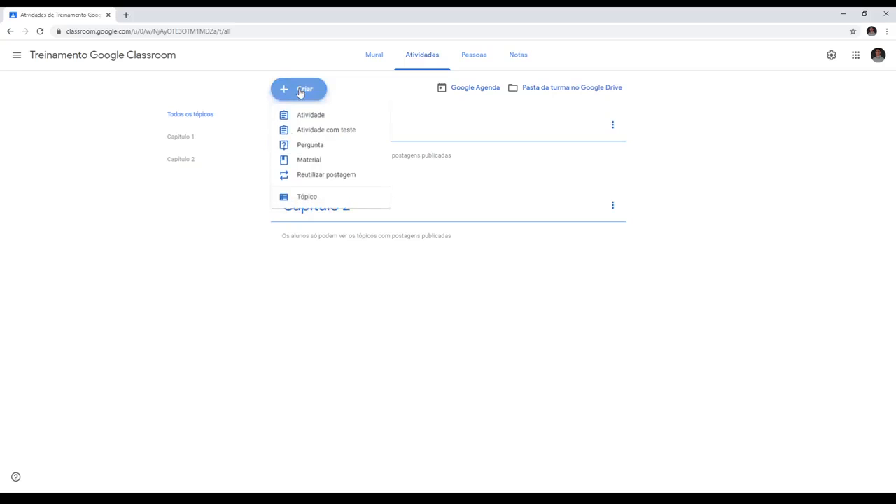
click(303, 120)
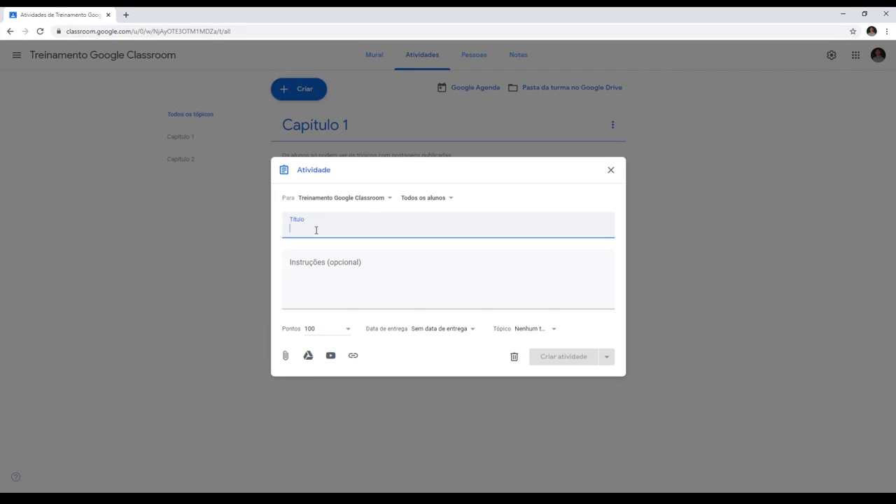
text(Questioná)
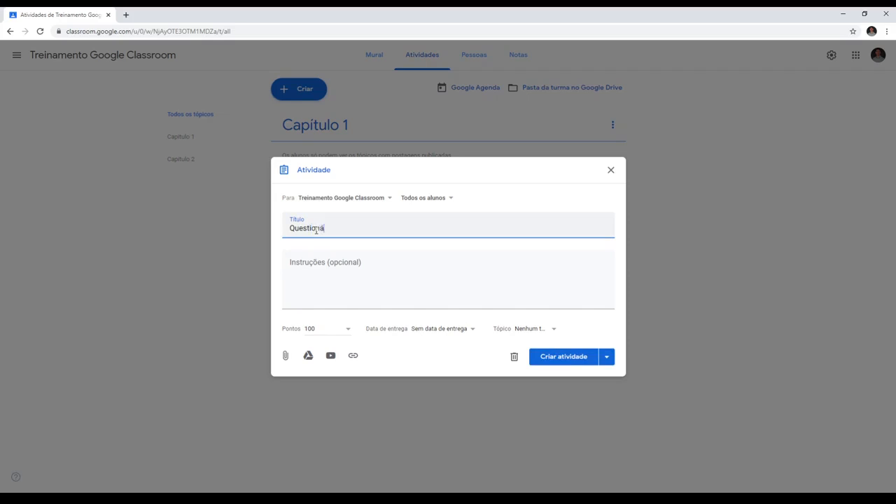
text(rio)
click(331, 264)
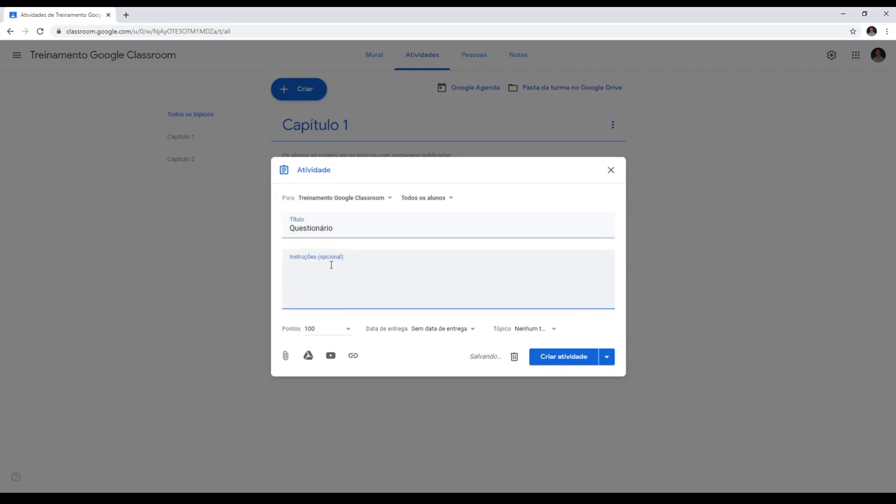
text(Responda o)
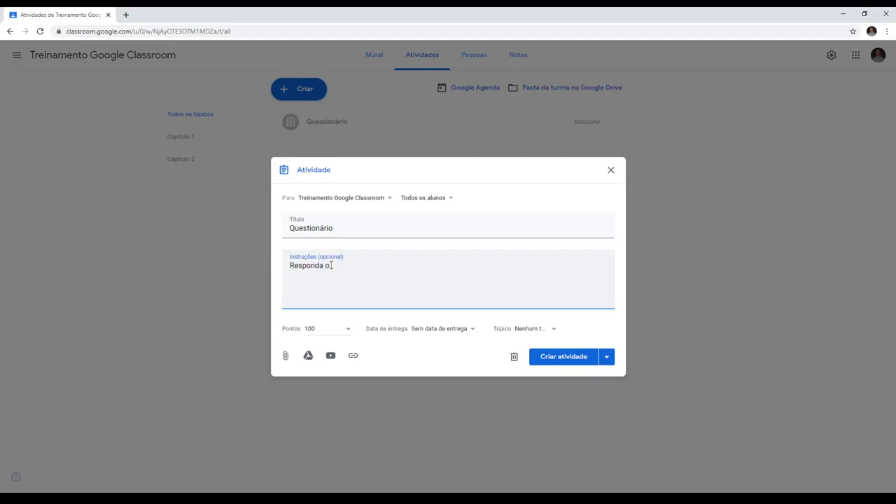
text( questionário a seguir)
- Check which classes and students can be chosen as recipients of the assignment
click(387, 202)
click(388, 202)
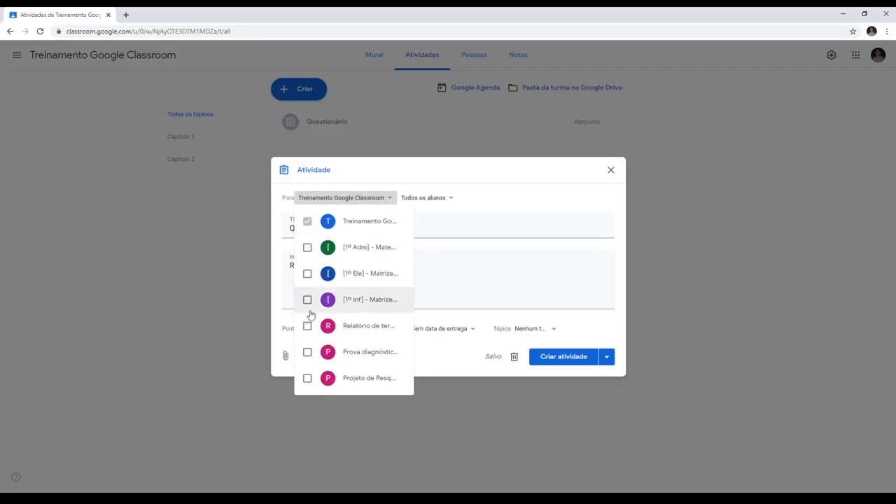
click(390, 202)
click(452, 199)
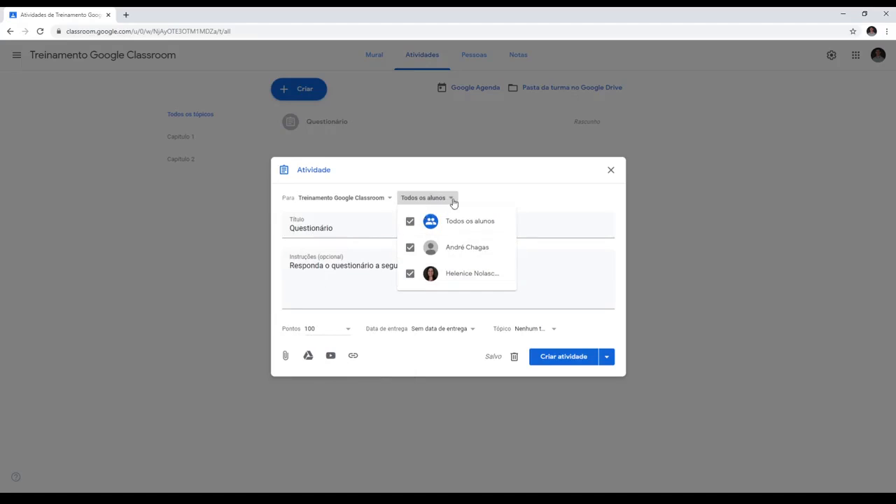
click(452, 200)
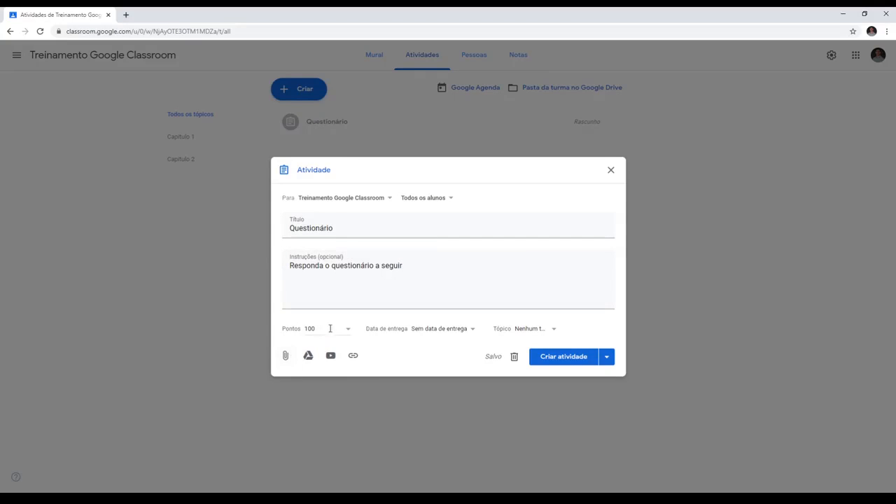
- Set the Questionário assignment's points to 10
click(348, 330)
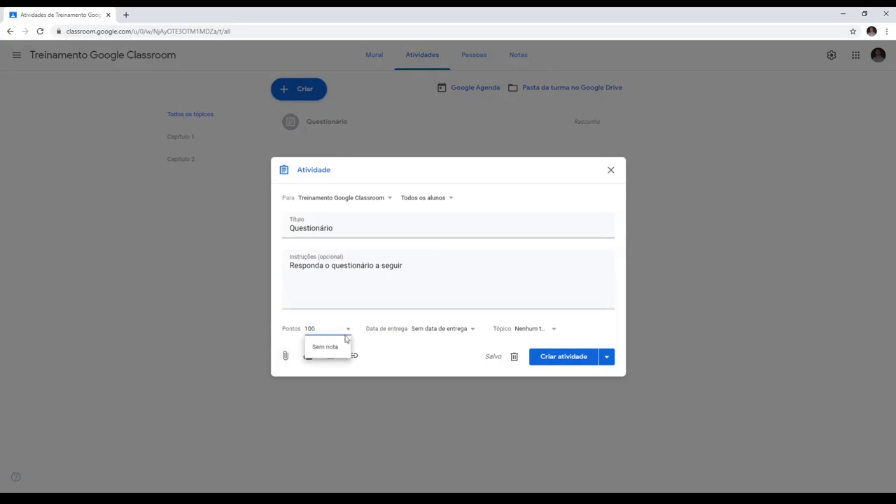
drag(336, 331, 277, 330)
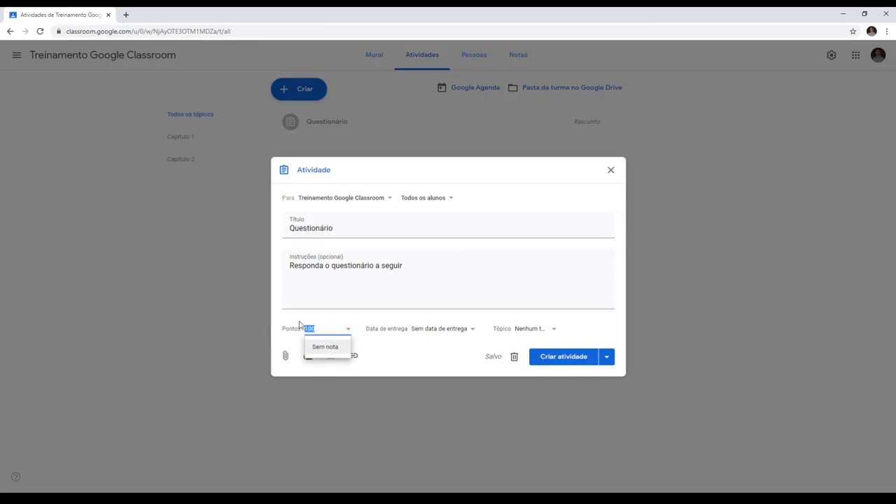
text(10)
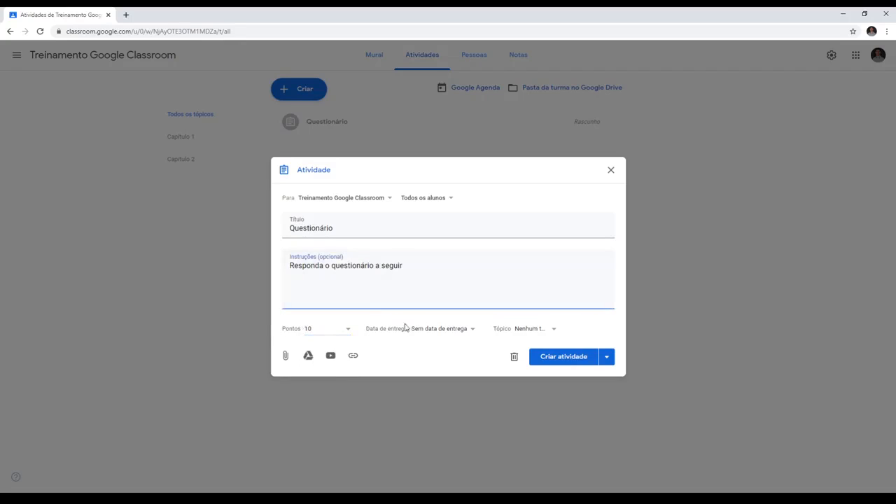
- Set the assignment's due date to 13 February 2020 at 23:59 and check the available topics without assigning one
click(437, 328)
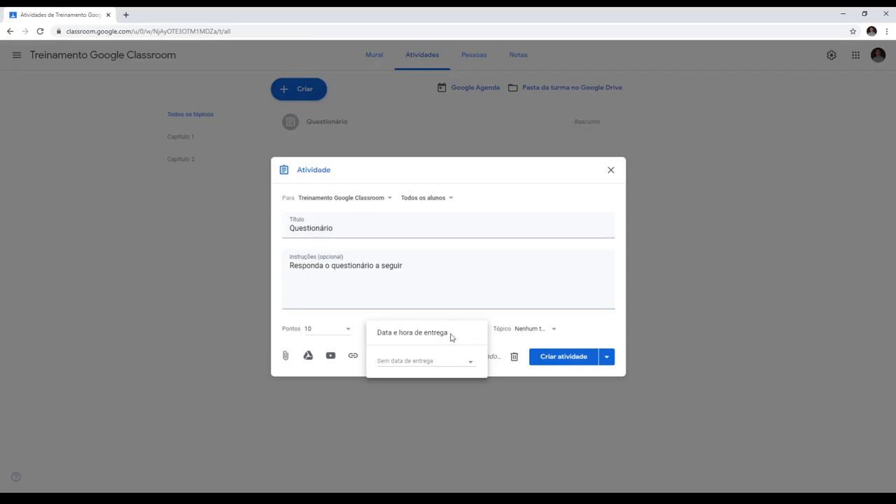
click(420, 361)
click(473, 377)
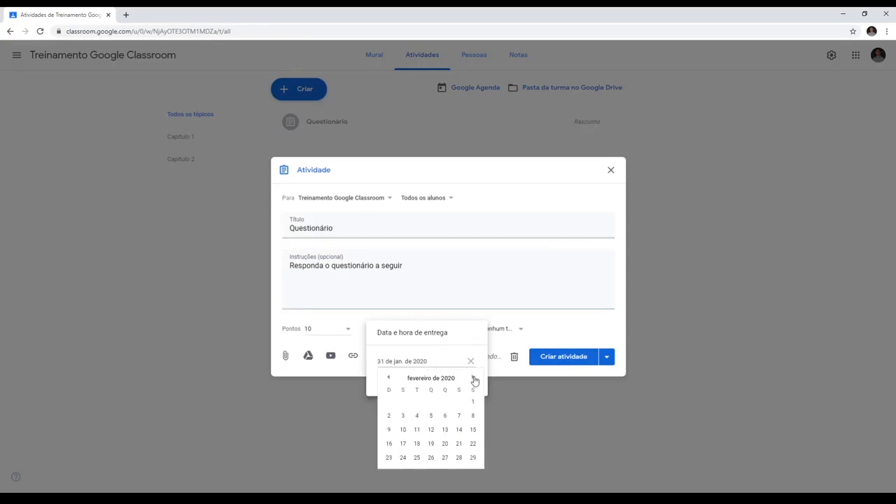
click(444, 429)
click(432, 381)
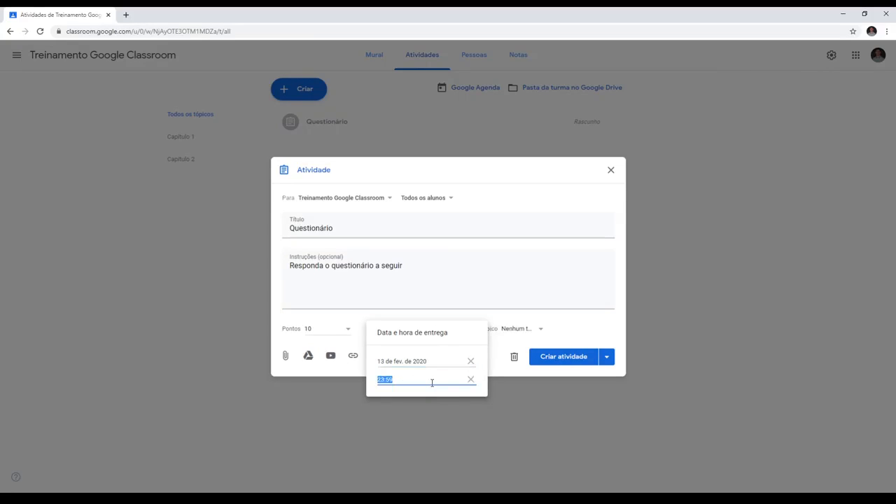
click(487, 280)
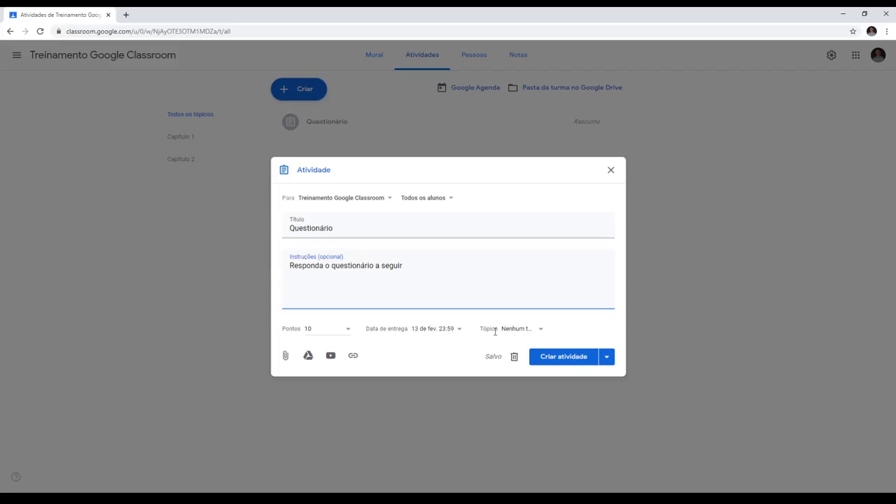
click(541, 331)
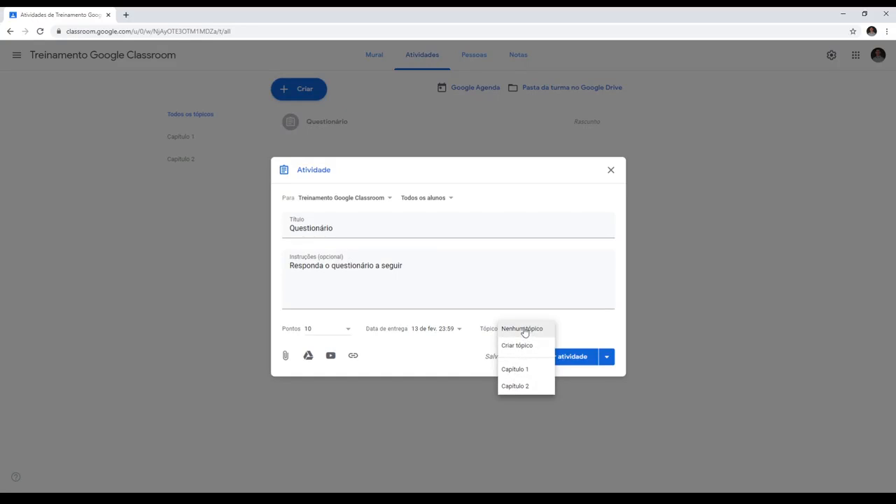
click(547, 294)
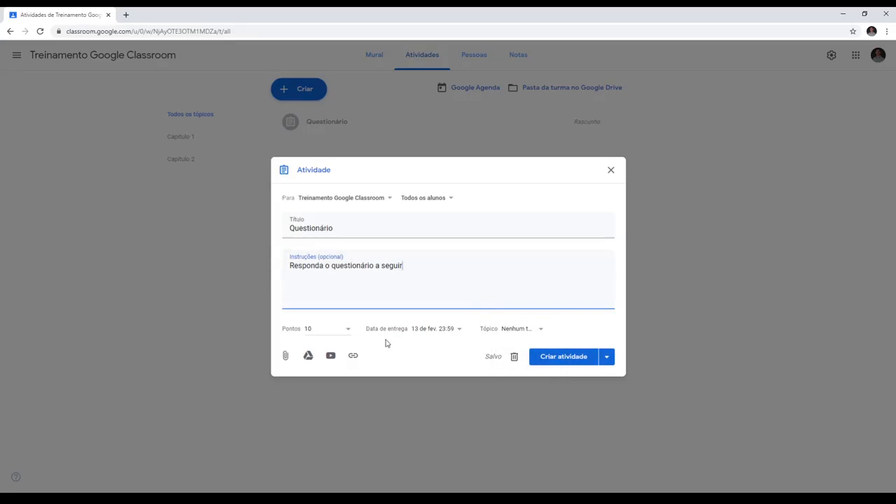
- Attach the Treinamento Google Classroom document from Google Drive and have a copy made for each student
click(308, 356)
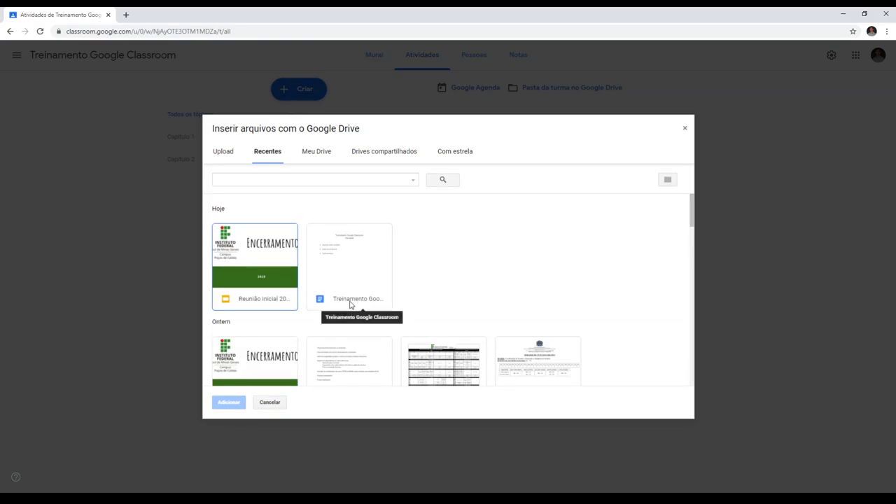
click(350, 303)
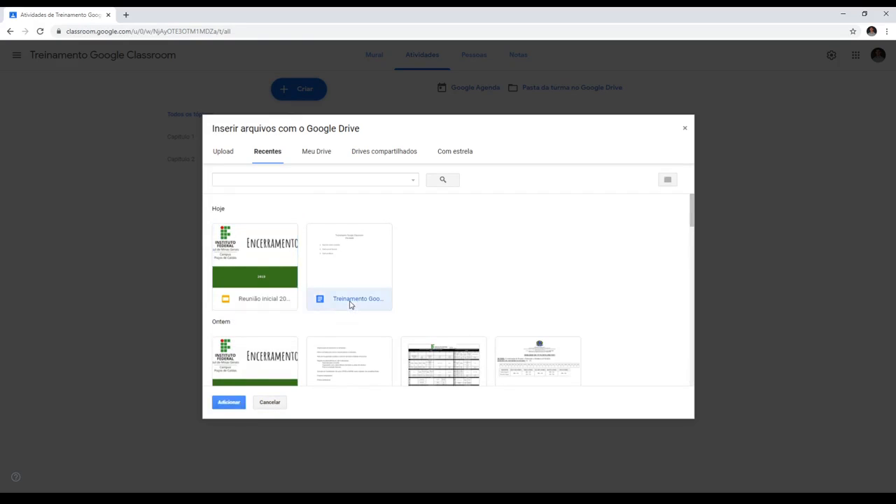
click(219, 407)
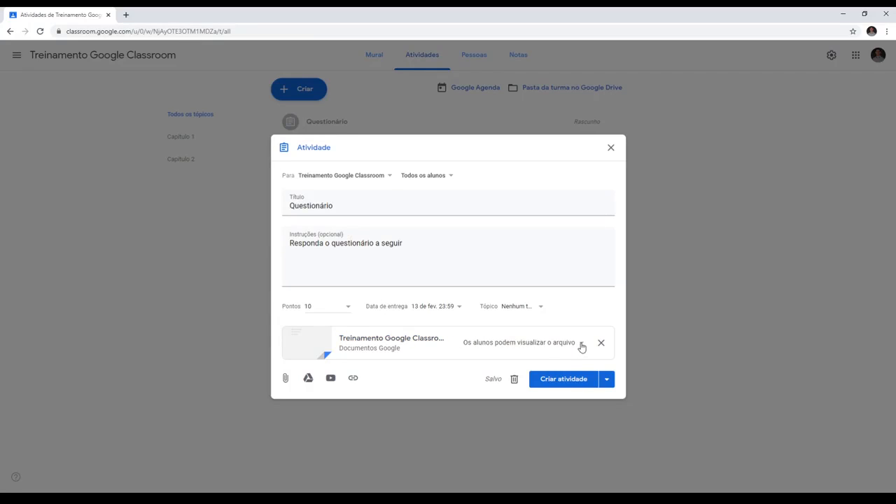
click(581, 345)
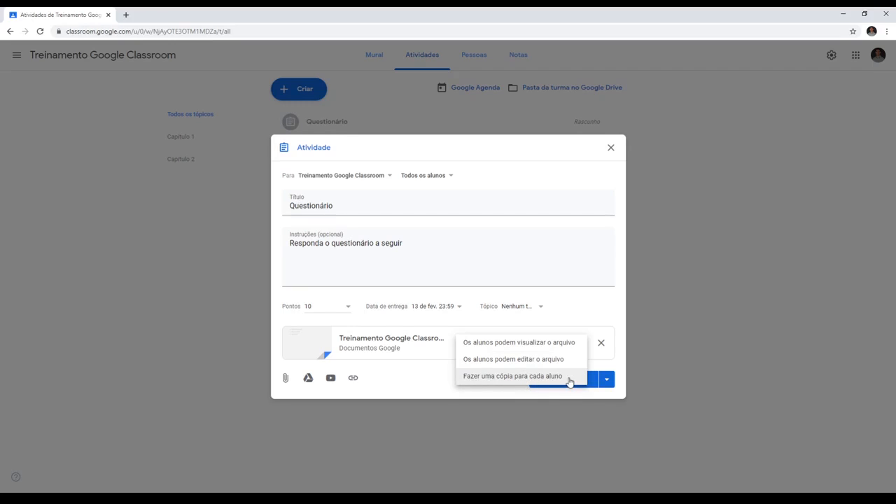
click(536, 379)
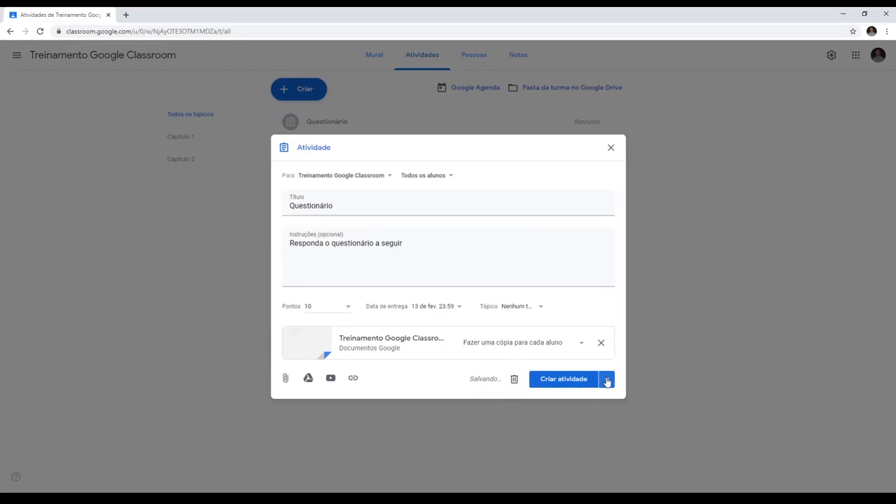
- Check the publishing options, create the Questionário assignment immediately, and open its entry in the classwork list
click(608, 383)
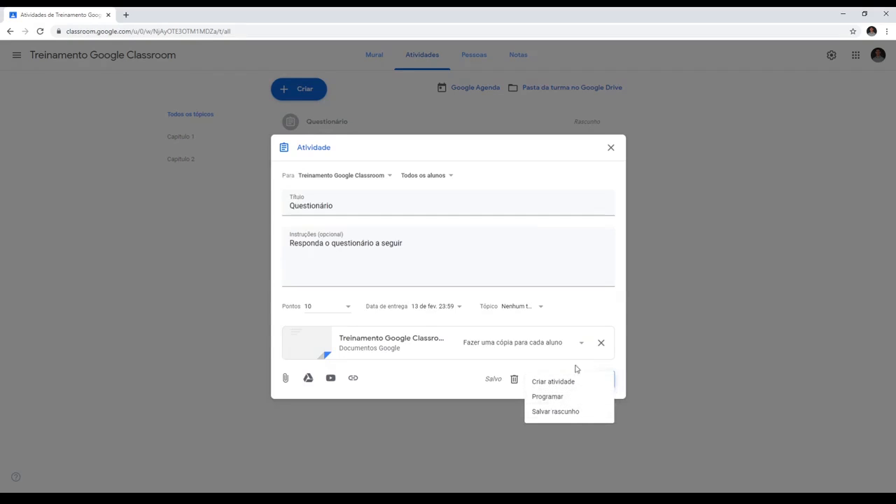
click(601, 302)
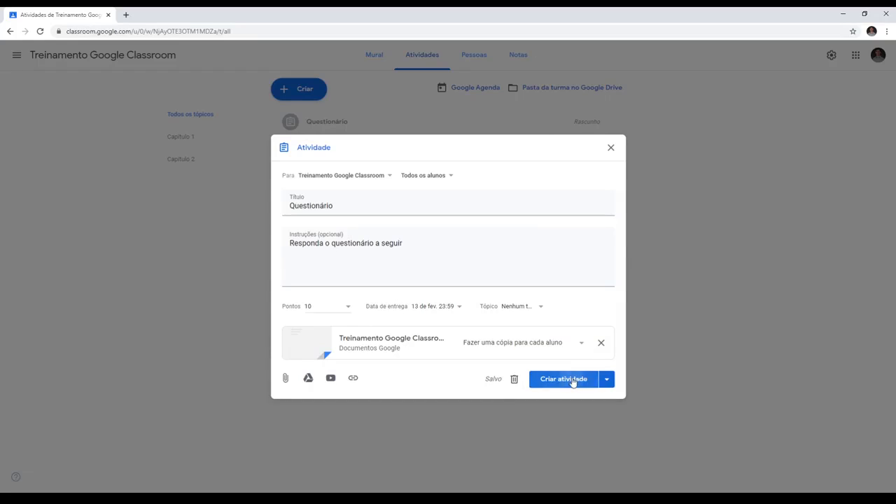
click(574, 379)
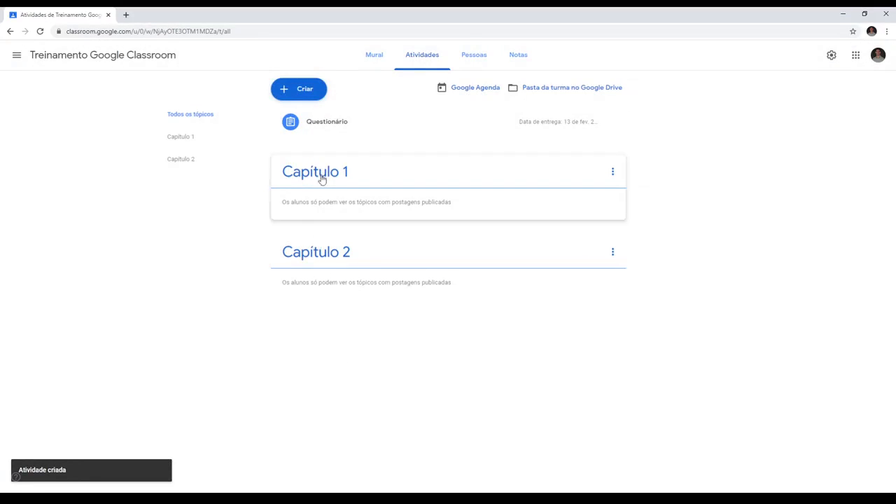
click(342, 126)
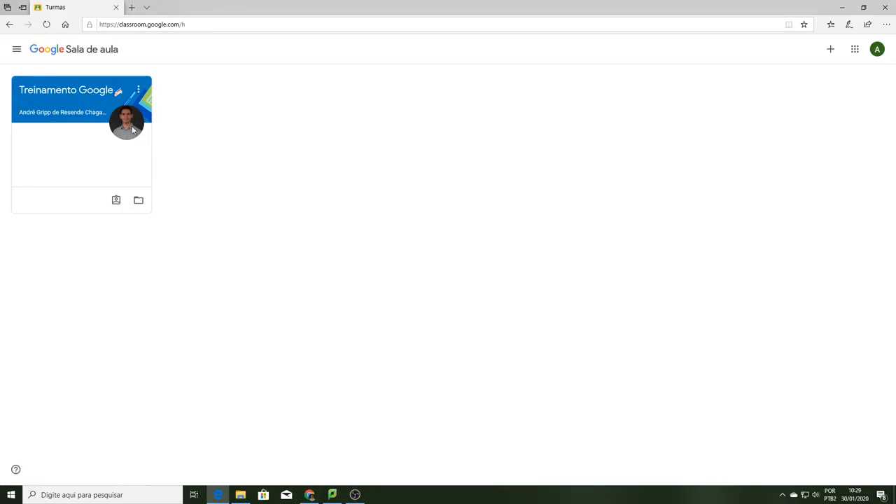
- Open the Treinamento Google Classroom class as a student and display the full details of the Questionário assignment
click(84, 93)
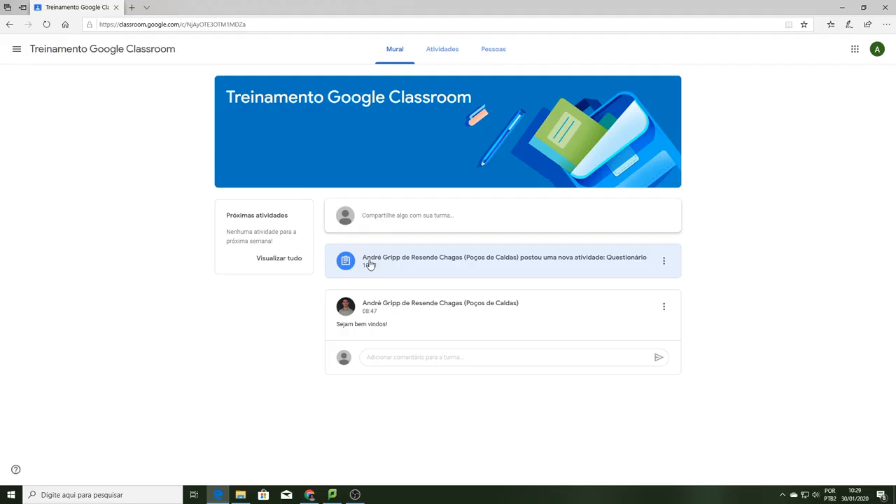
click(444, 55)
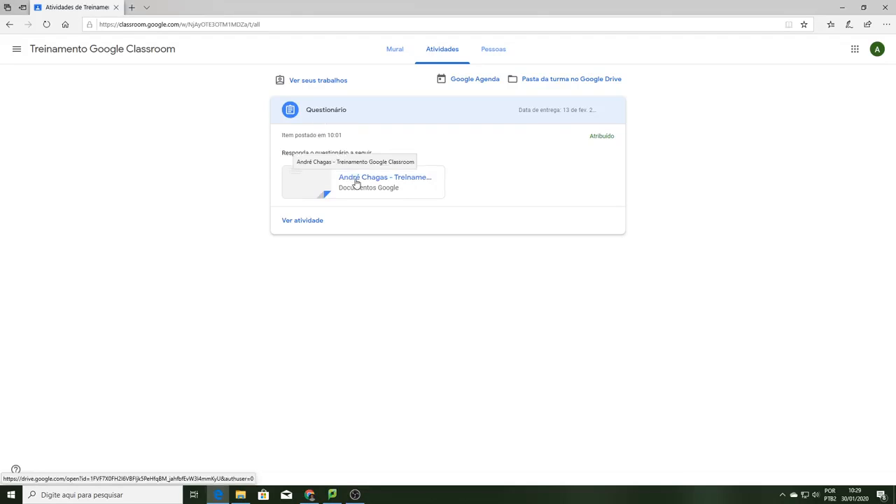
click(298, 222)
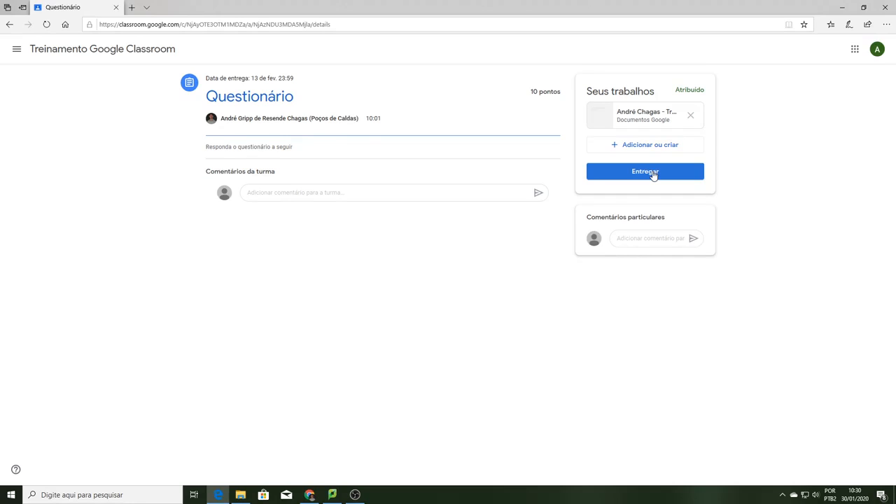
- Post the class comment "Vamos fazer greve de alunos!" on the Questionário assignment
click(246, 190)
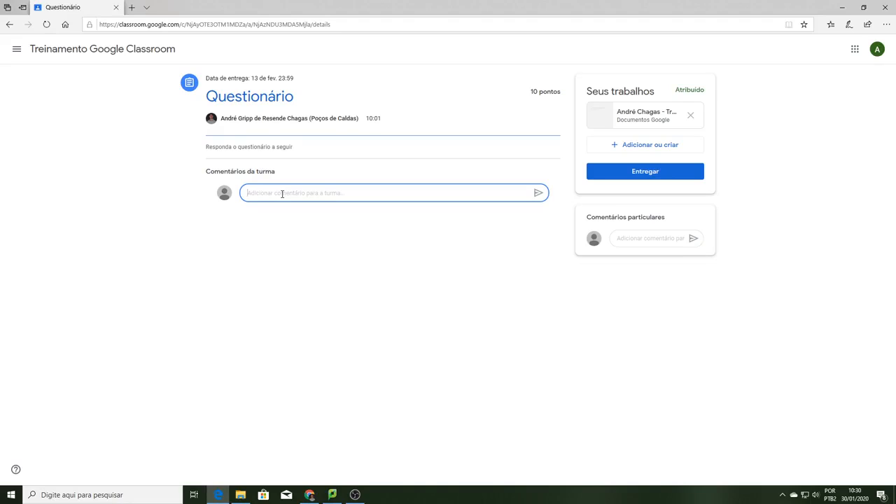
text(Vamos fazer greve de alunos!)
key(Return)
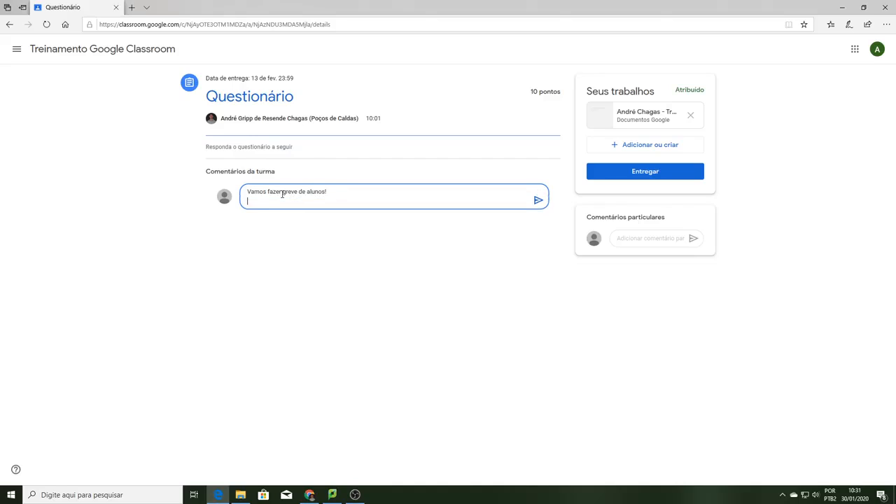
click(537, 200)
- Send the teacher the private comment "Professor, não entendi o que é pra fazer" on the assignment
click(633, 238)
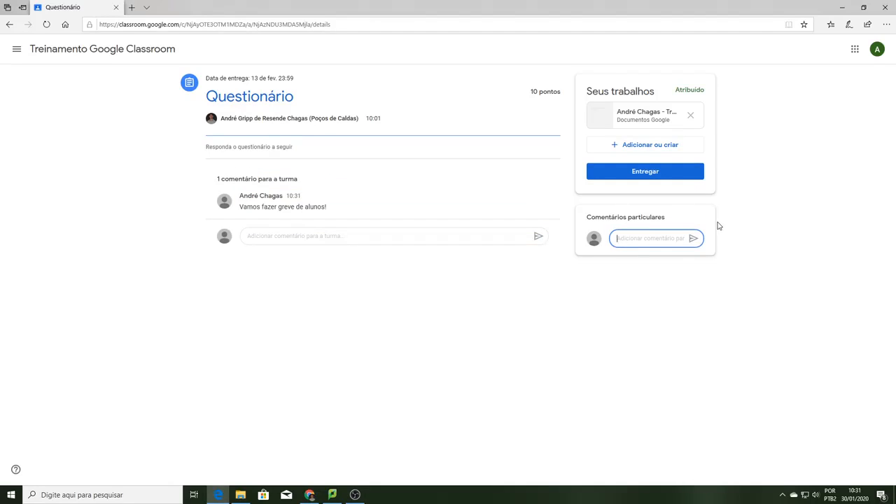
text(Professor, não entedi o que é p)
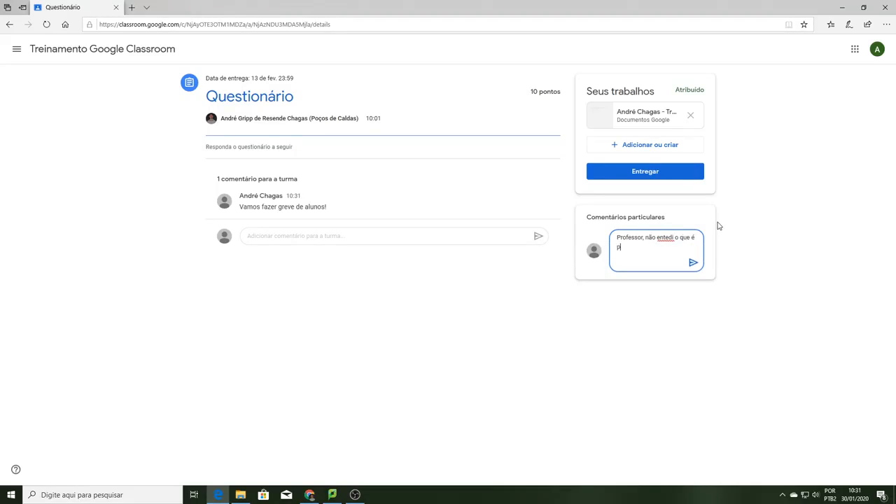
text(ra fa)
text(ze)
text(n)
click(665, 243)
click(693, 262)
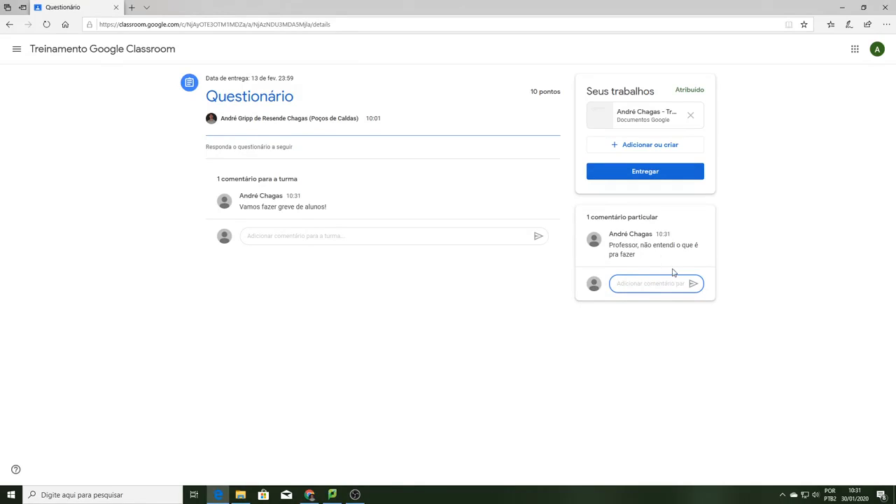
- Open the student's attached document and answer its questions with the student's full name, favourite colour Azul and height 1,83
click(638, 117)
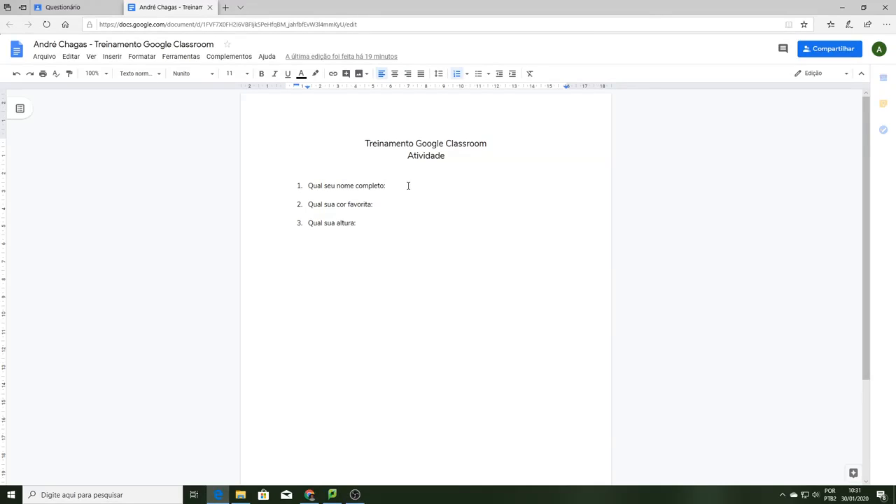
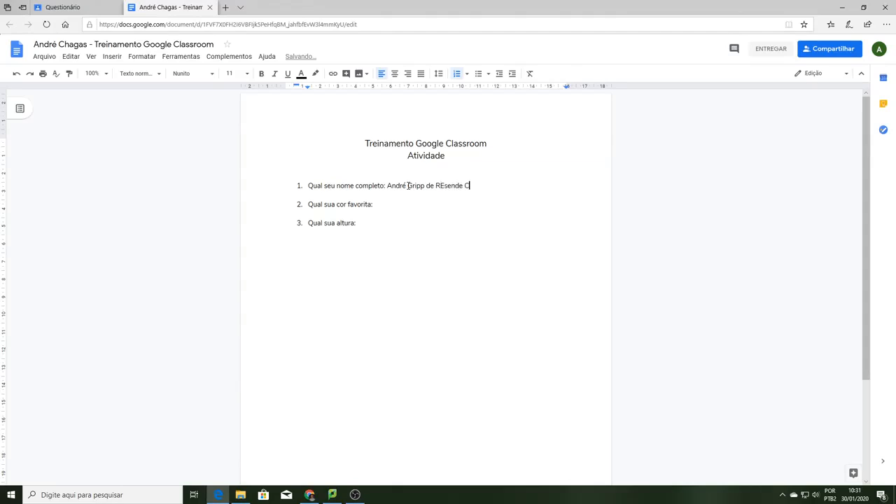
click(444, 186)
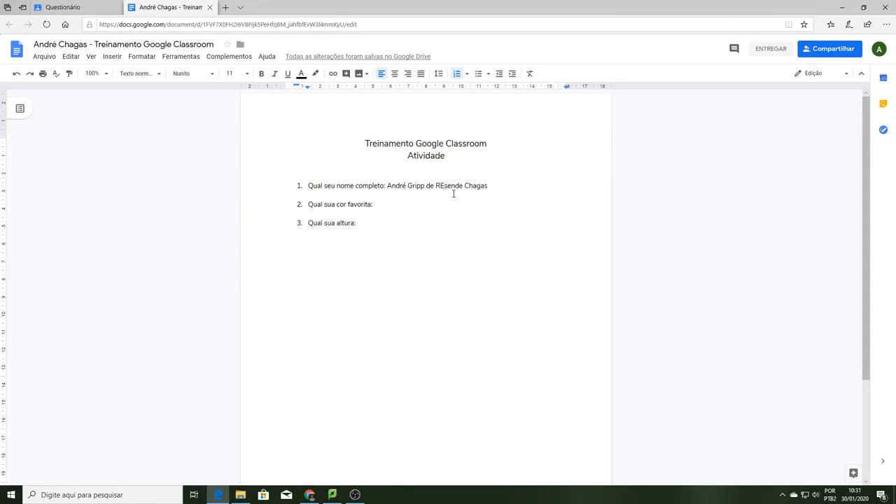
key(BackSpace)
text(e)
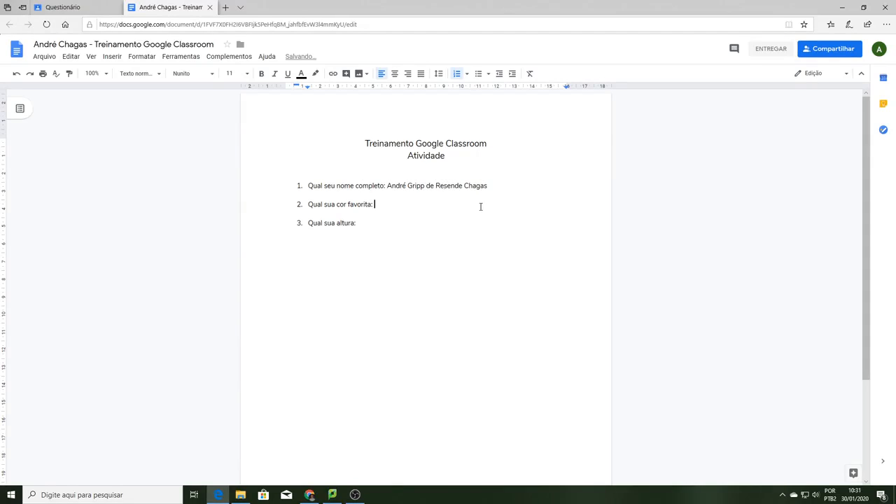
text(Azul)
click(398, 222)
text(1,83)
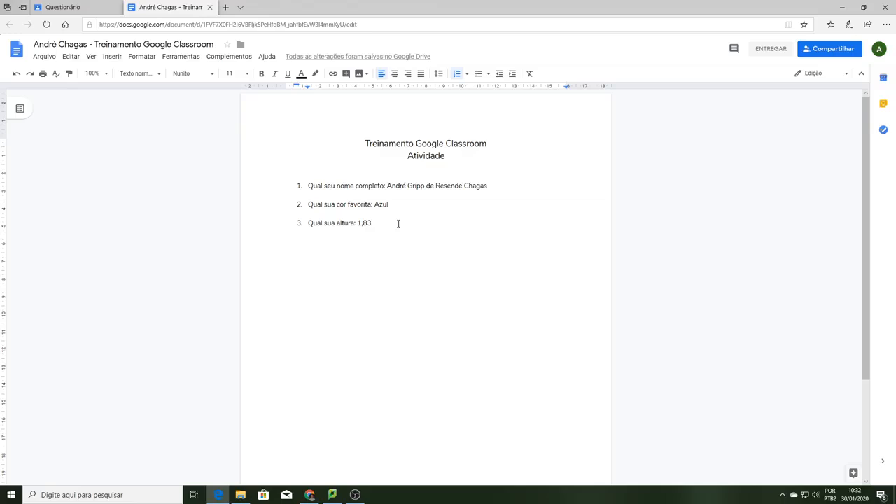
- Turn in the completed document for the Questionário assignment and review the submitted copy
click(769, 52)
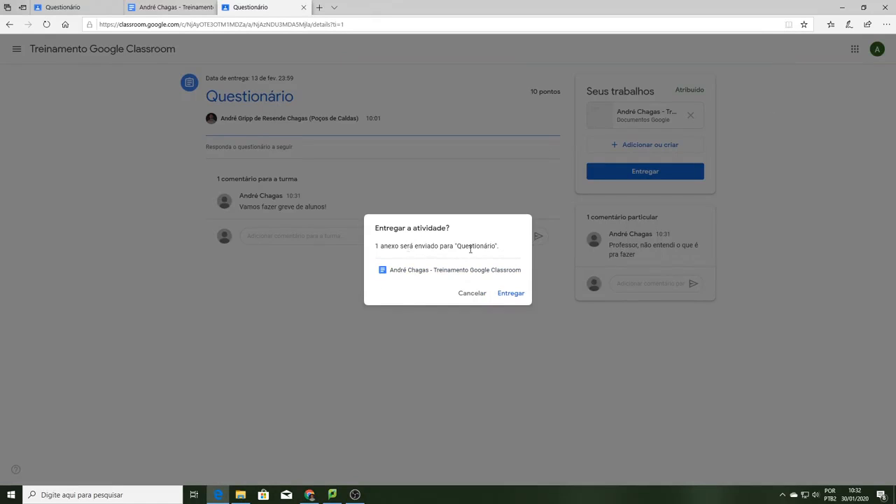
click(506, 297)
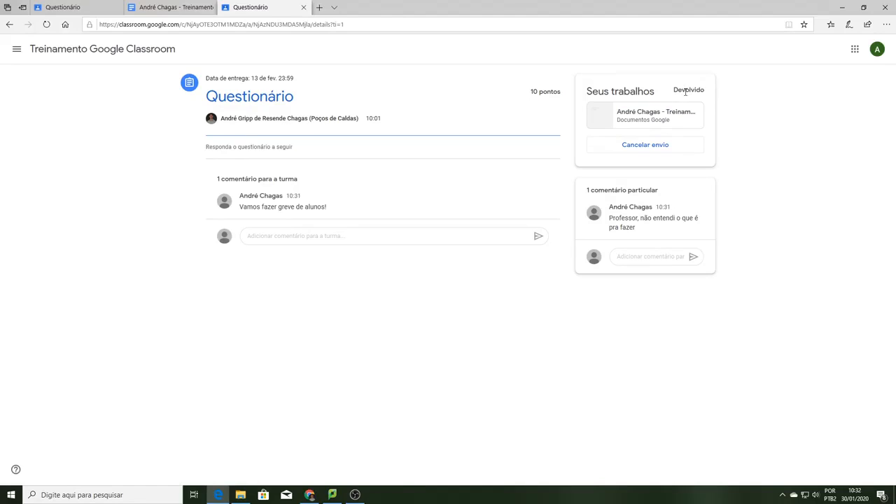
click(639, 114)
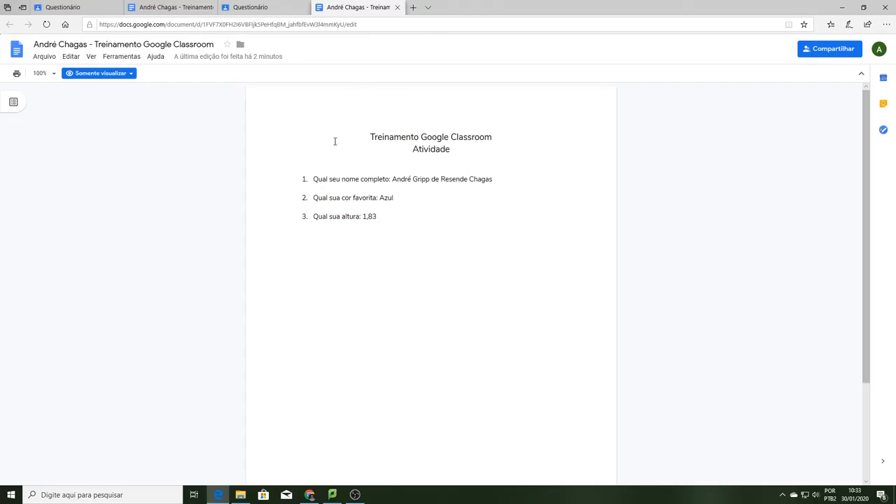
click(397, 7)
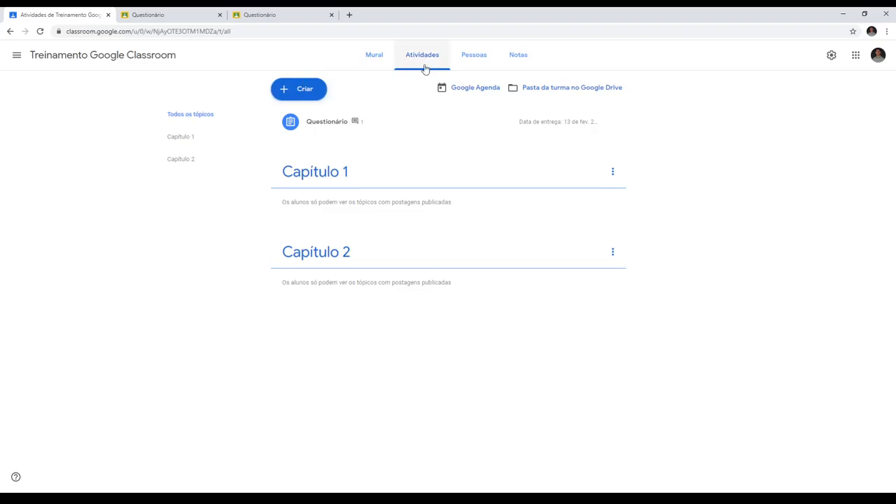
- Expand the Questionário assignment in the teacher's classwork list and read its class comments
click(315, 125)
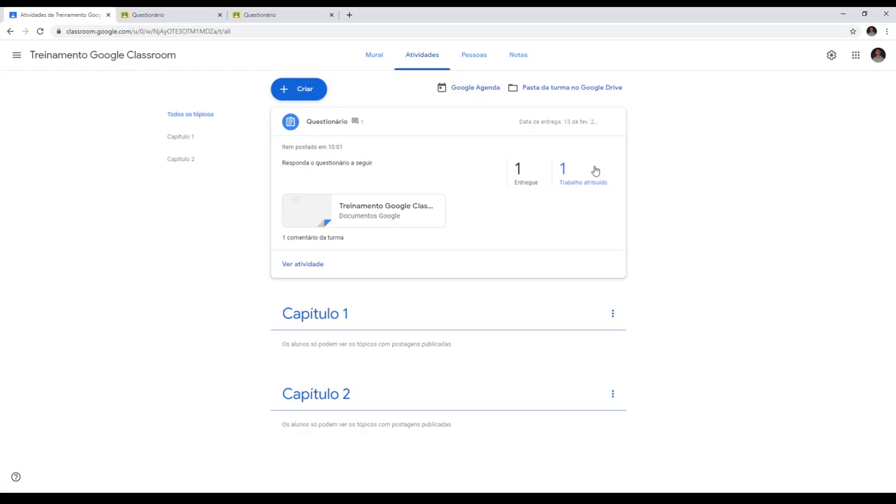
click(312, 239)
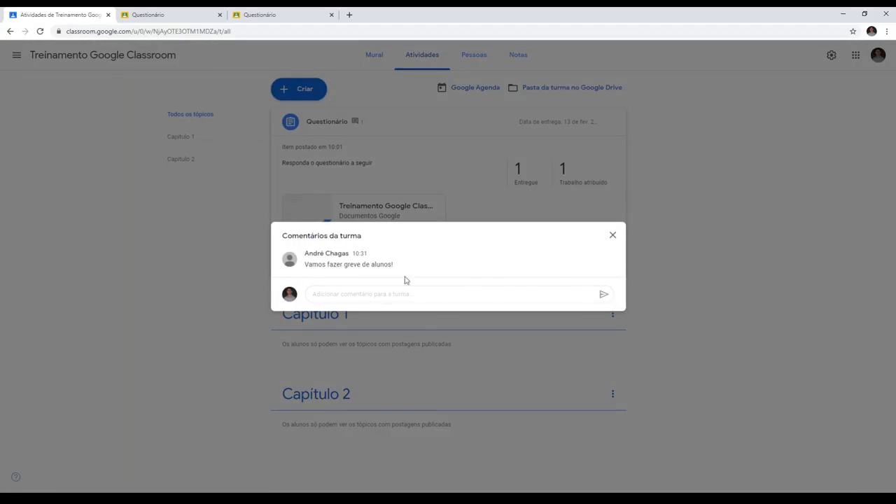
mouse_move(618, 258)
click(611, 235)
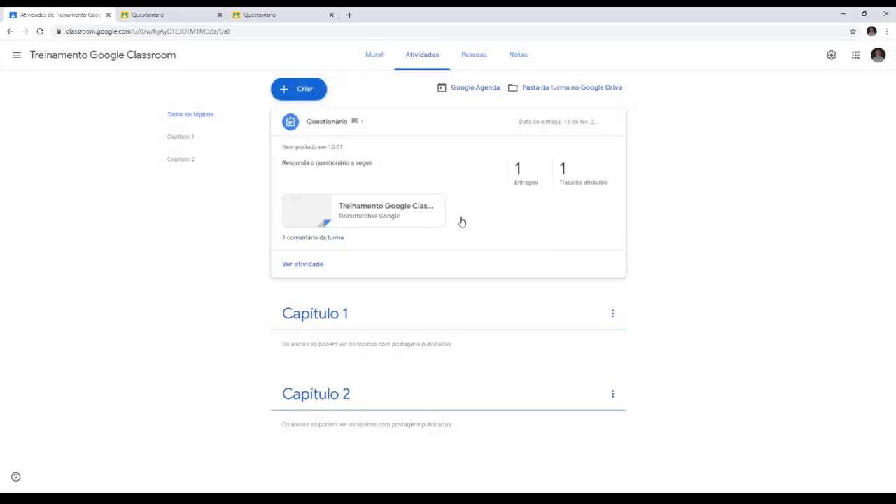
- Open the turned-in student document from the Questionário submissions and add the comment "Não seria verde?" to the answer "Azul"
click(303, 264)
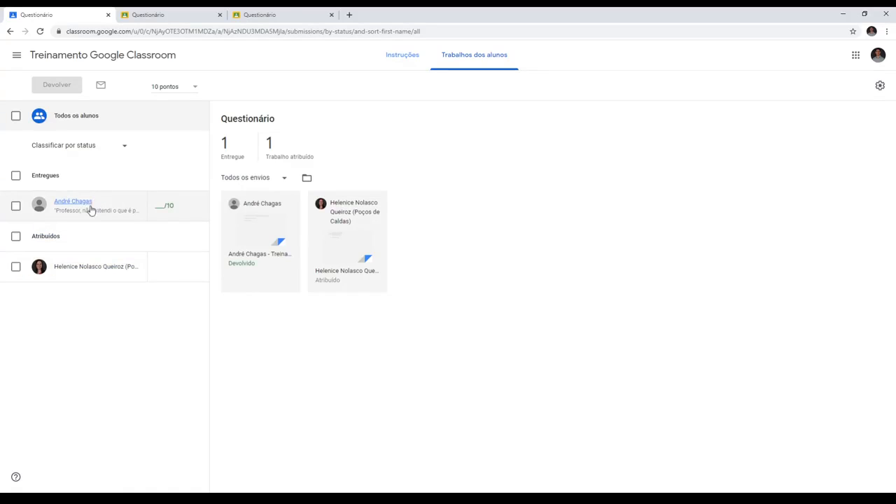
click(255, 229)
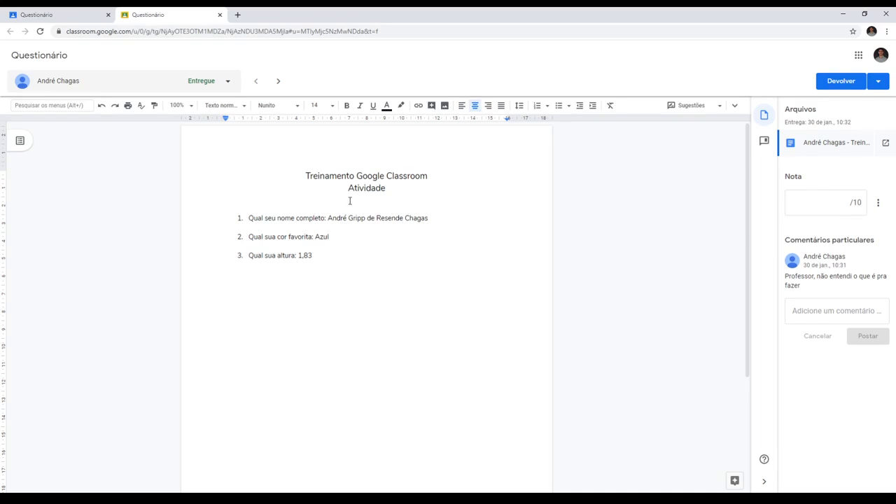
double_click(320, 236)
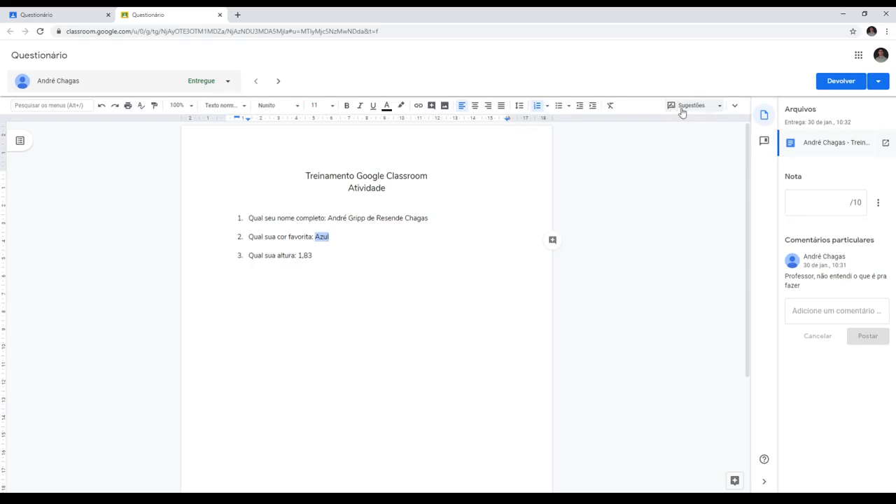
click(552, 240)
text(N)
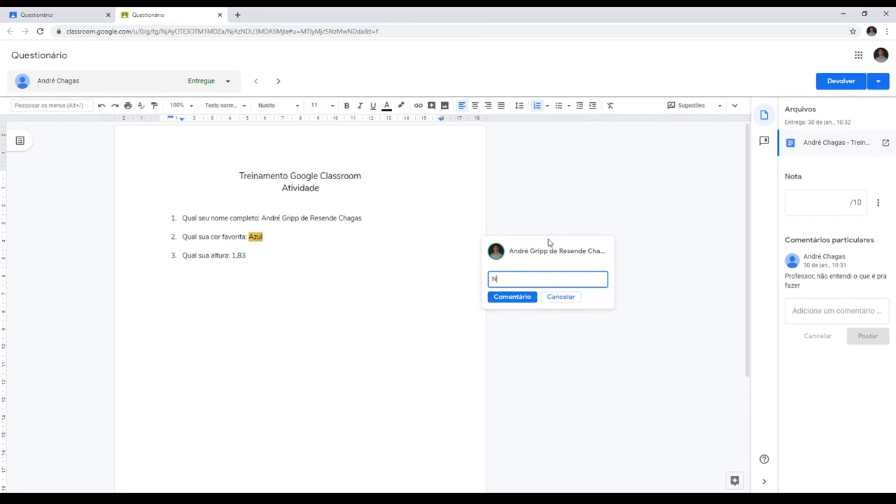
text(ão seria verde?)
click(530, 298)
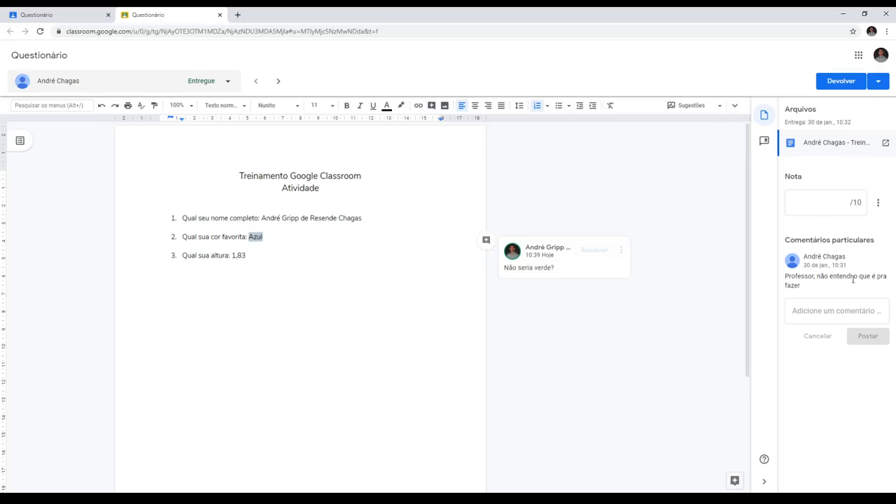
- Give the turned-in submission a grade of 7 out of 10 and return to the student work overview
click(810, 312)
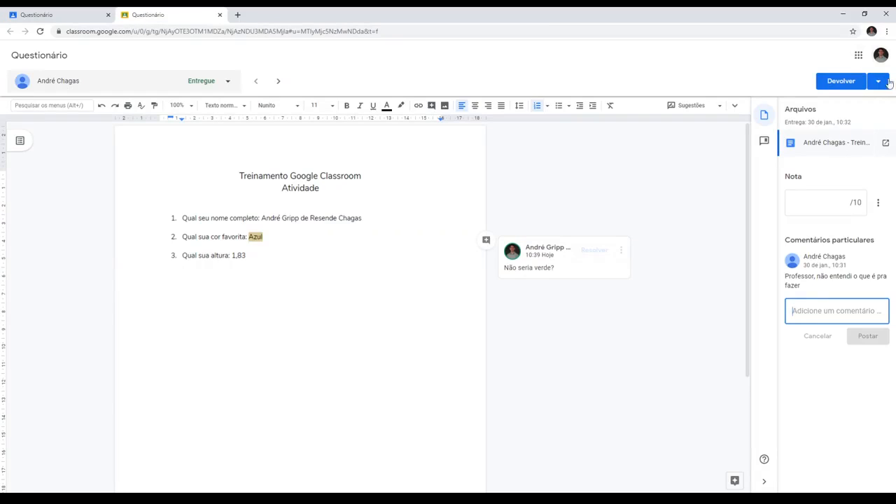
click(843, 202)
text(7)
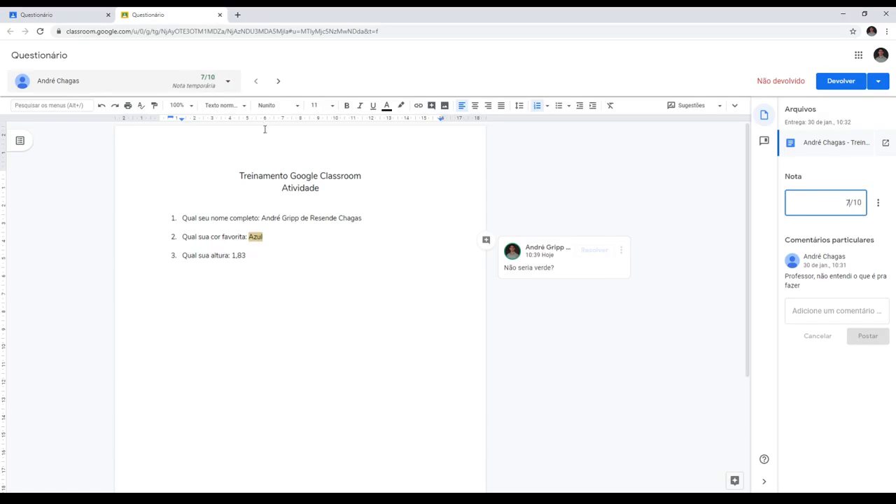
key(ctrl+w)
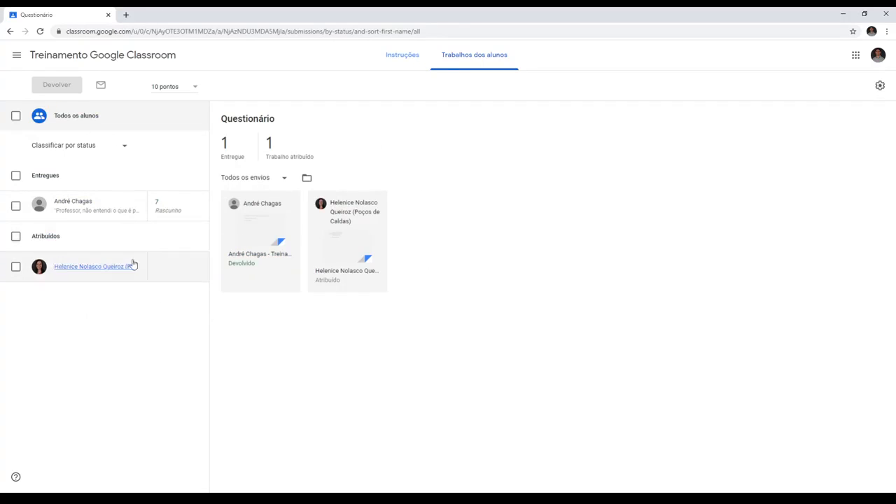
- Open the other student's assigned document, grade it 10 out of 10, and return to the student work overview
click(336, 257)
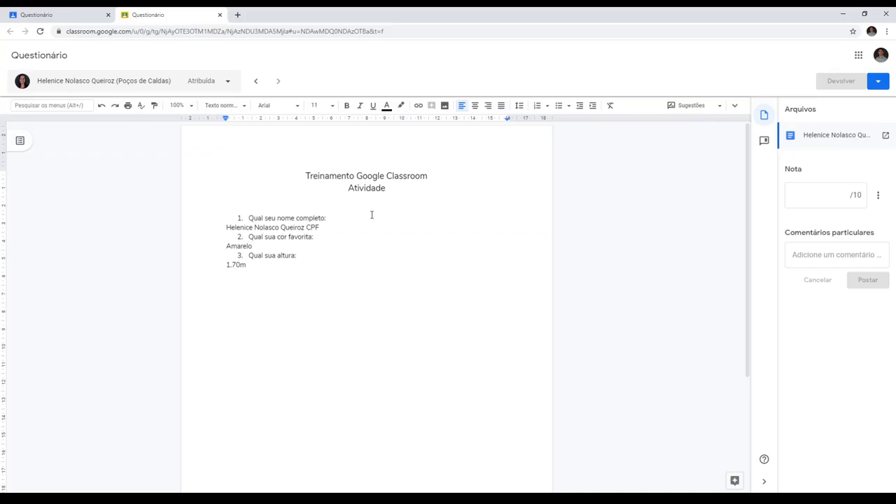
click(373, 205)
click(827, 194)
text(10)
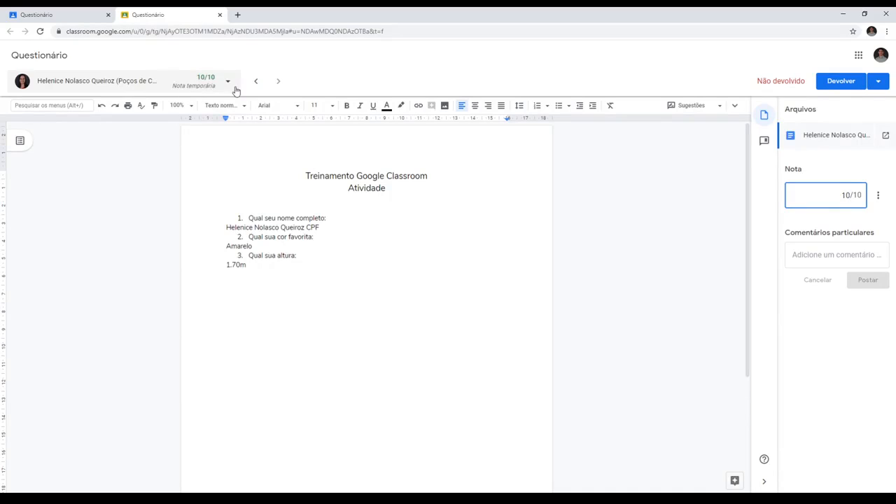
click(220, 15)
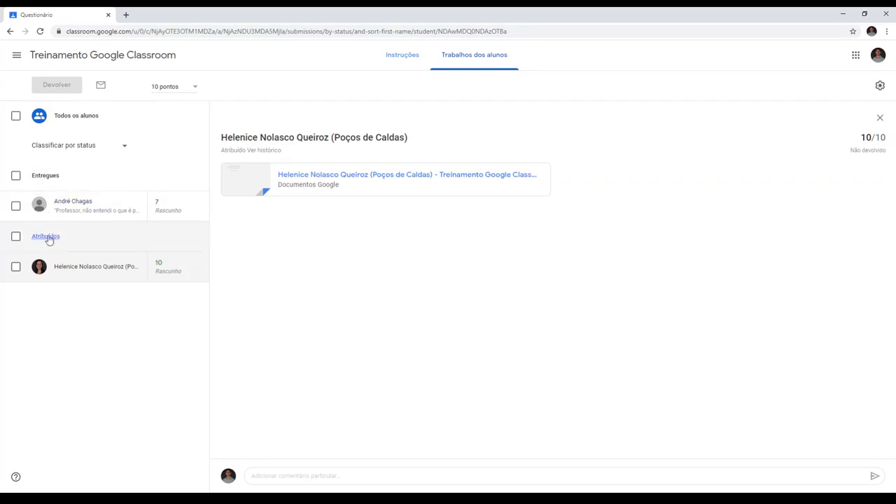
- Select both students' Questionário work without returning it, and open the class gradebook to view the grades
click(16, 206)
click(15, 266)
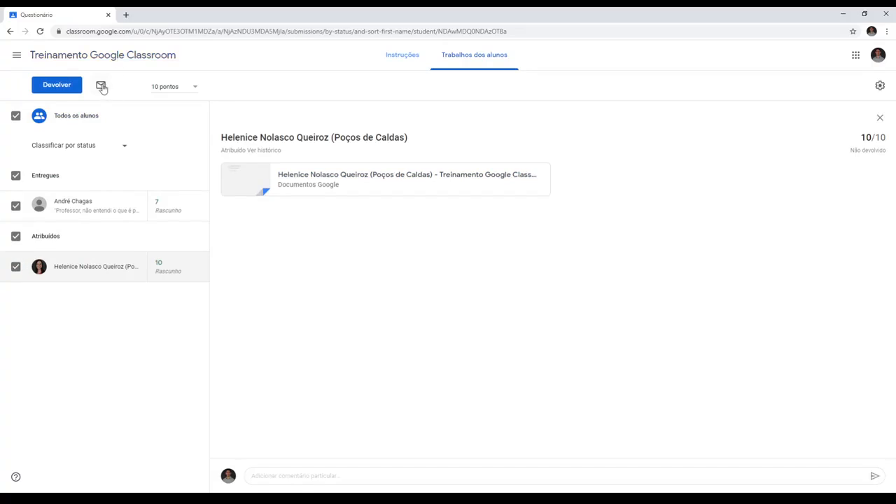
click(72, 62)
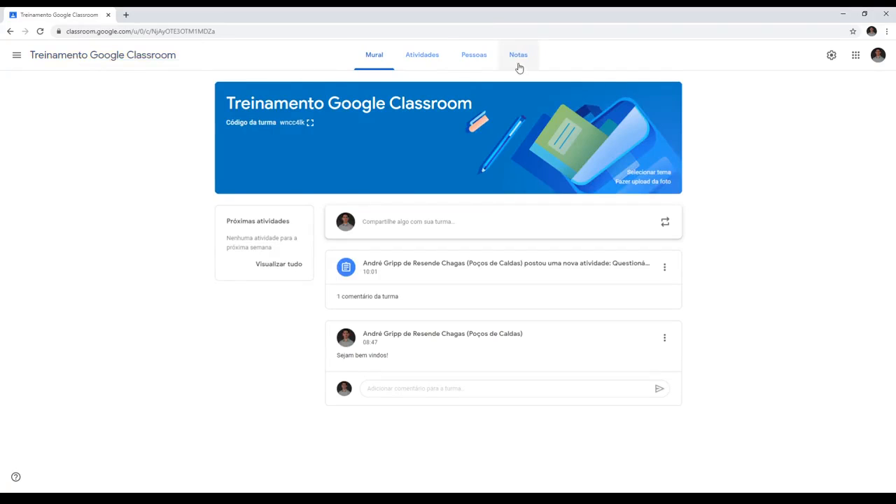
click(520, 63)
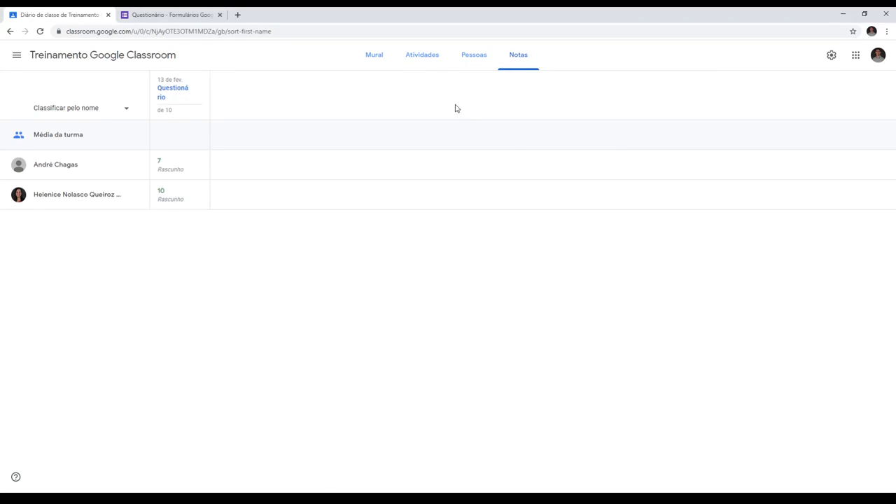
- Create a quiz assignment for the class titled "Questionário" with the instructions "Responda"
click(413, 59)
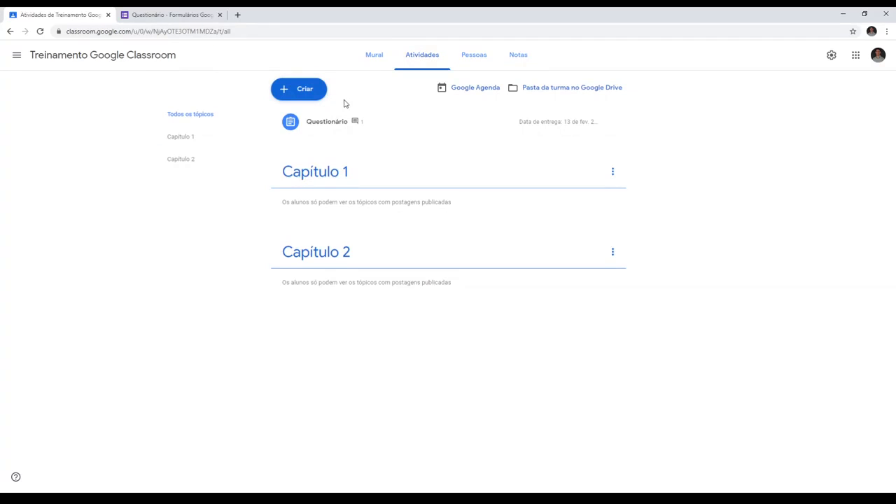
click(287, 96)
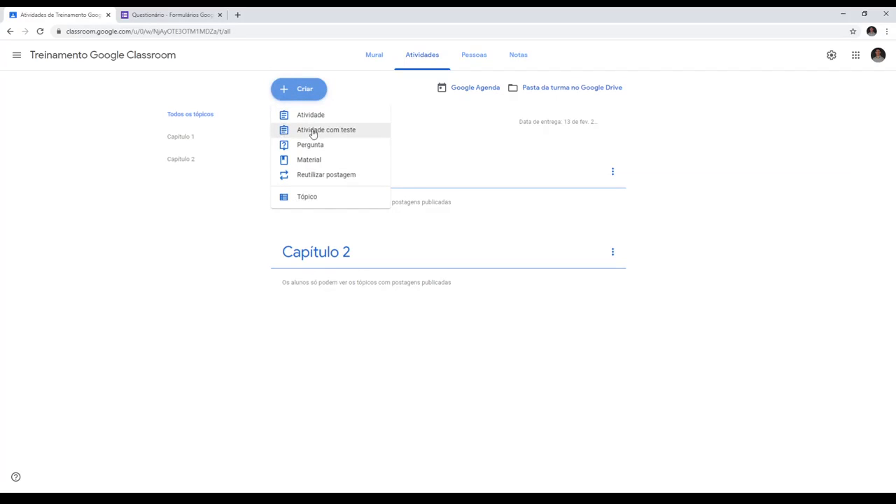
click(313, 134)
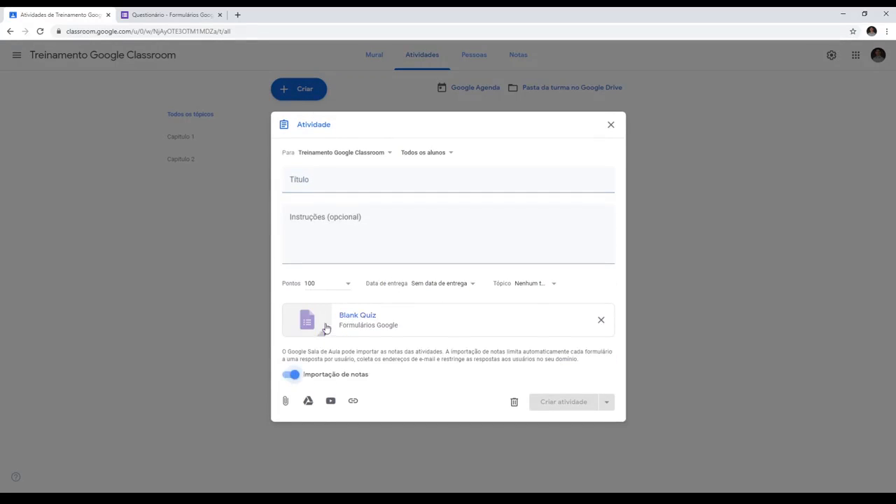
click(344, 180)
text(Questionário)
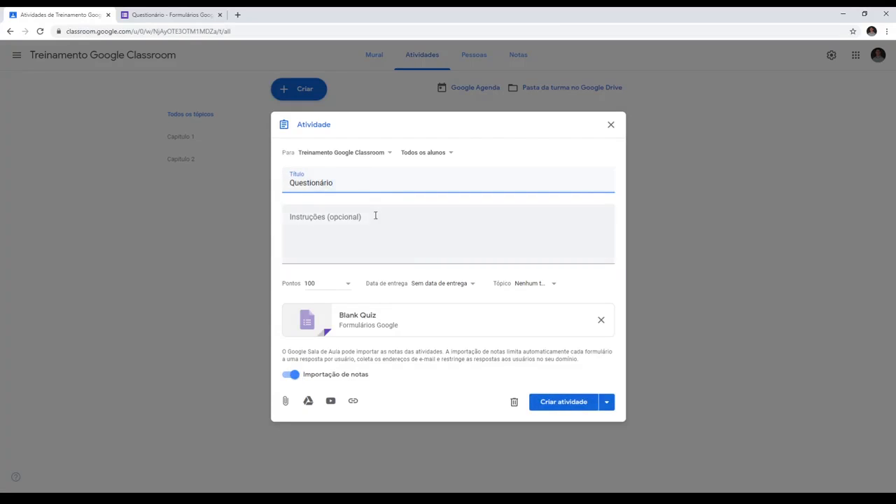
click(364, 257)
text(Responda)
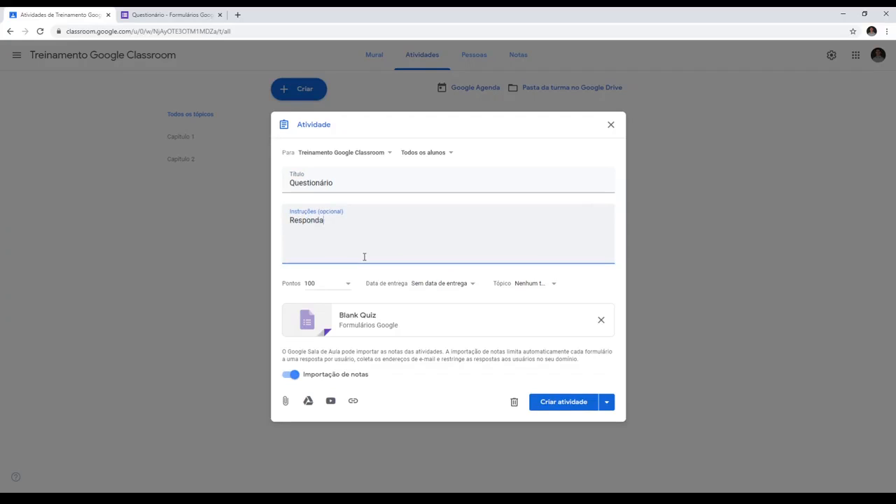
- Set the quiz assignment to 100 points under the topic Capítulo 1 and turn off grade importing
click(332, 281)
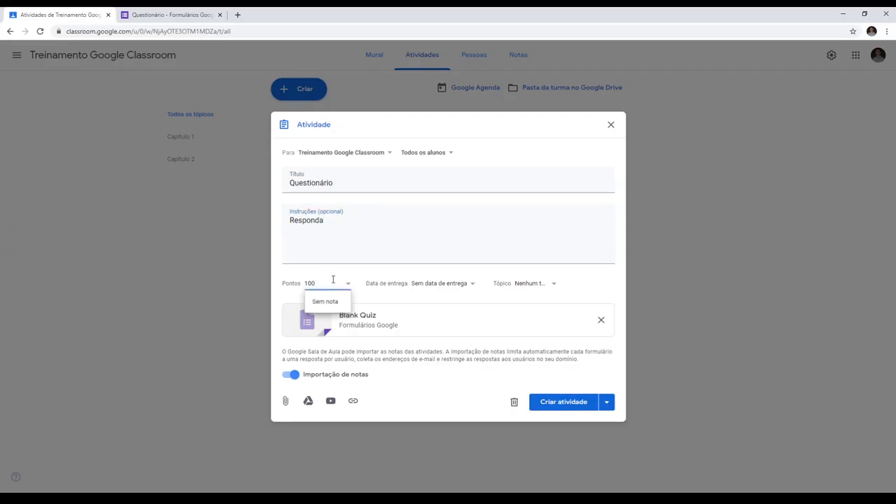
key(BackSpace)
key(BackSpace)
text(2)
key(BackSpace)
text(100)
click(542, 283)
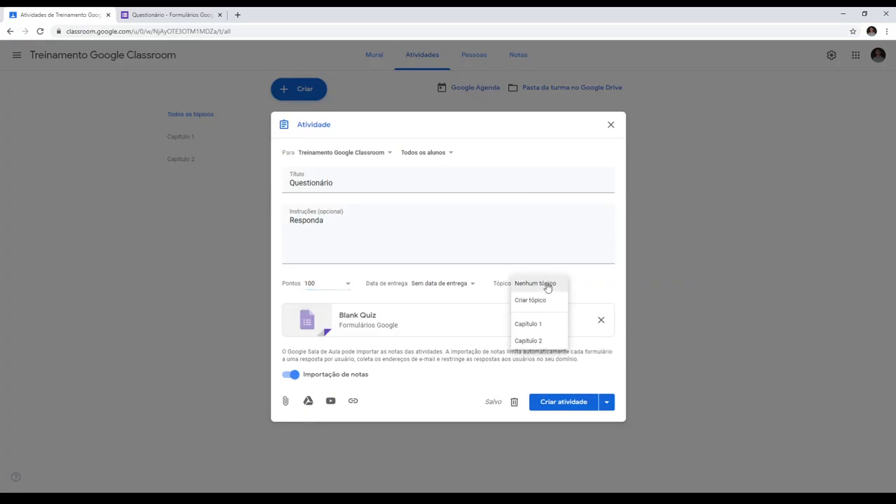
click(534, 324)
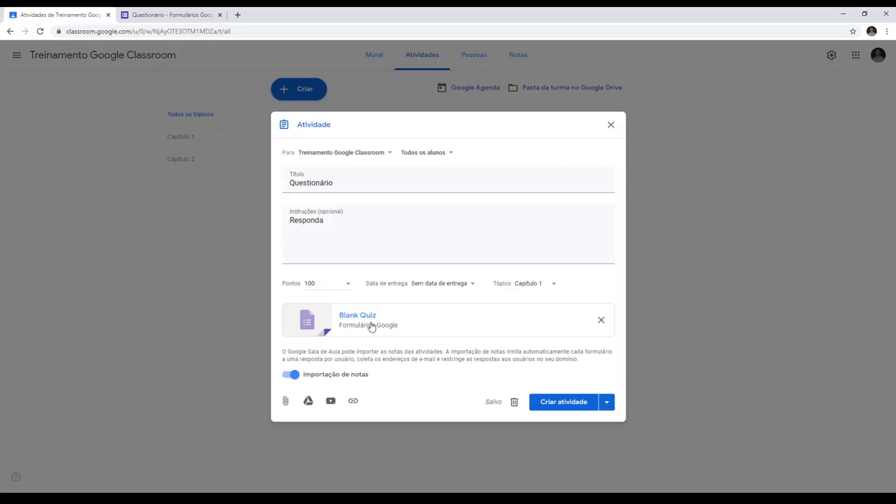
click(294, 375)
- Open the attached Blank Quiz in Google Forms and rename both the file and the form title to "Questionário"
click(357, 316)
click(332, 15)
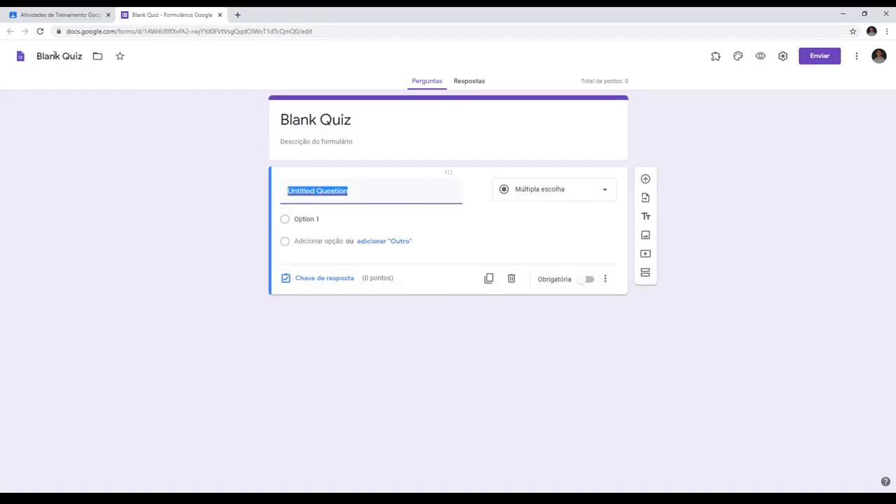
click(55, 55)
triple_click(53, 55)
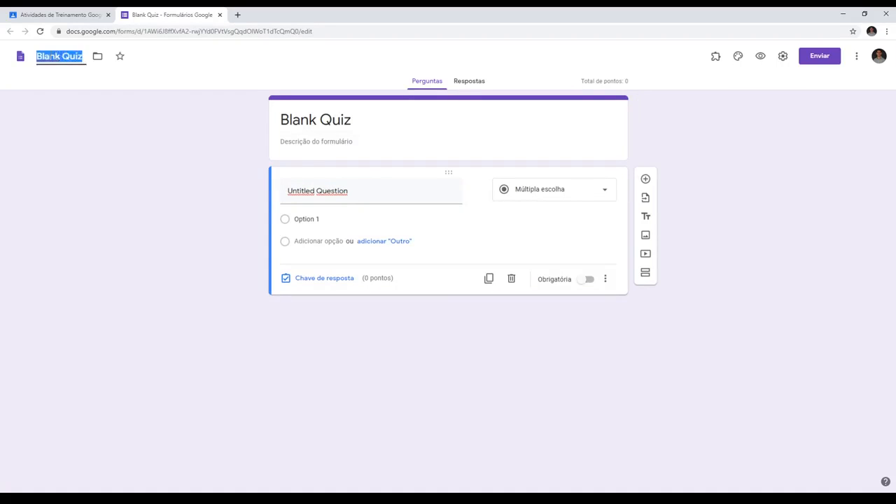
text(Question)
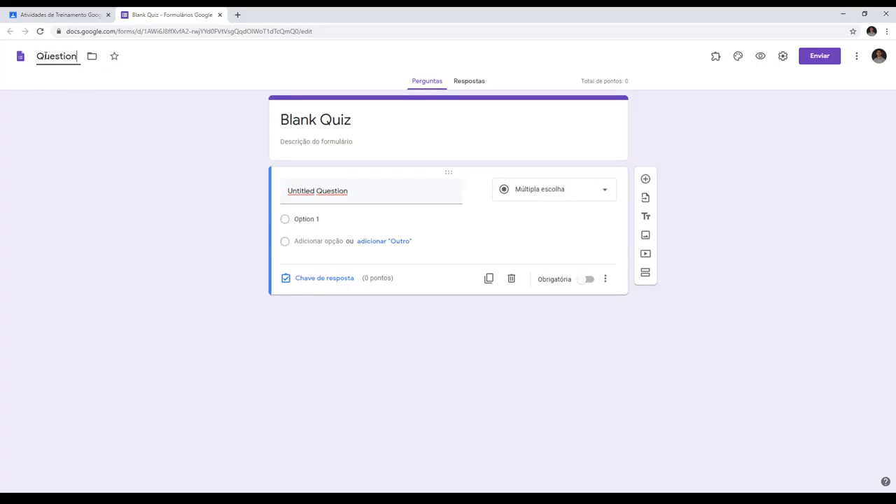
text(ário)
key(Tab)
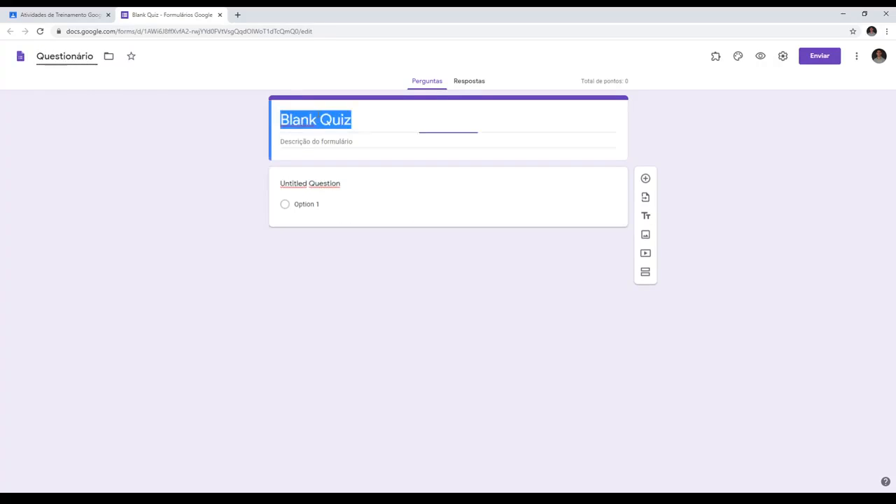
text(Quest)
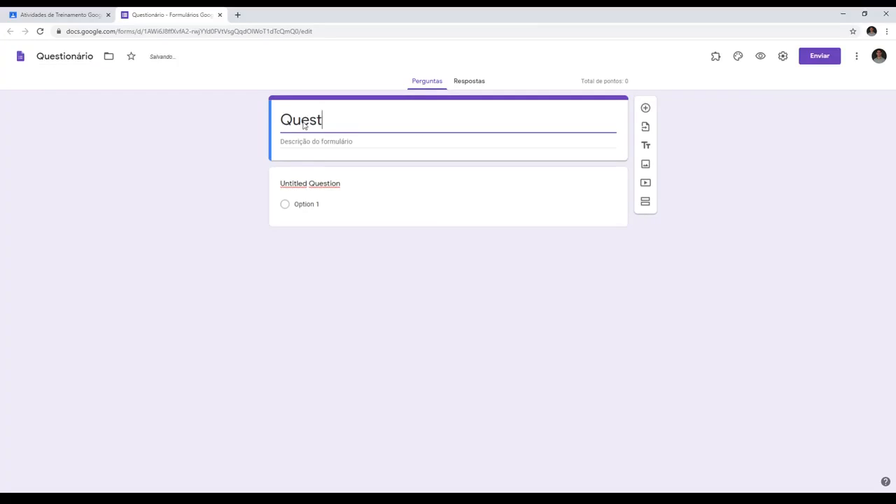
text(ionário)
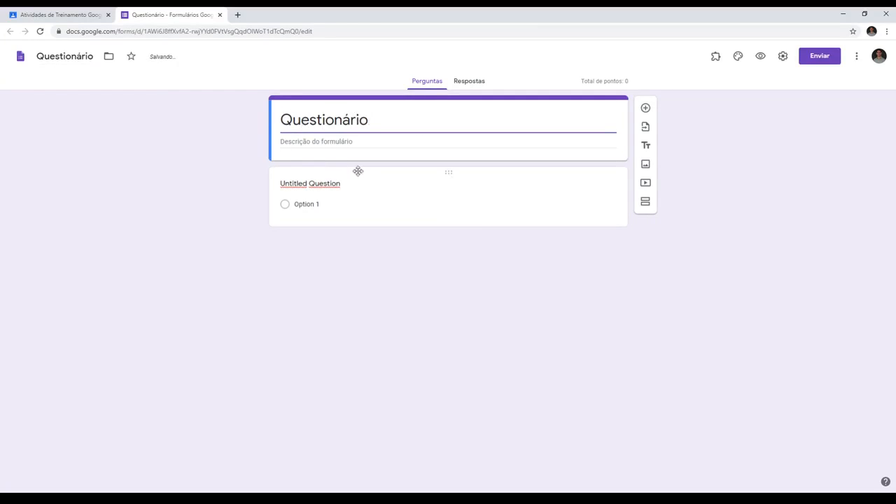
- Word the first question "Qual o seu nome completo", make it required, and set its type to Resposta curta
click(332, 189)
text(Qual )
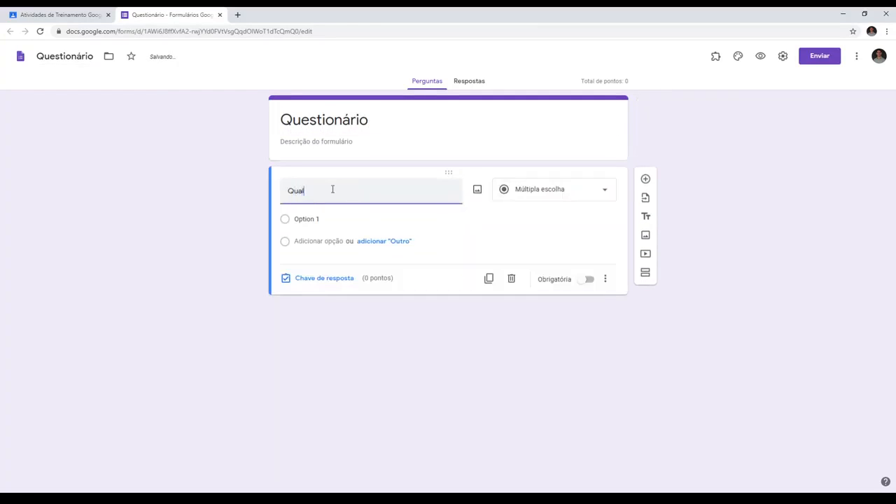
text(o seu nome )
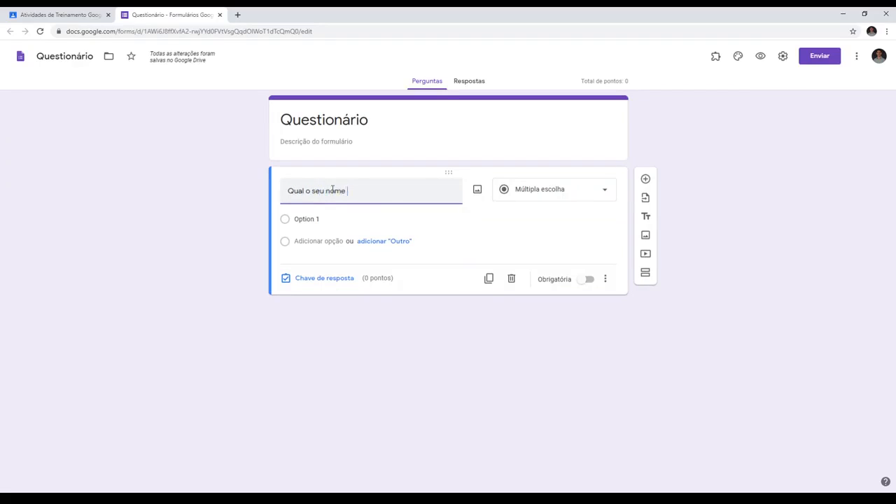
text(completo)
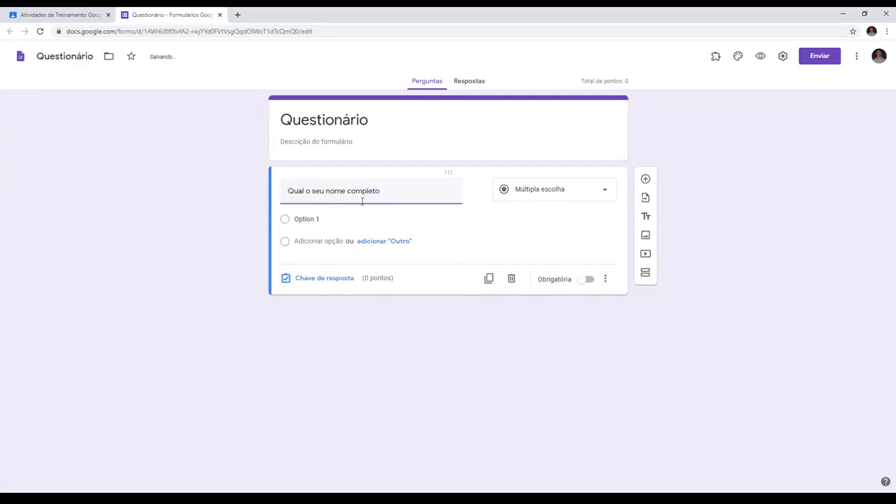
click(589, 279)
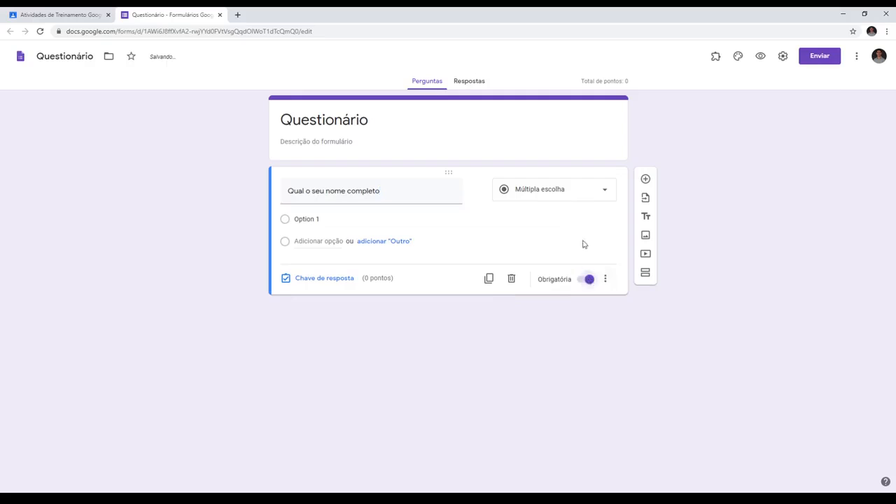
click(575, 191)
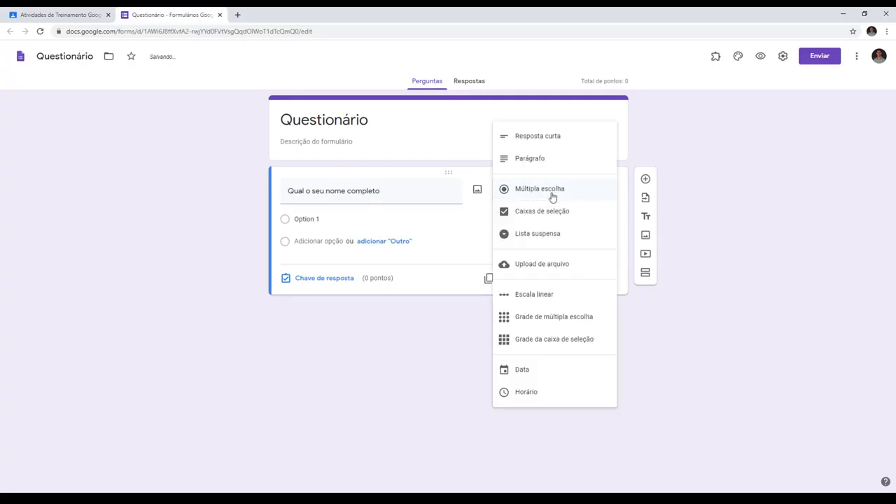
click(536, 140)
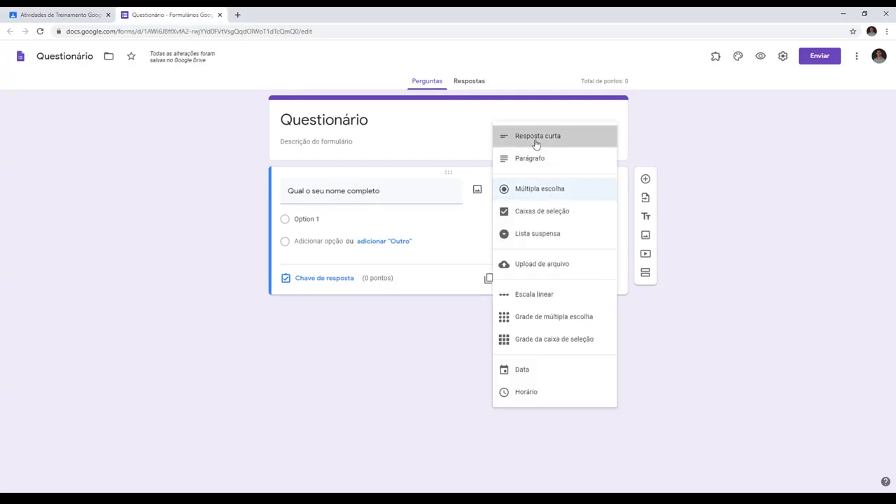
- Add a second question "Qual sua cor favorita?" and end the full-name question's text with a question mark
click(645, 181)
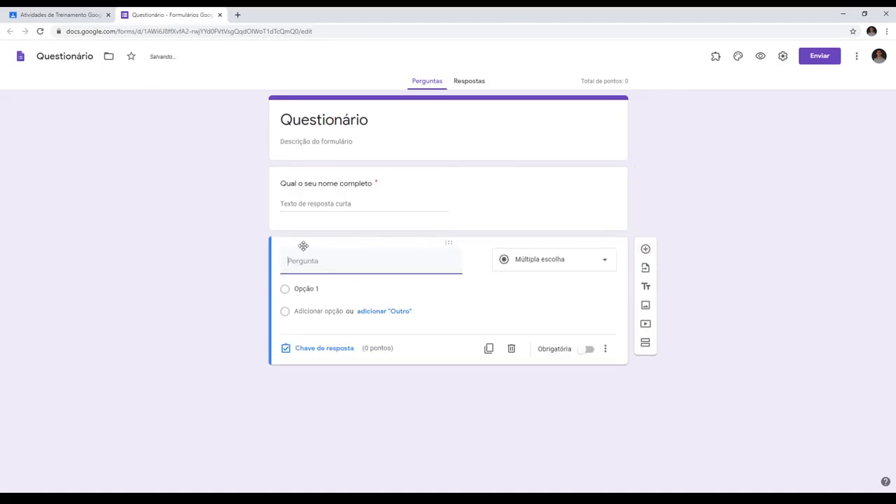
text(Qual sua cor )
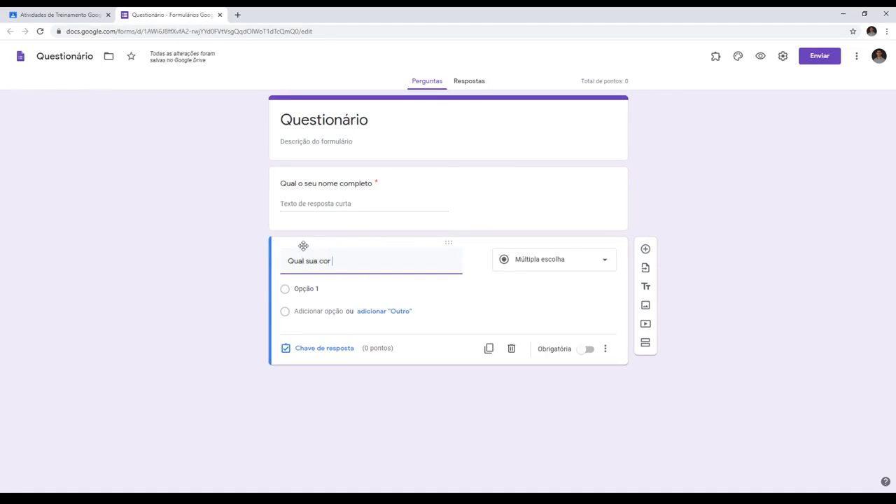
text(favorita)
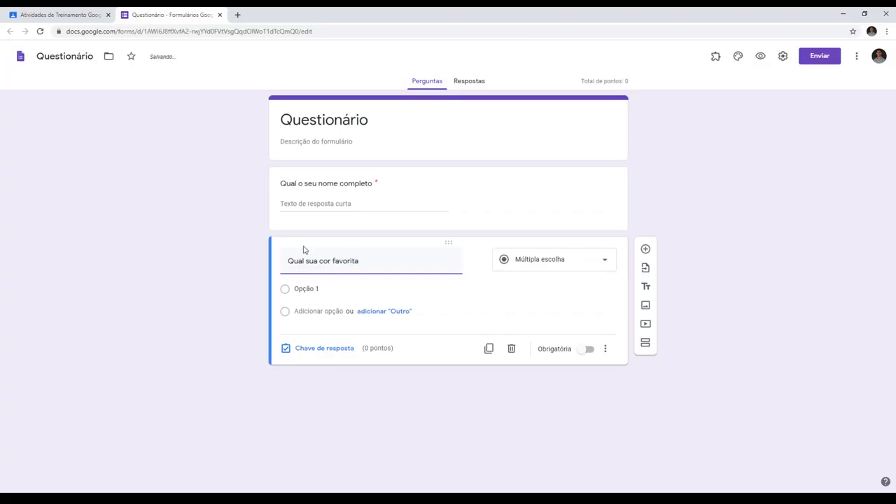
text(?)
click(375, 183)
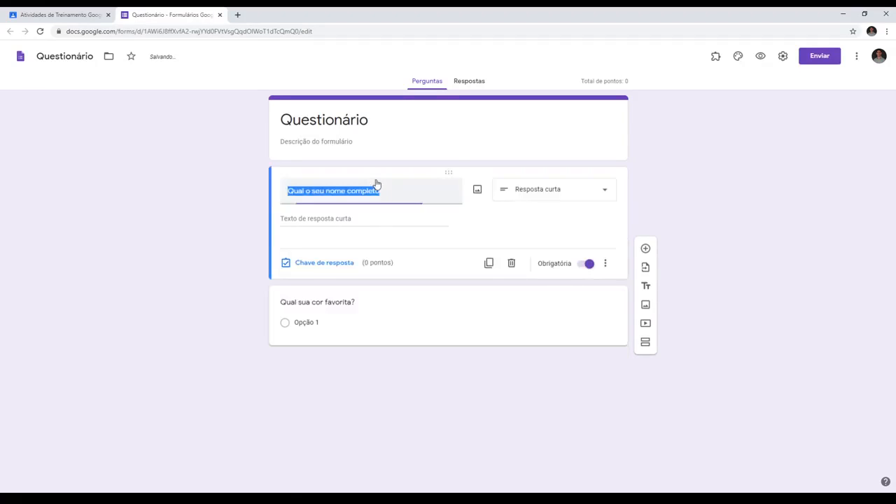
click(389, 188)
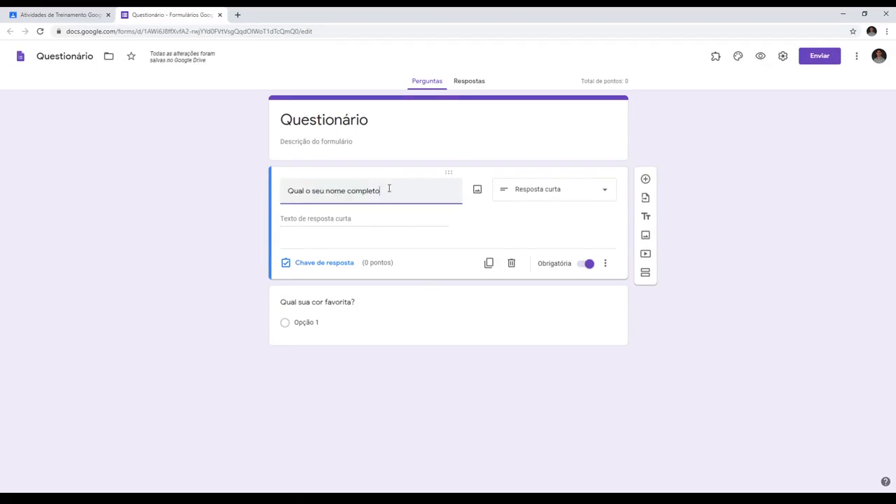
- Give the favourite-colour question the options Azul, Amarelo and Verde, and make it required
click(315, 306)
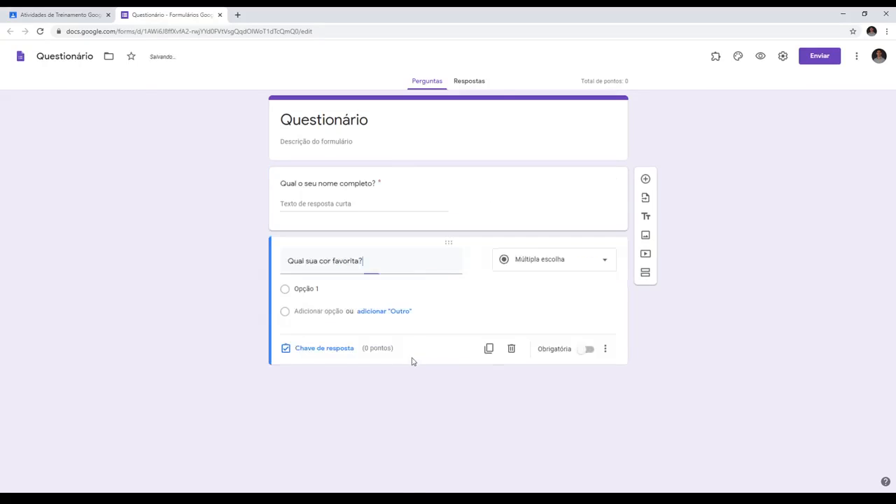
click(310, 286)
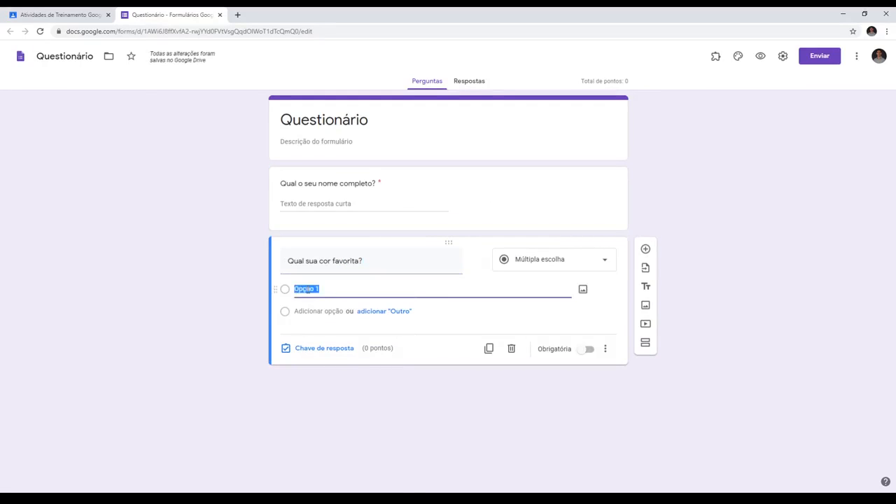
text(Azul)
key(Return)
text(Amarelo)
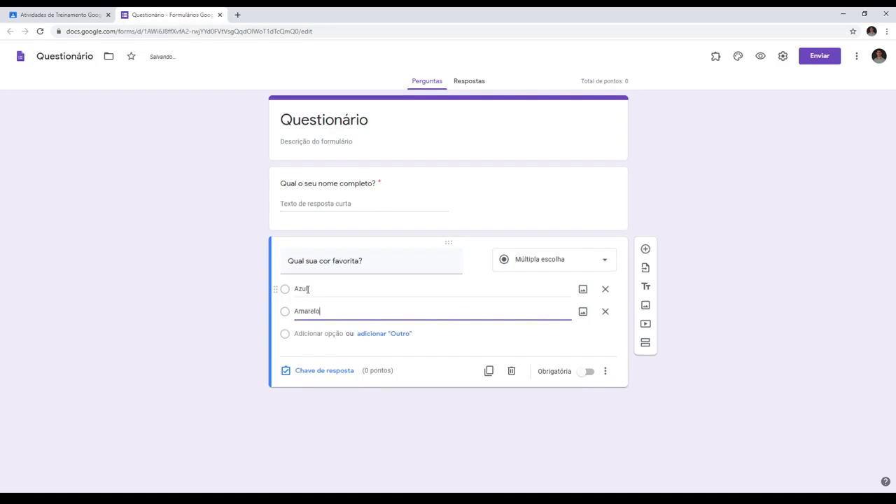
key(Return)
text(Verde)
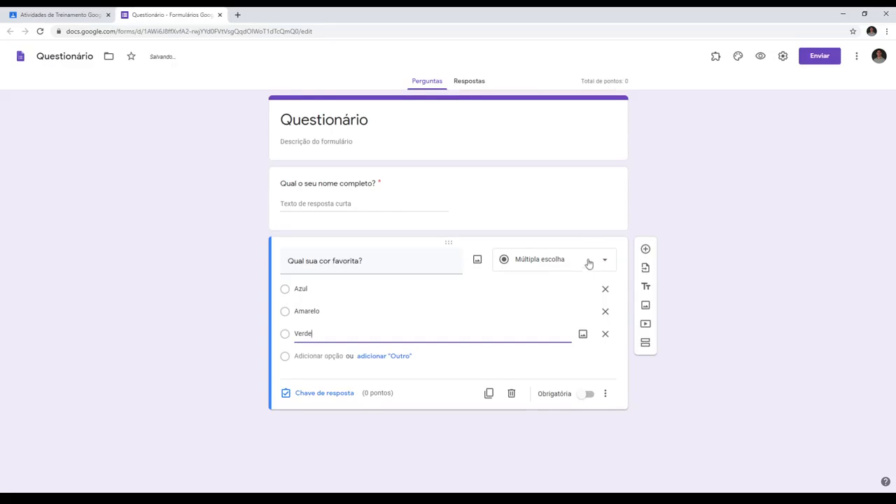
click(589, 394)
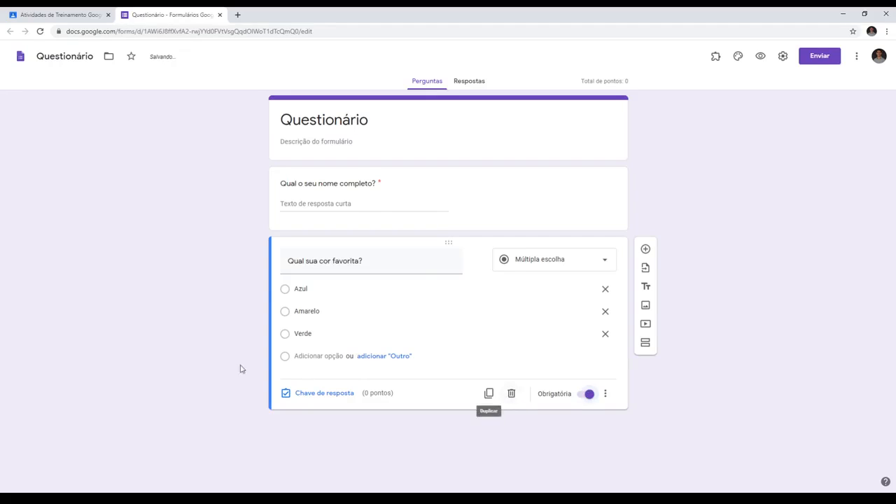
- Add a third question worded "Qual sua altura?", keeping its type as Múltipla escolha
click(645, 249)
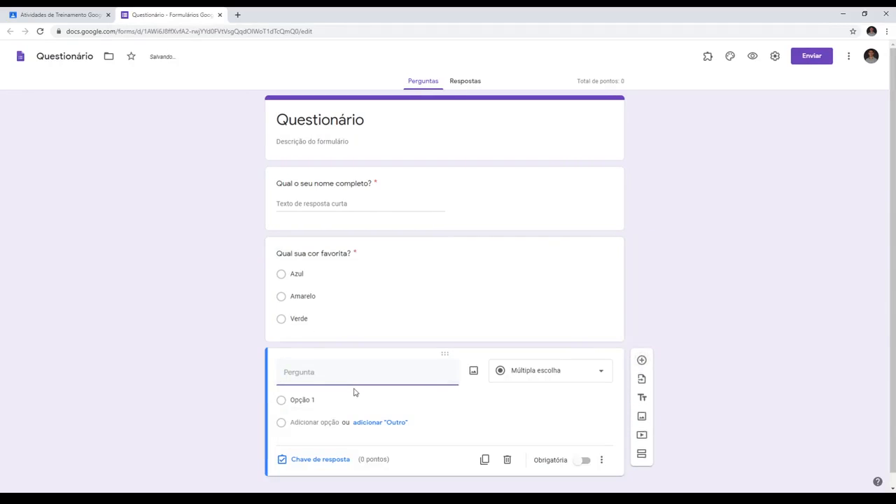
text(Qual su)
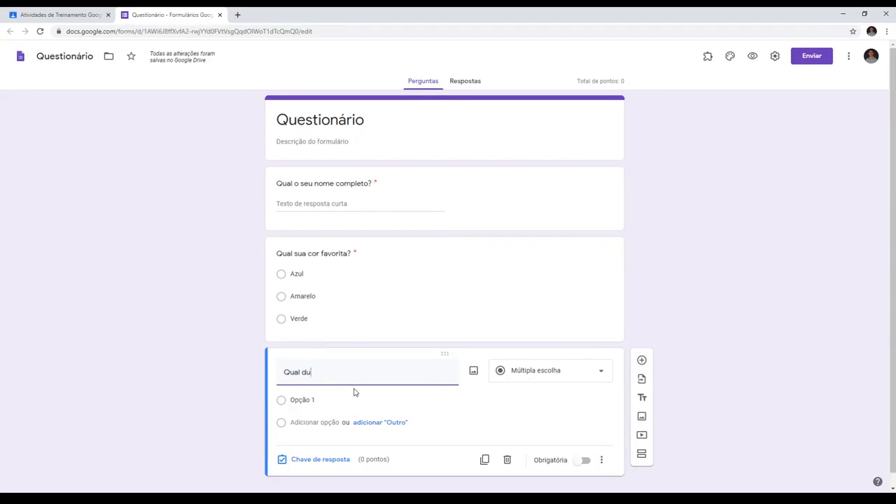
text(a altura)
click(550, 374)
click(531, 257)
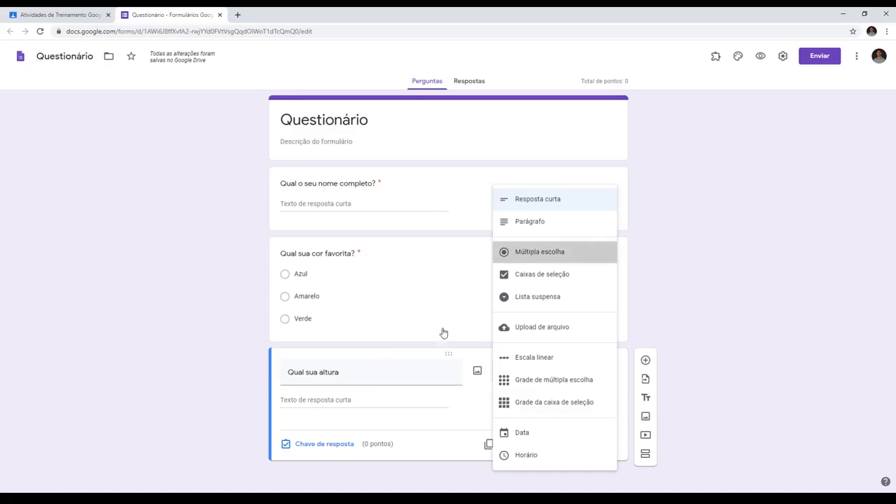
triple_click(366, 375)
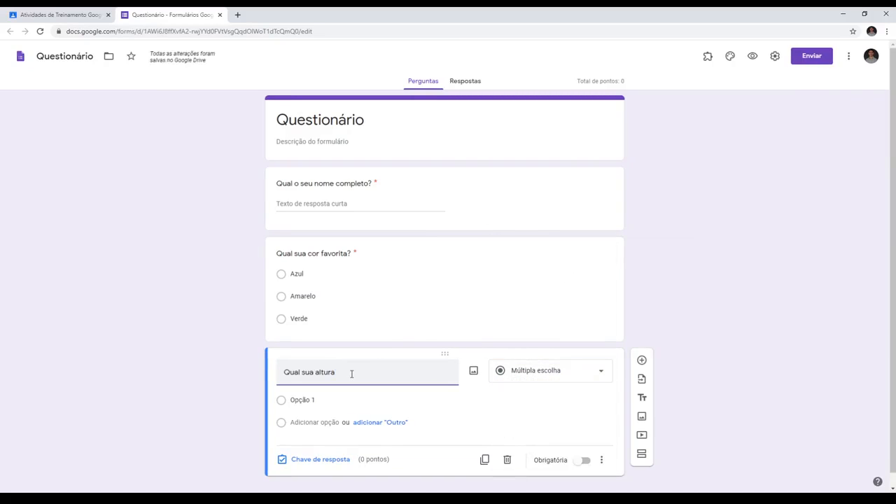
- Give the height question the options 1,80, 1,74 and 1,56, and make it required
click(322, 402)
text(1)
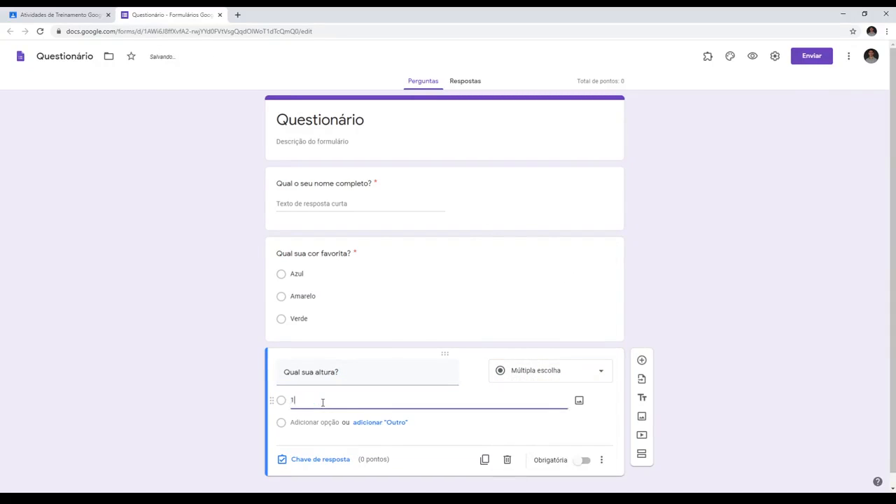
text(,80)
click(312, 421)
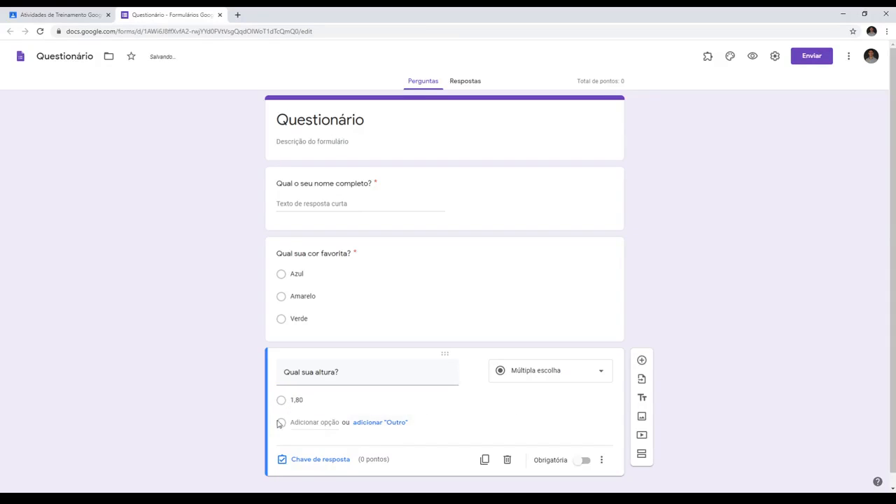
text(1,74)
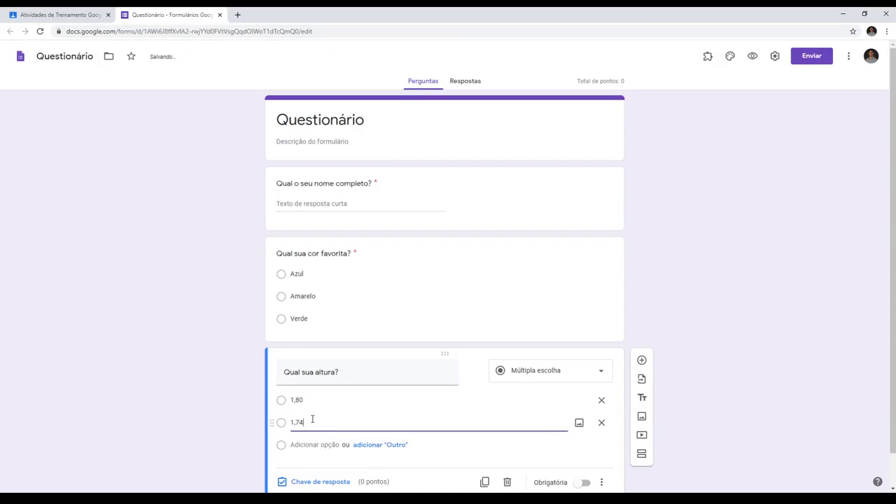
click(315, 444)
text(1,56)
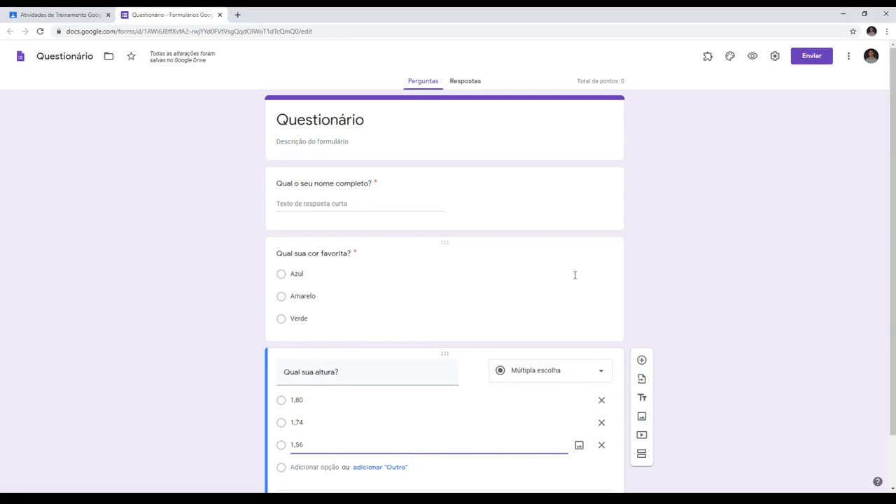
scroll(575, 275, down, 1)
click(581, 454)
click(582, 449)
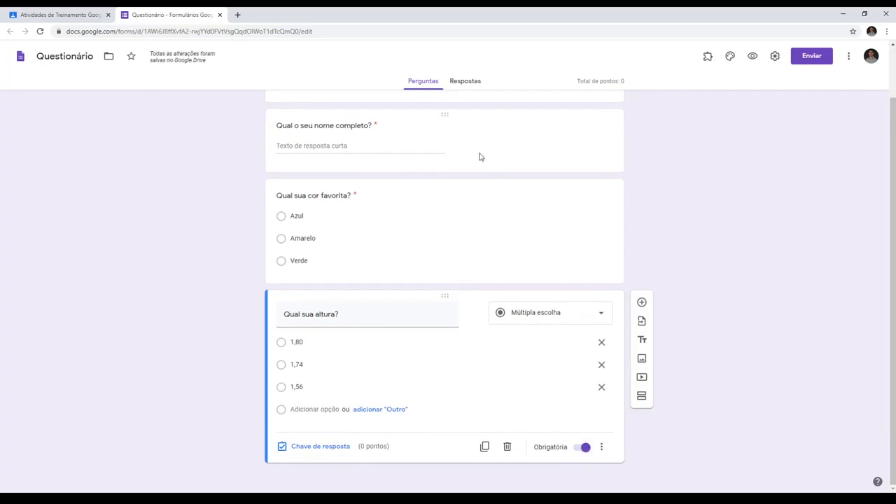
- Set the favourite-colour question's answer key to 1 point with Verde as the correct answer
click(410, 148)
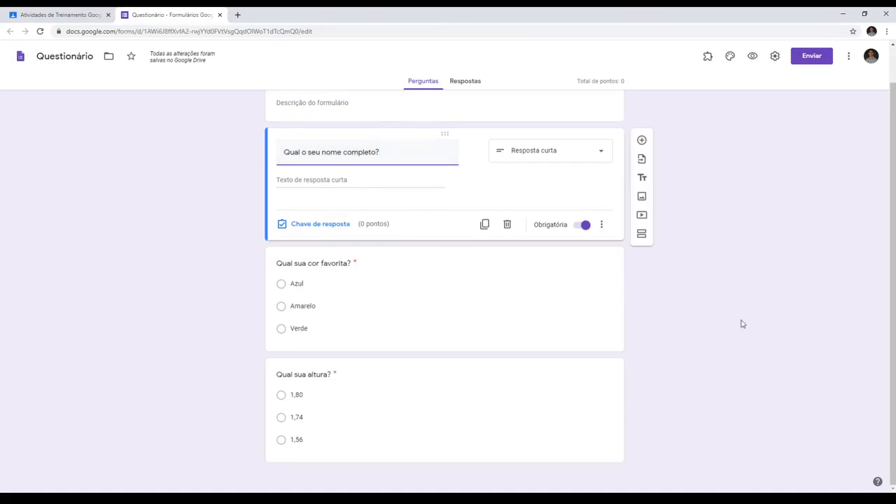
click(402, 272)
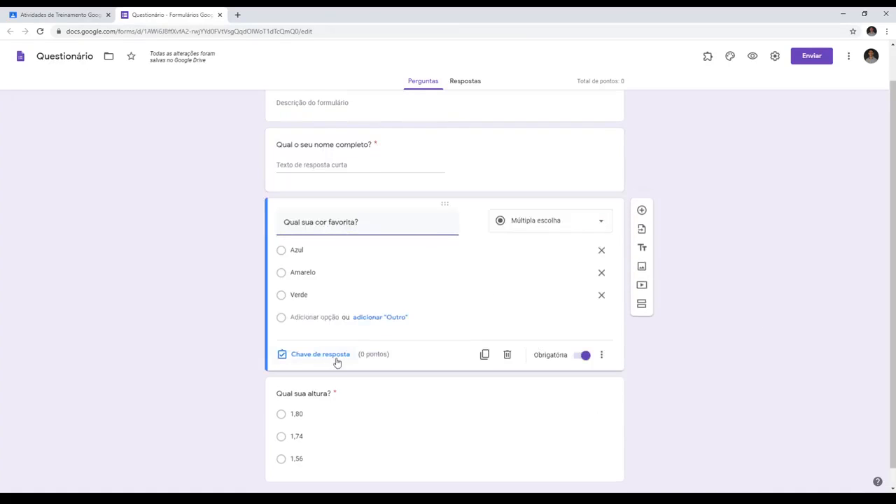
click(297, 360)
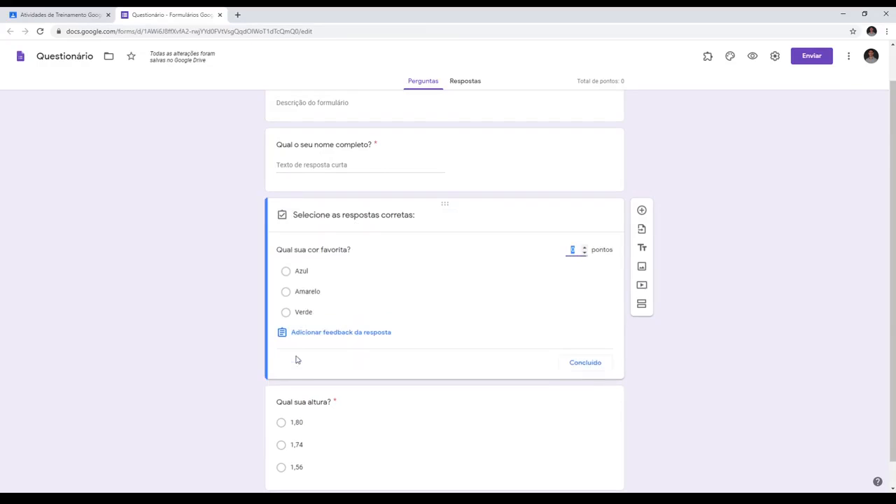
click(584, 247)
click(297, 313)
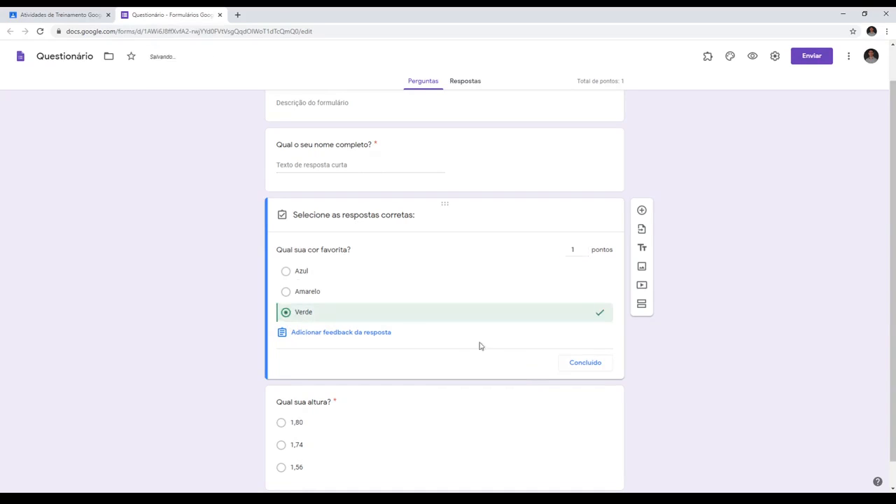
click(585, 363)
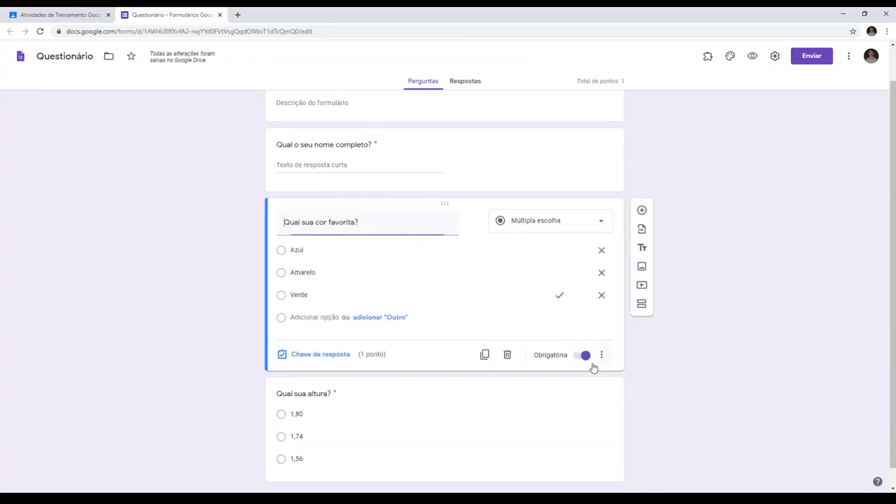
- Set the height question's answer key to 1 point with 1,56 as the correct answer
click(390, 380)
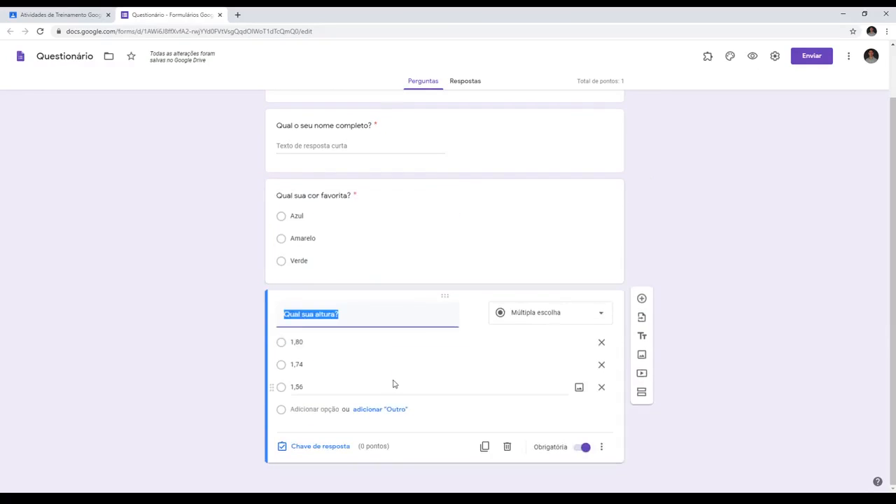
click(315, 448)
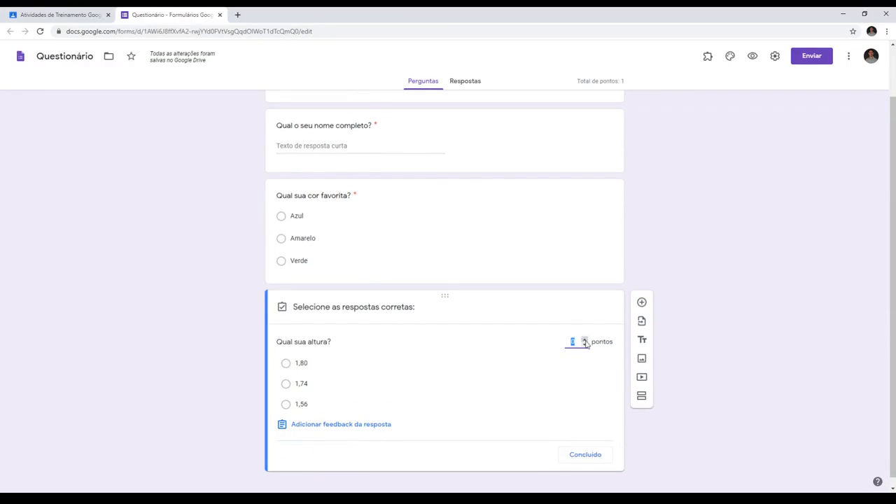
click(584, 340)
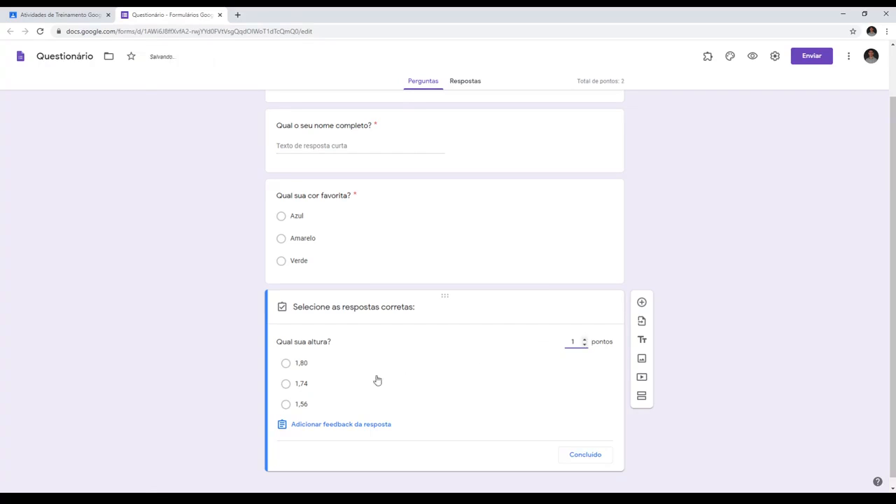
click(302, 405)
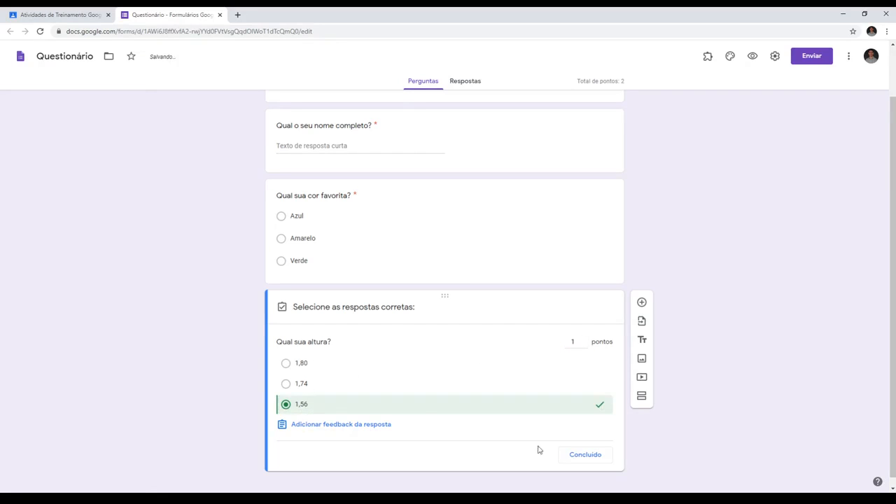
click(585, 454)
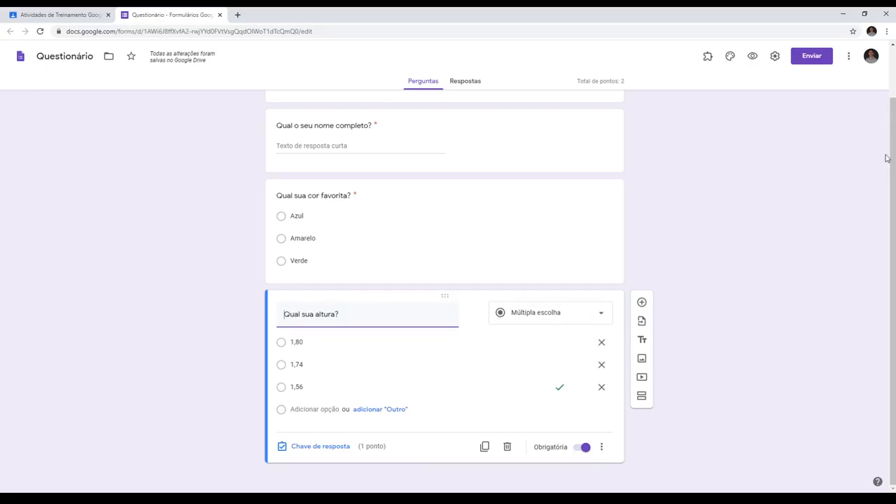
- In the form's general settings, enable e-mail address collection and the one-response limit, with the restriction to institution users off
click(832, 124)
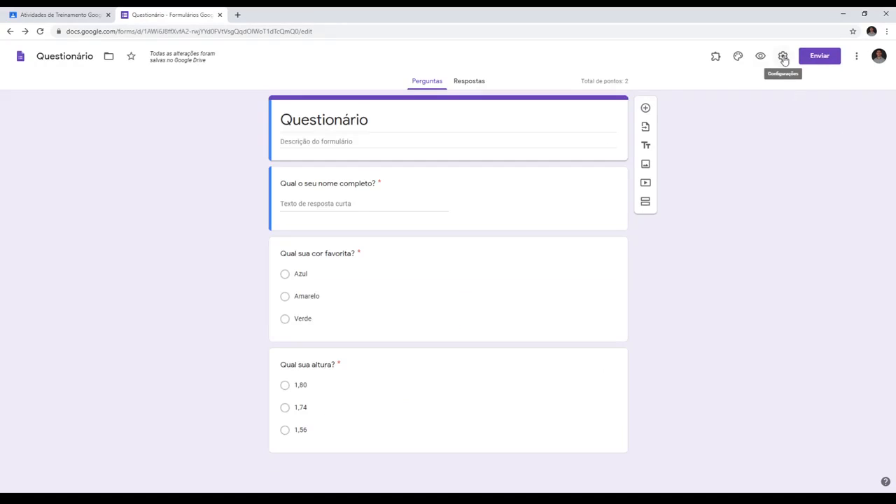
click(783, 58)
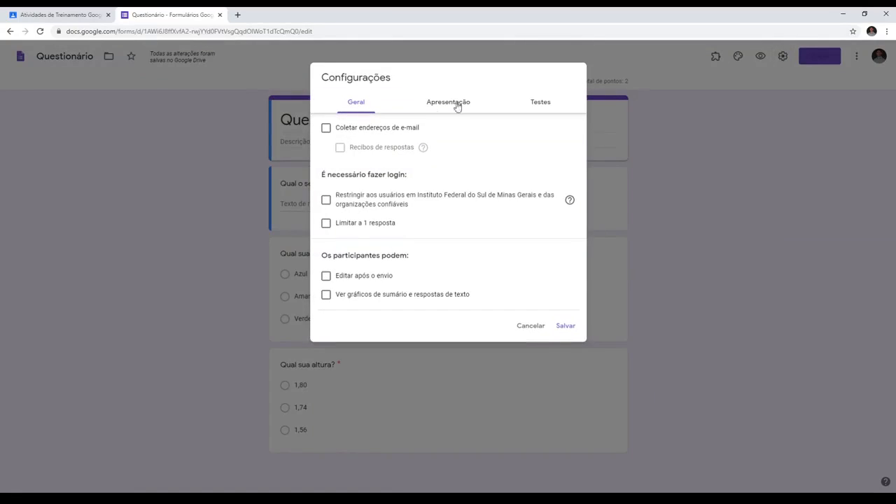
click(326, 129)
click(325, 202)
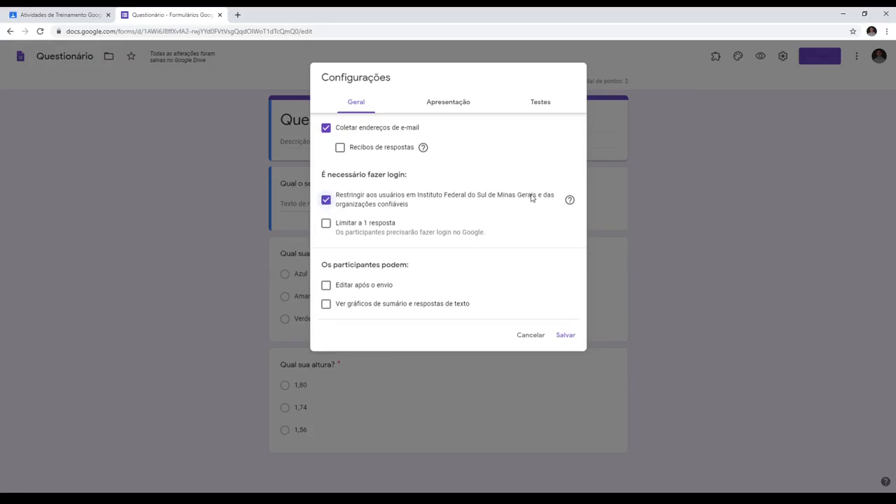
click(326, 224)
click(325, 199)
- Review the presentation settings, stop showing respondents the correct answers and wrong questions in the quiz options, and save the settings
click(446, 105)
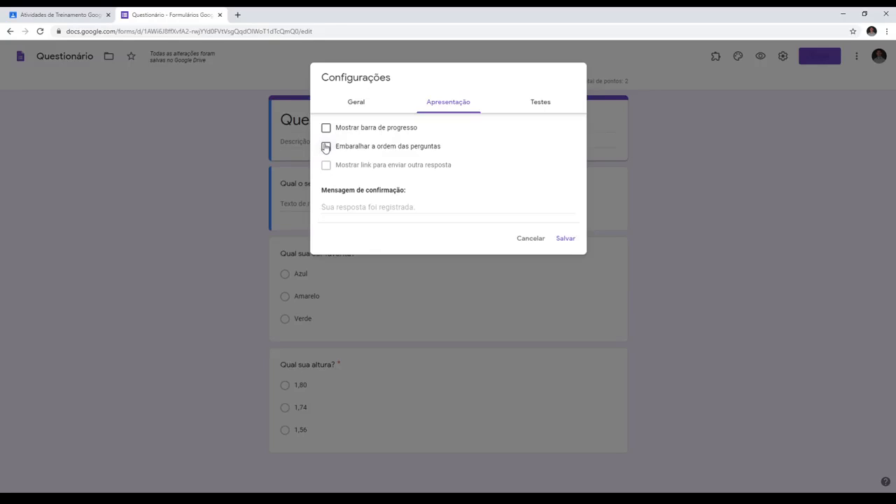
click(537, 104)
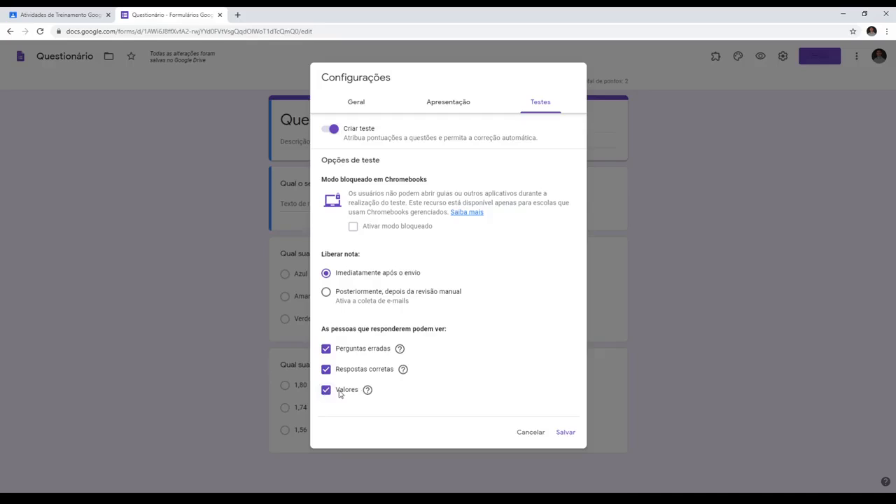
click(326, 371)
click(325, 350)
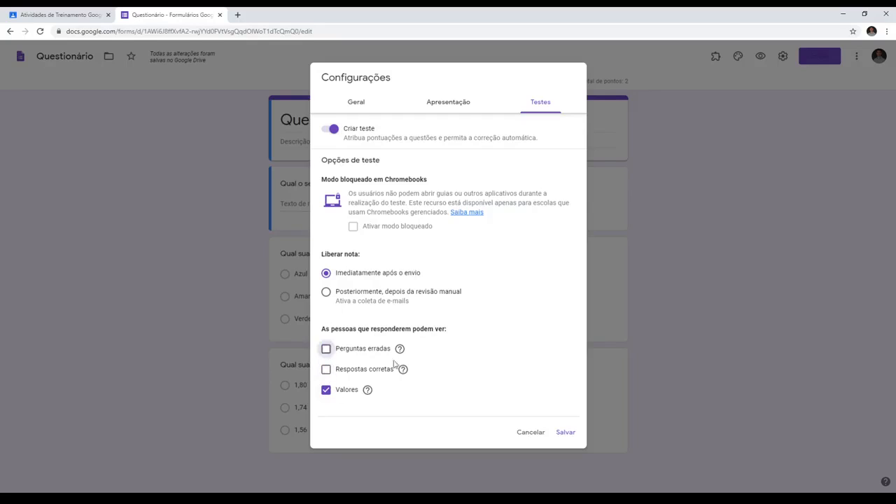
click(564, 437)
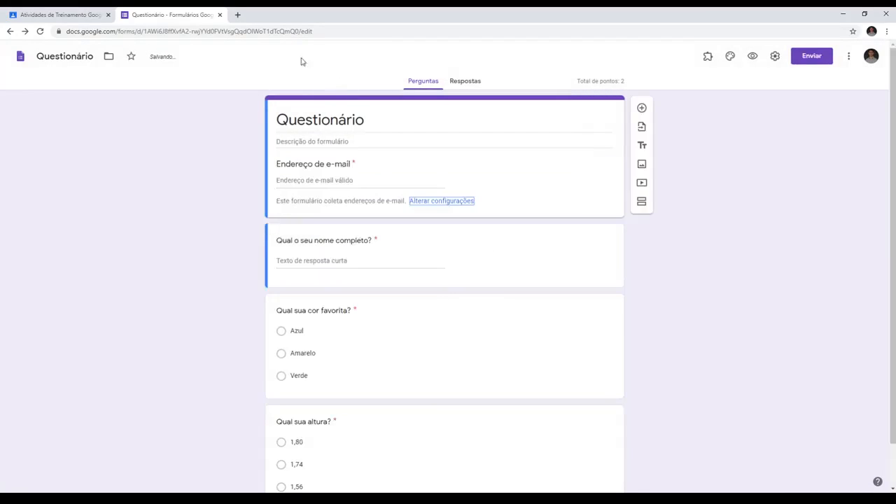
- Close the form, return to Google Classroom and save the Questionário assignment
click(219, 15)
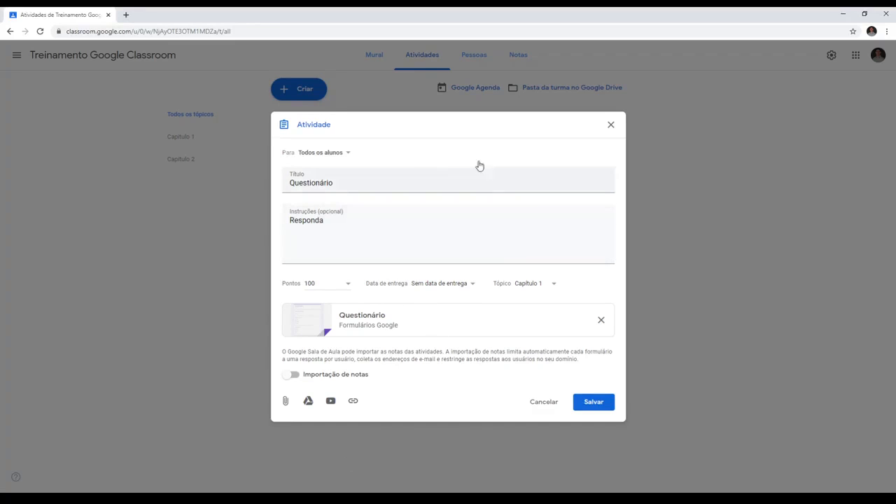
click(594, 406)
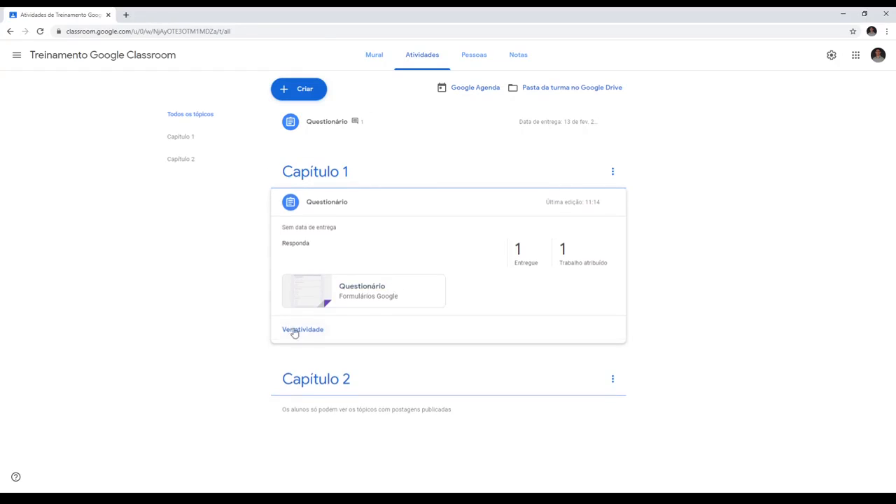
- Open the student work of the Questionário assignment under Capítulo 1 and open its attached Google Forms quiz for editing
click(294, 331)
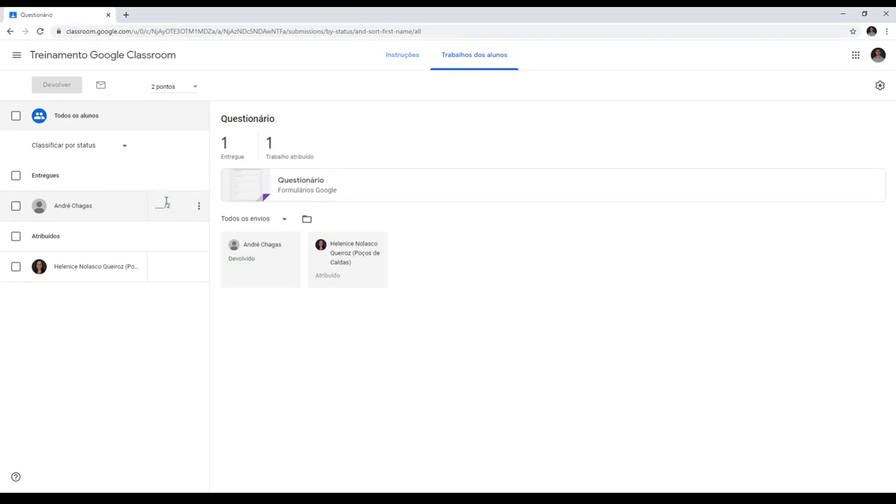
click(301, 181)
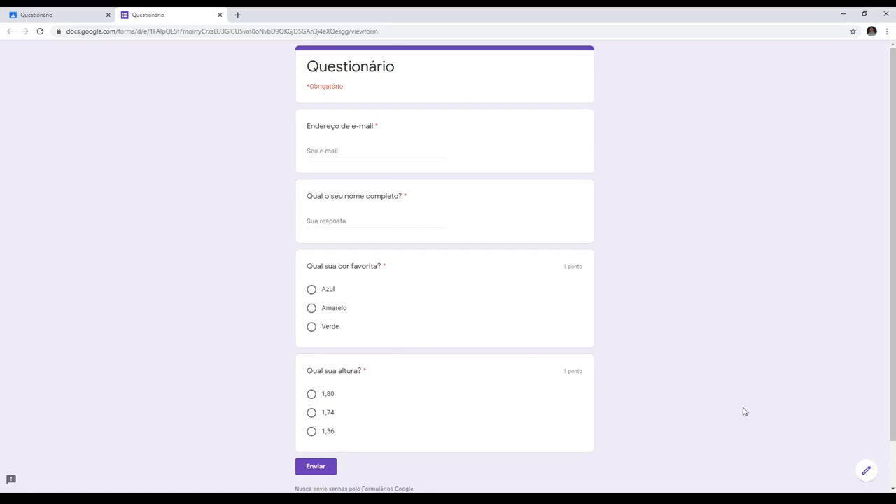
click(867, 482)
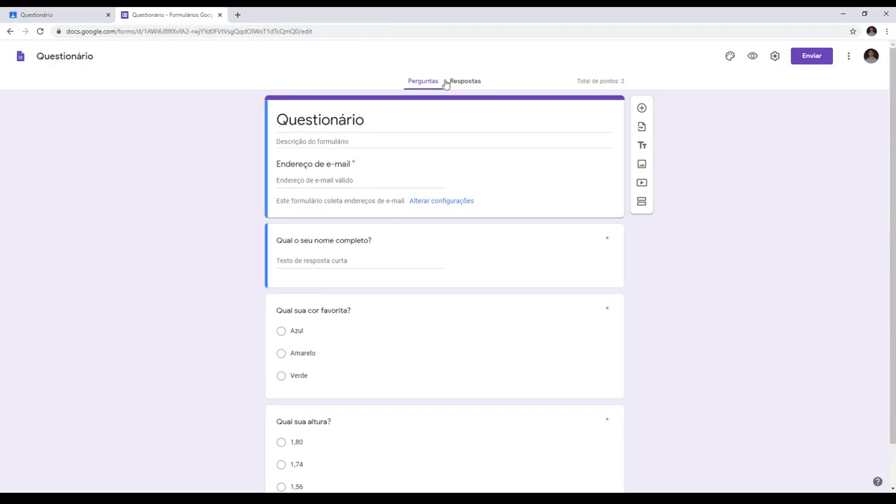
- Open the quiz's individual responses and review the student's submitted answers and the points for each question
click(473, 84)
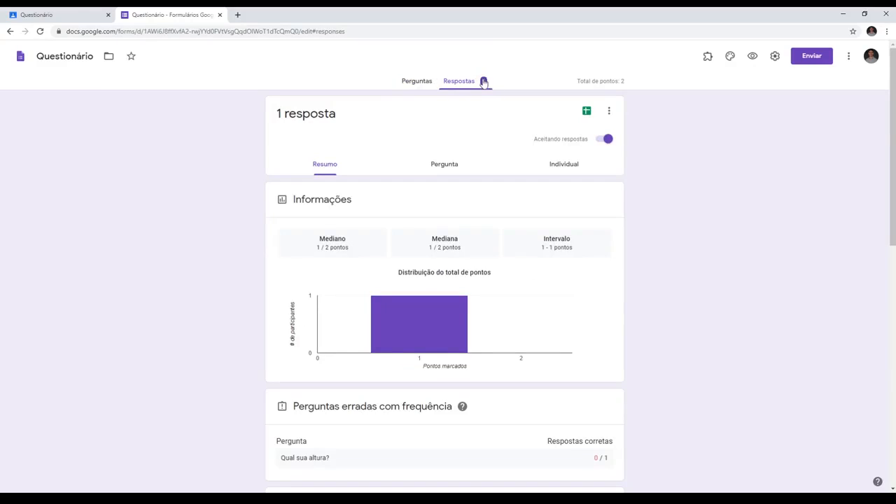
click(563, 166)
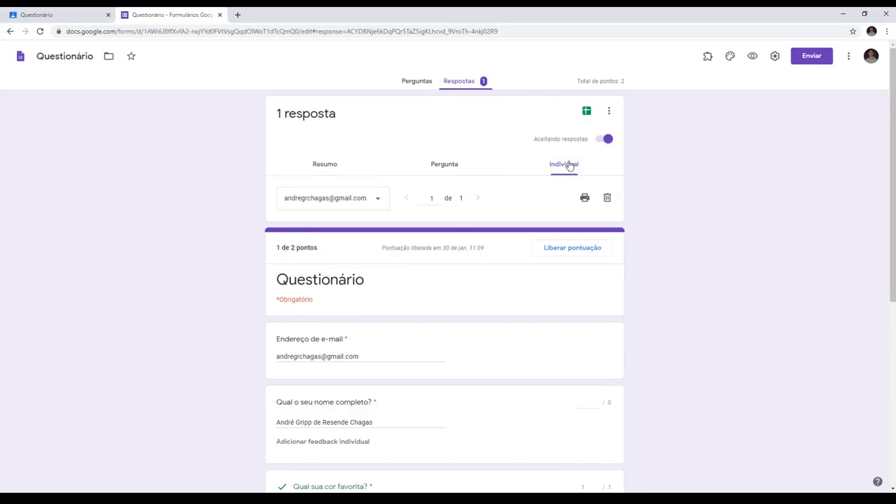
scroll(522, 166, down, 1)
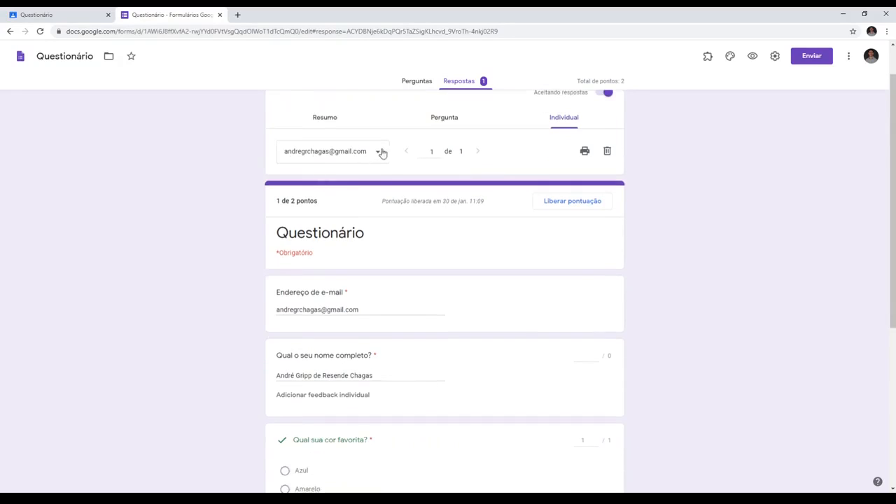
click(379, 153)
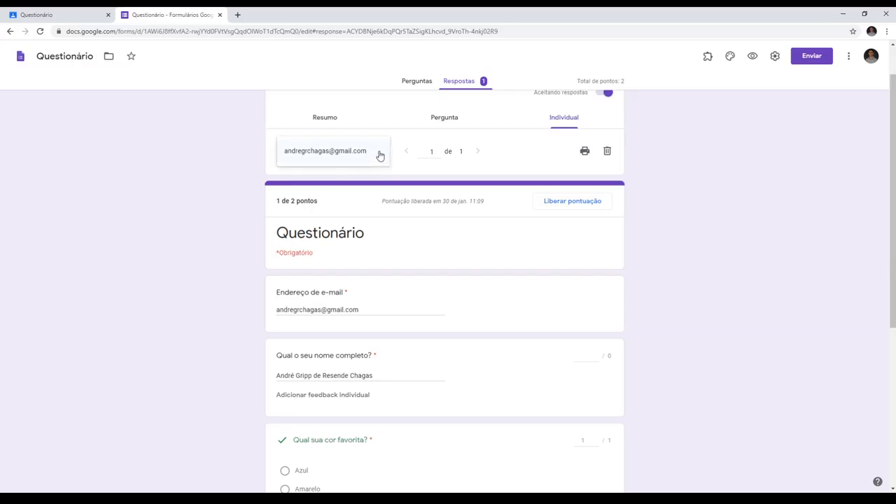
click(378, 152)
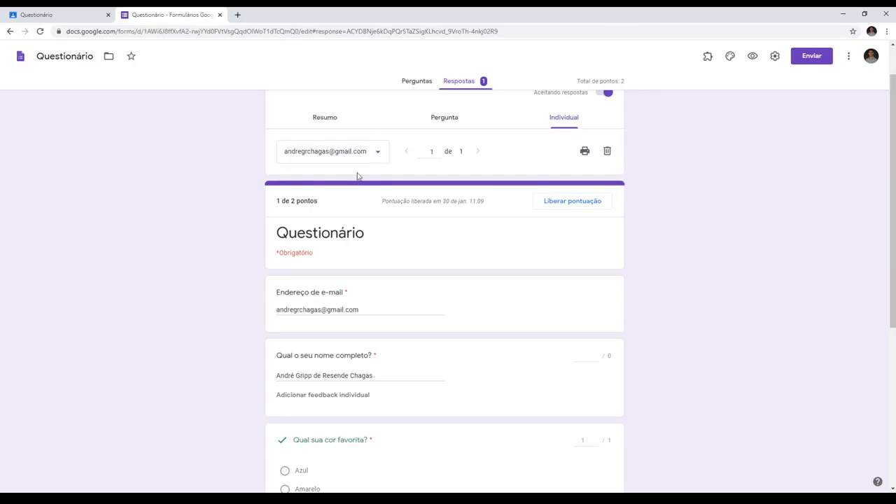
scroll(346, 238, down, 3)
scroll(354, 254, down, 1)
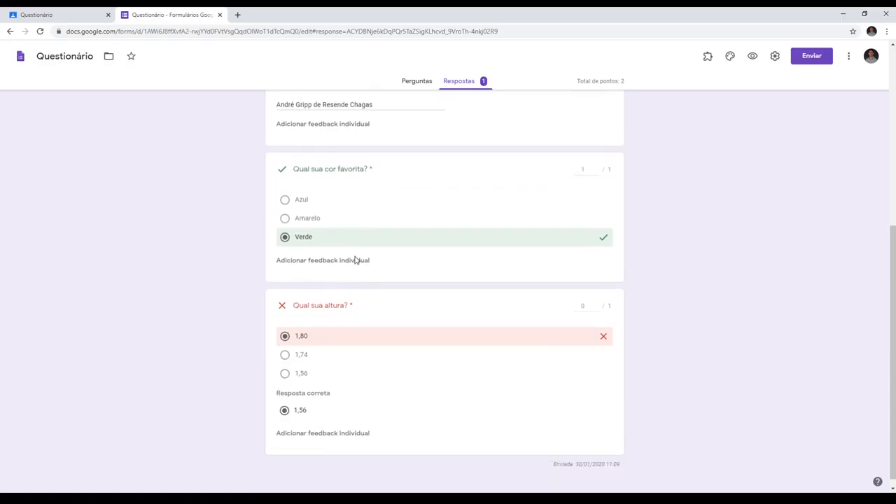
scroll(356, 259, up, 2)
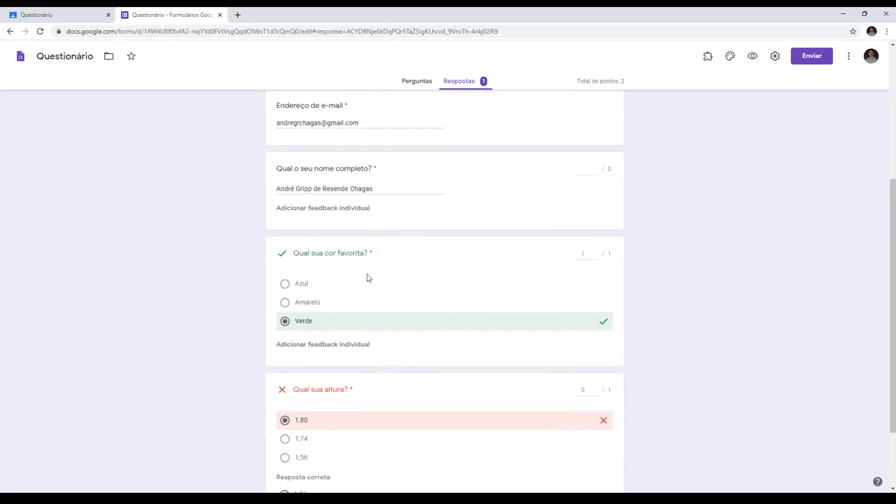
scroll(366, 280, down, 1)
scroll(366, 284, up, 3)
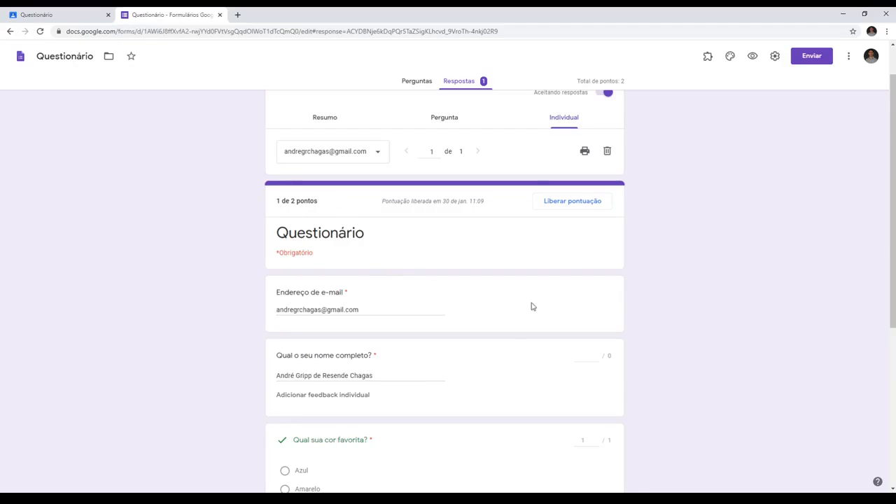
- Award 1 point for the full-name question in the student's response and release the updated score by e-mail to all participants
click(597, 354)
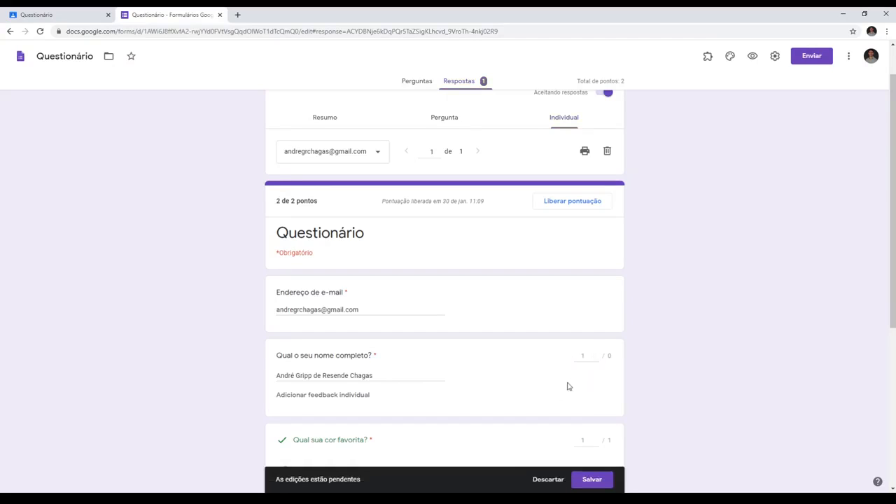
scroll(567, 386, down, 2)
click(592, 480)
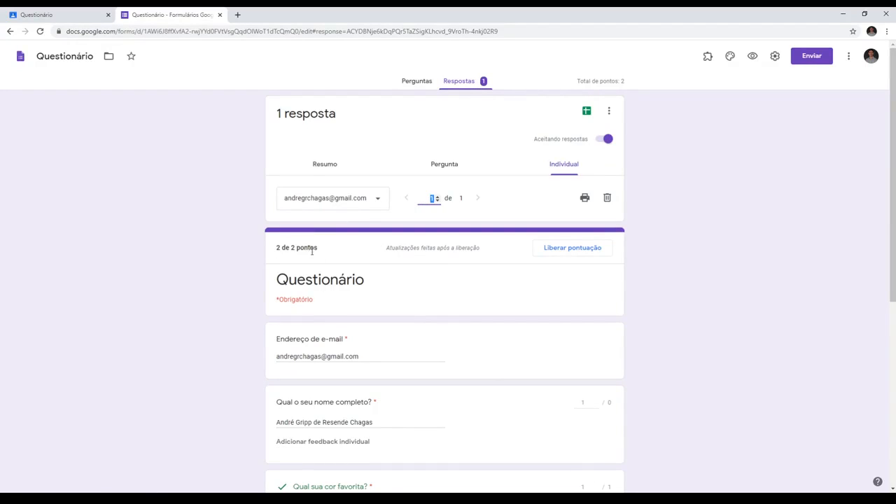
click(592, 251)
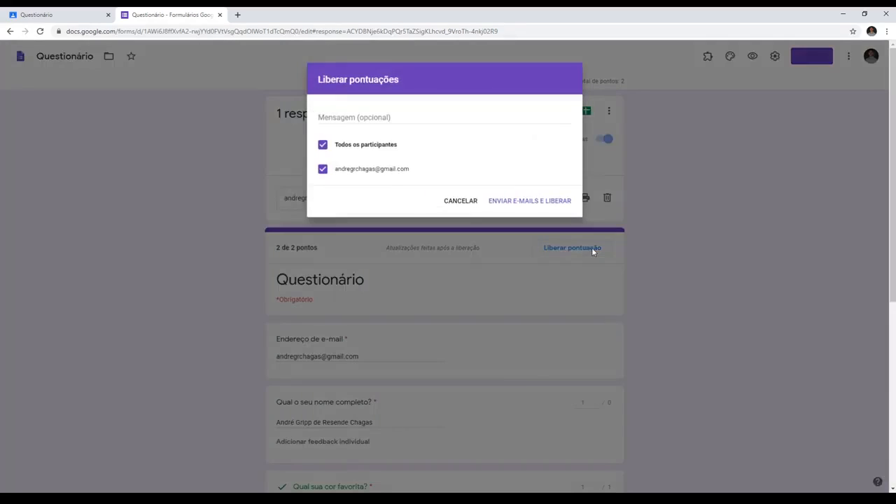
click(526, 201)
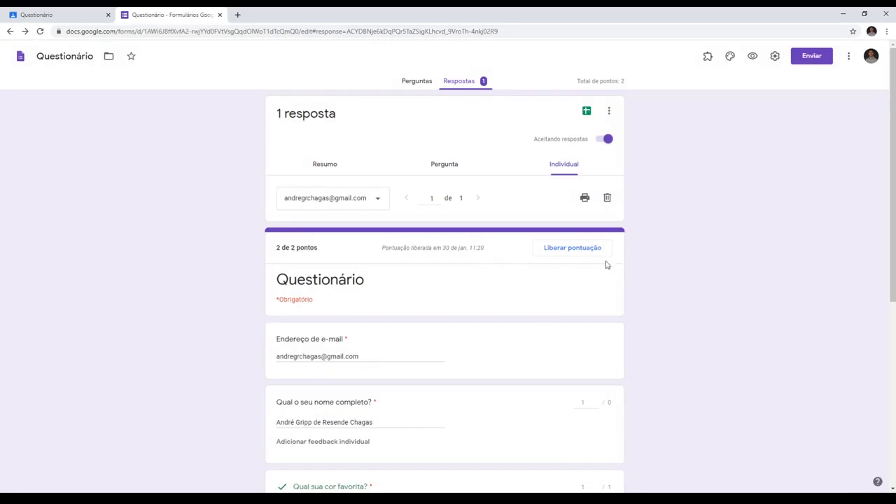
- Switch back to Google Classroom and set the grade of the student who turned in the Questionário to 2 points
click(86, 17)
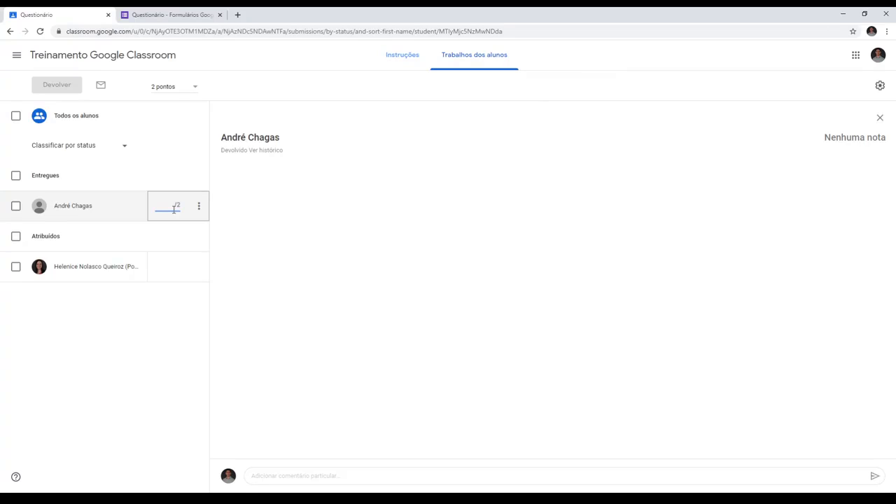
text(2)
click(258, 314)
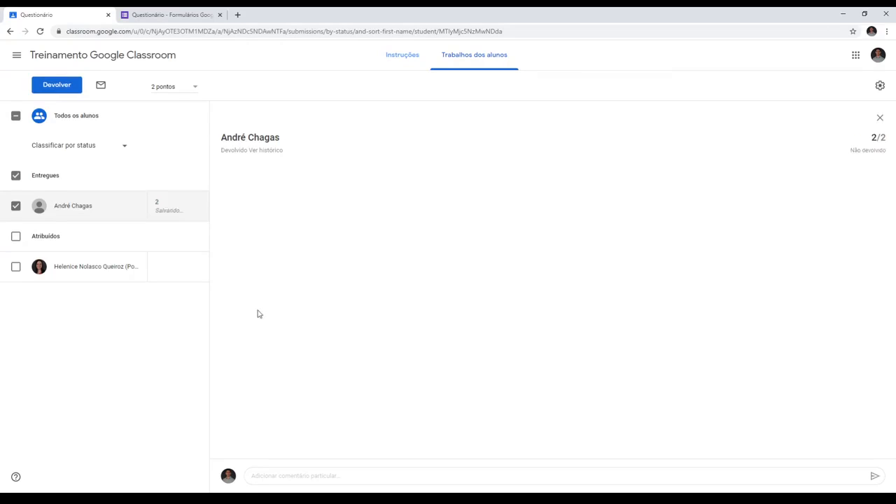
- In the class's Atividades, start a new question "Capitu traiu Bentinho?" with the instructions "Leia o livro Dom Casmurro e responda"
click(154, 58)
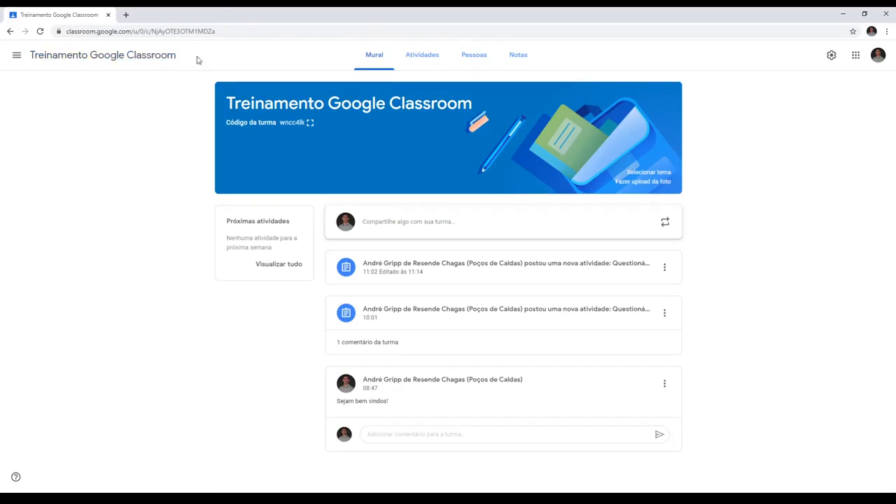
click(422, 59)
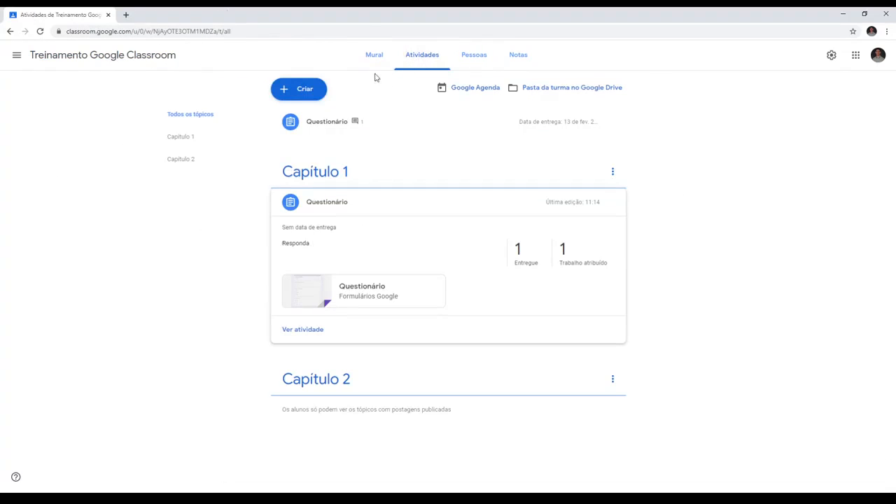
click(292, 95)
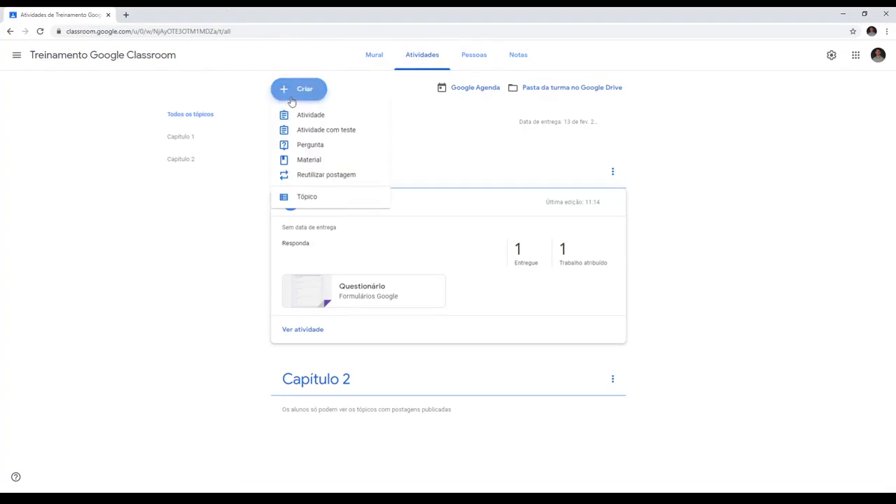
click(310, 146)
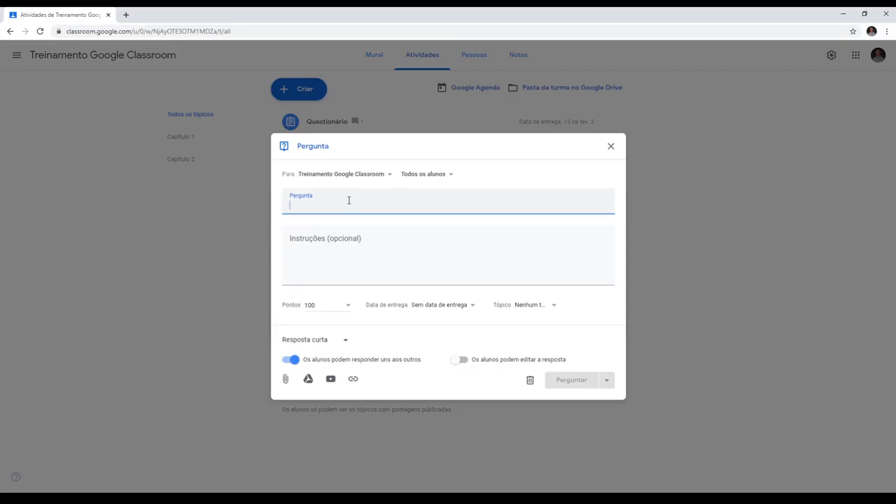
text(Capitu traiu Bentinho)
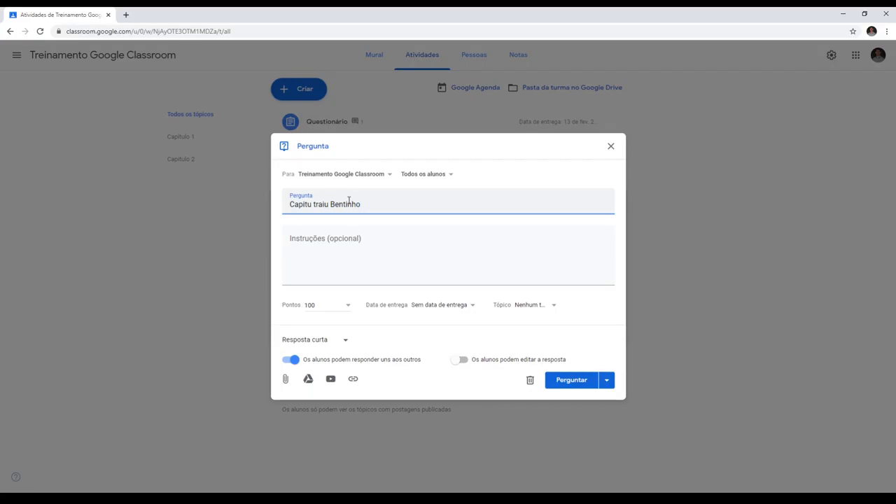
click(411, 246)
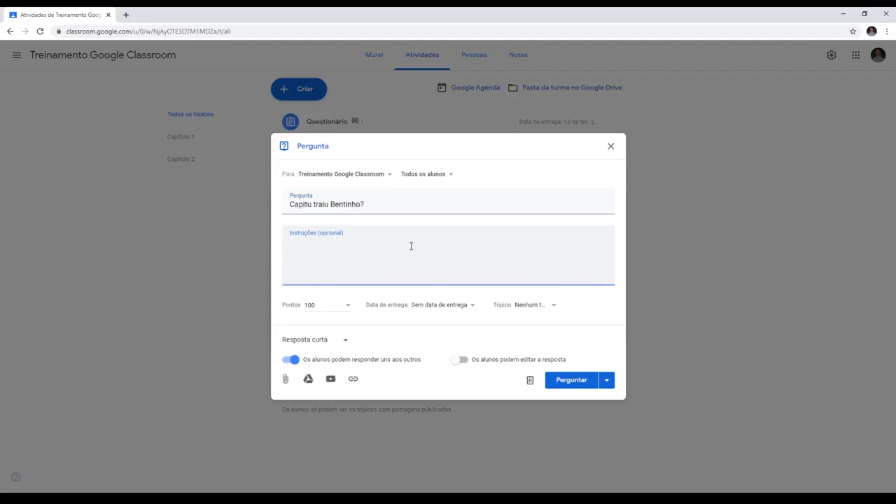
text(Leia o)
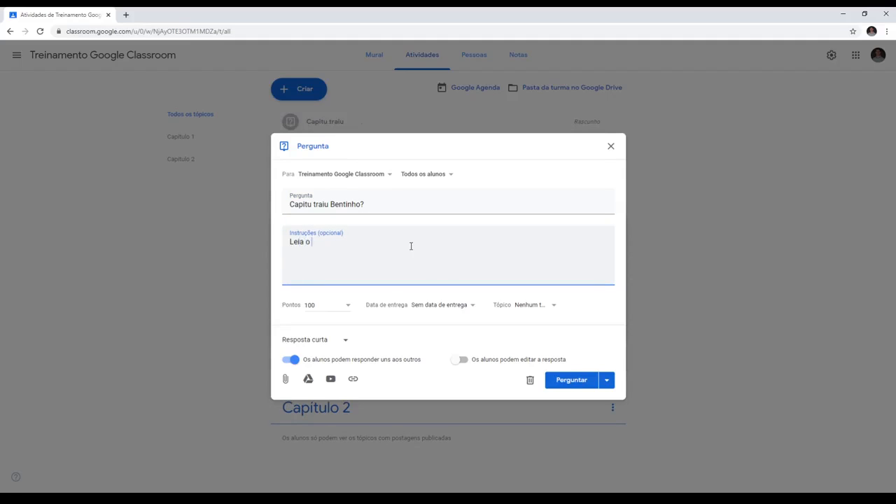
text( livro Dom Casmurro e responda)
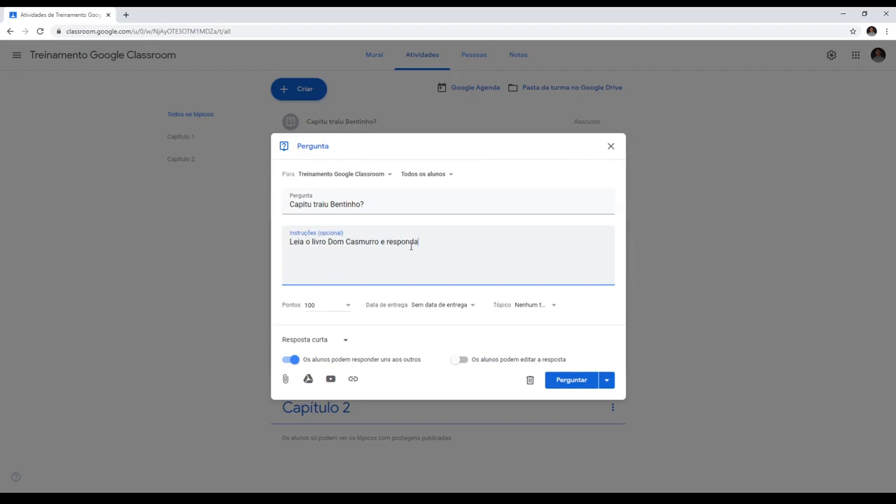
- Make the question multiple choice (Múltipla escolha) with the options Sim and Não
click(344, 341)
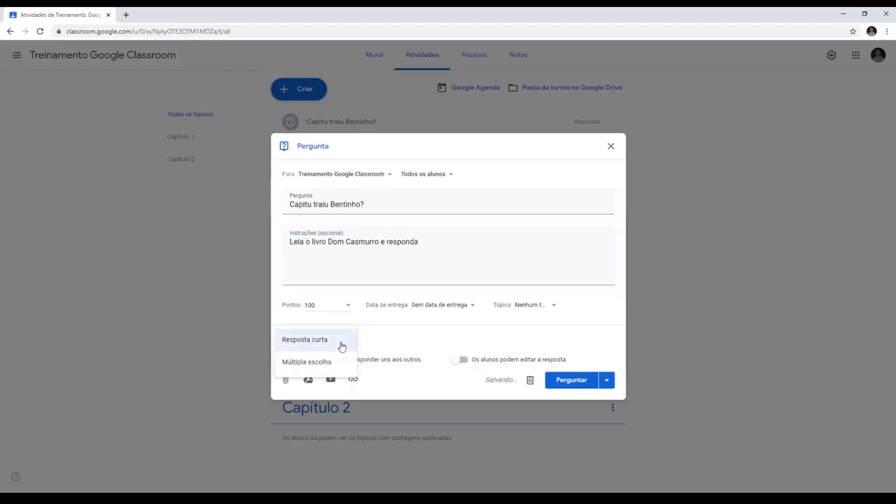
click(331, 363)
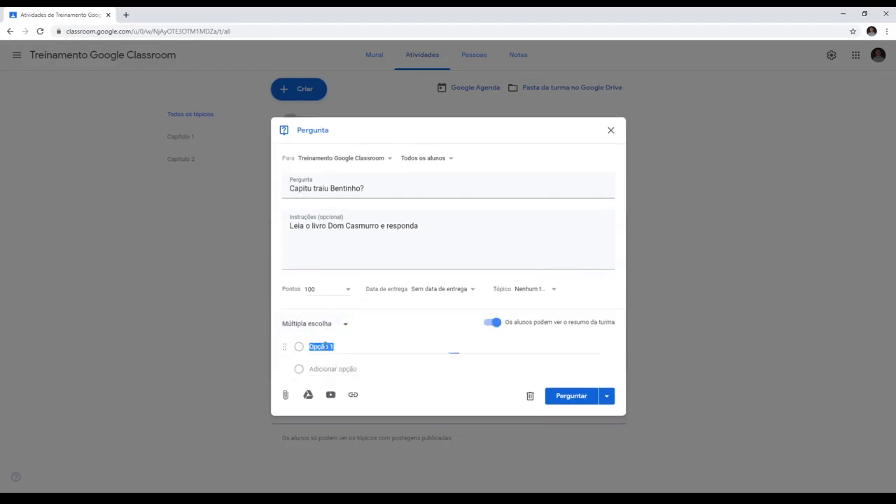
text(Sim)
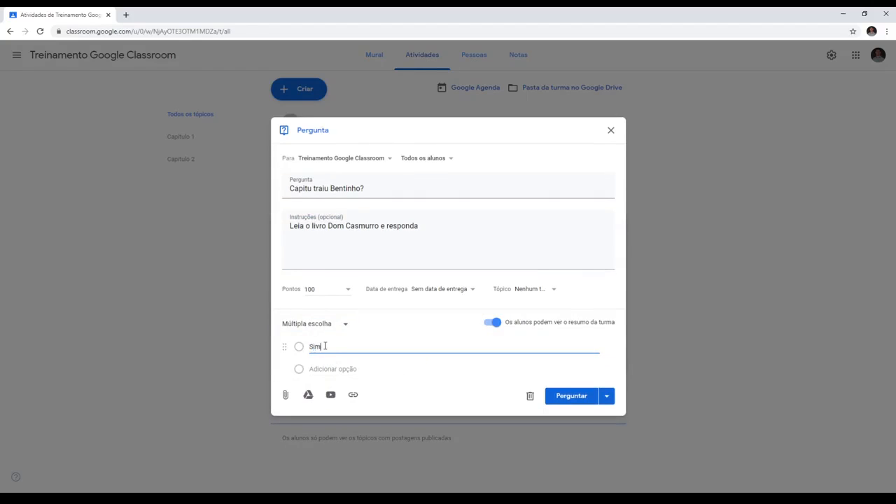
key(Return)
text(Não)
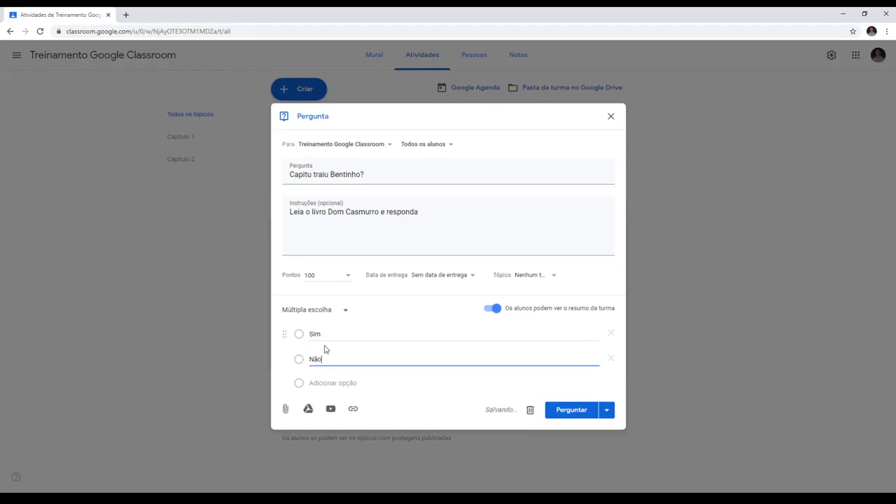
- Set the question to 100 points with a due date of 26 February 2020 and publish it to the class
click(316, 275)
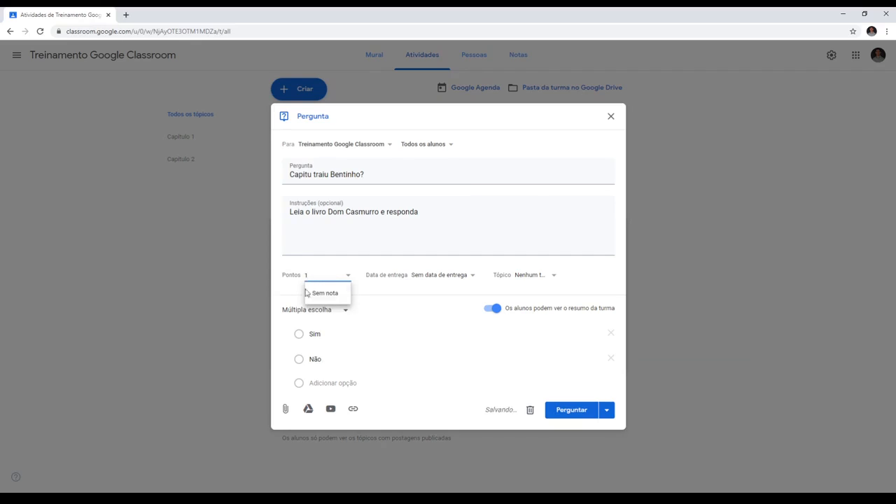
text(00)
click(441, 275)
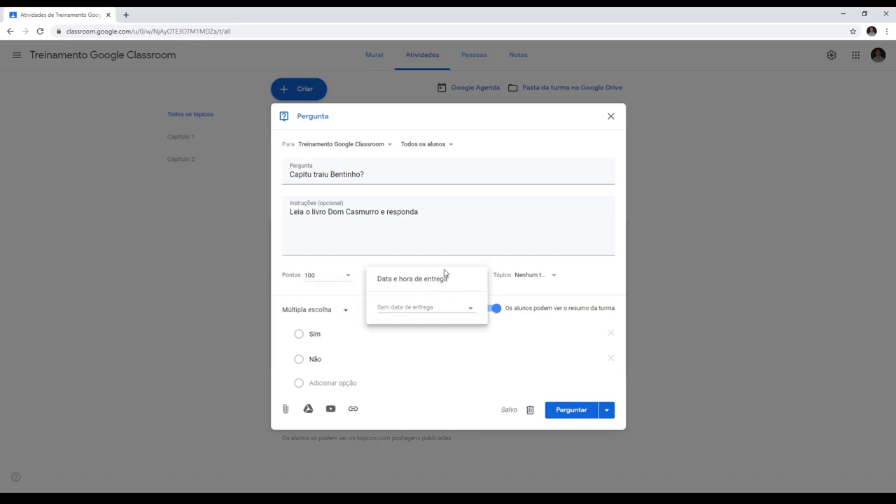
click(470, 309)
click(472, 327)
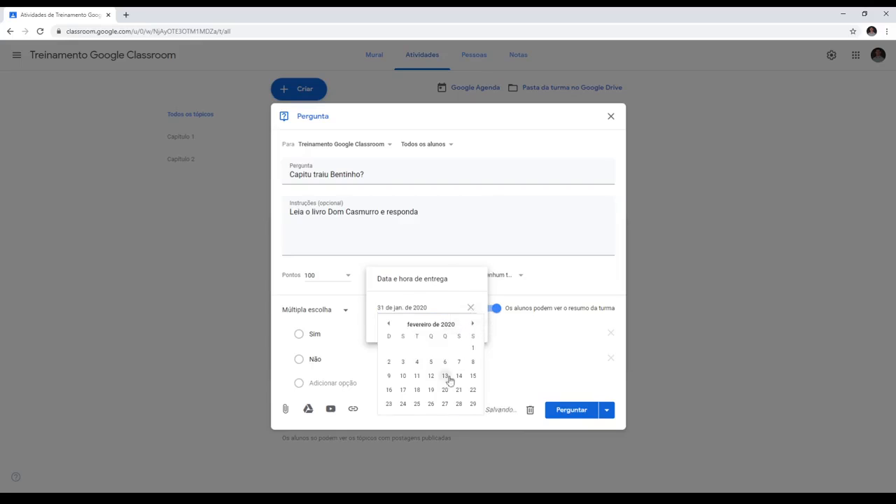
click(432, 404)
click(542, 333)
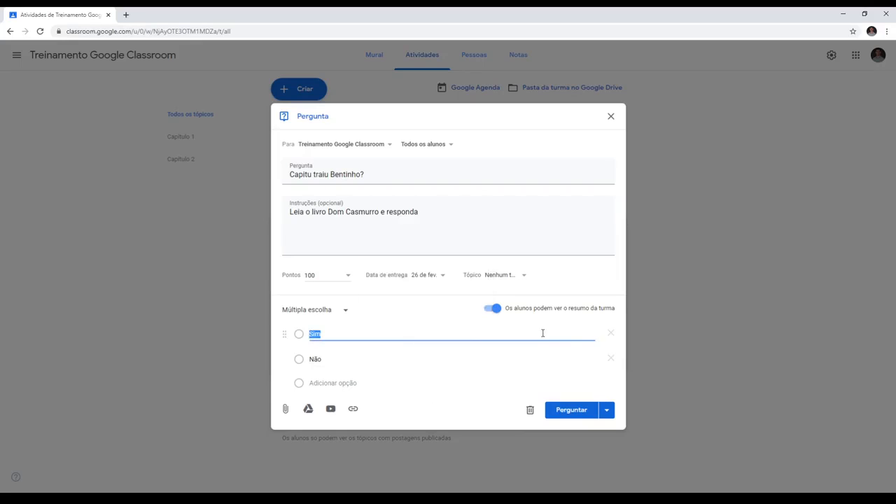
click(580, 411)
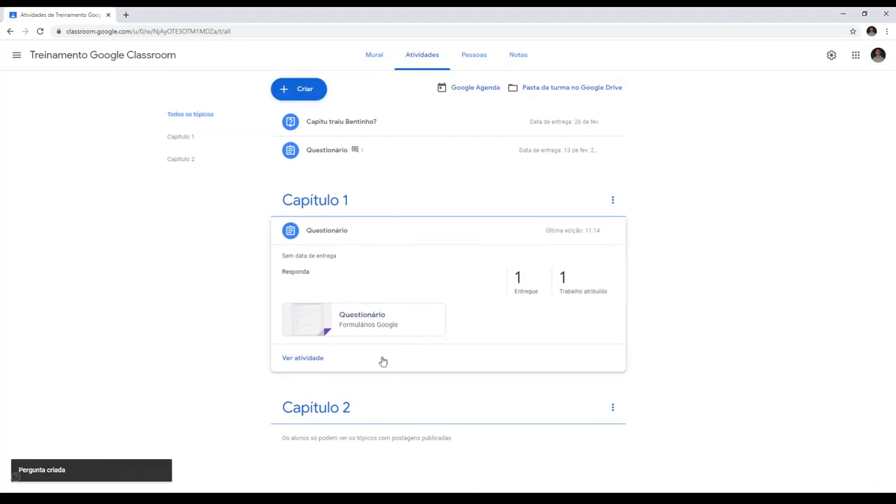
- Open a new Material post, examine its available topics and close it without posting
click(284, 93)
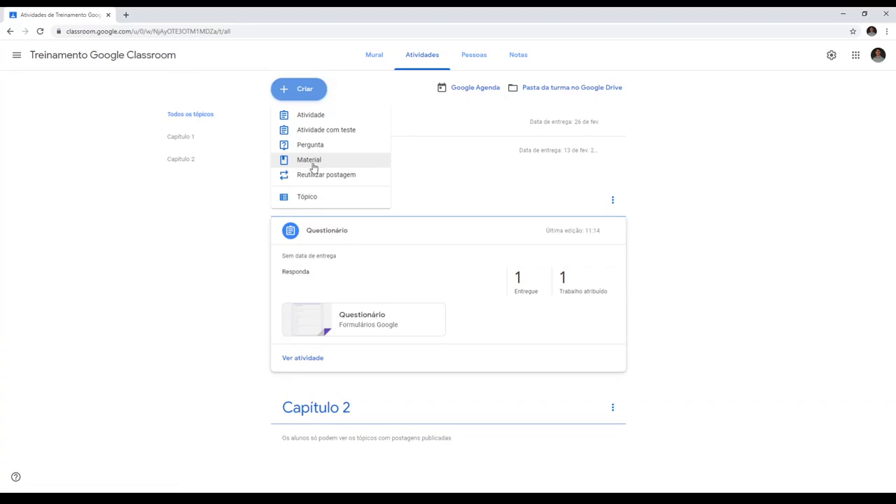
click(313, 168)
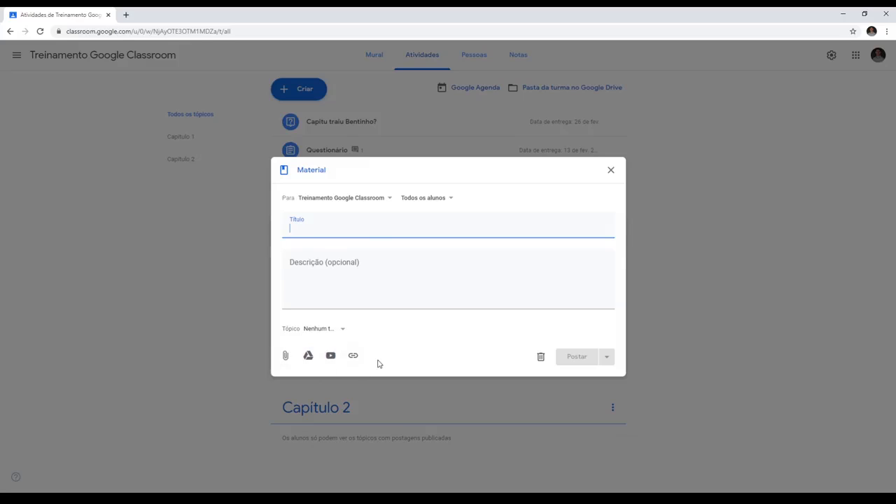
click(334, 334)
click(424, 328)
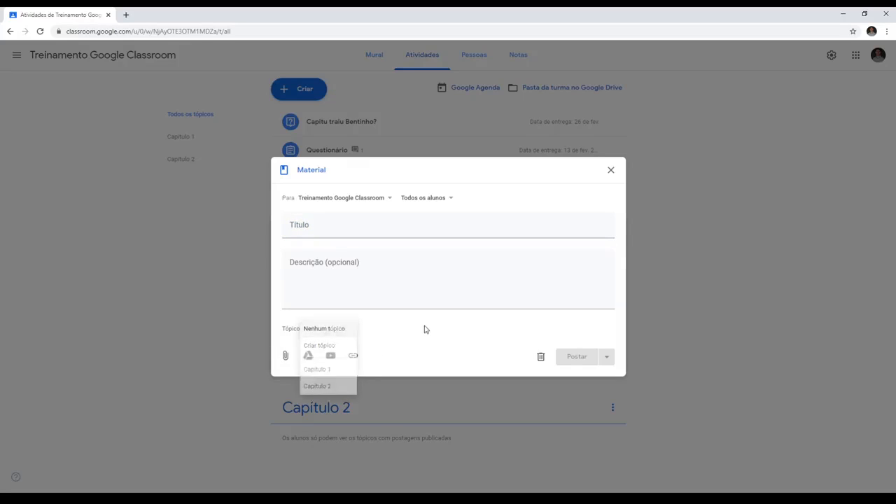
click(610, 171)
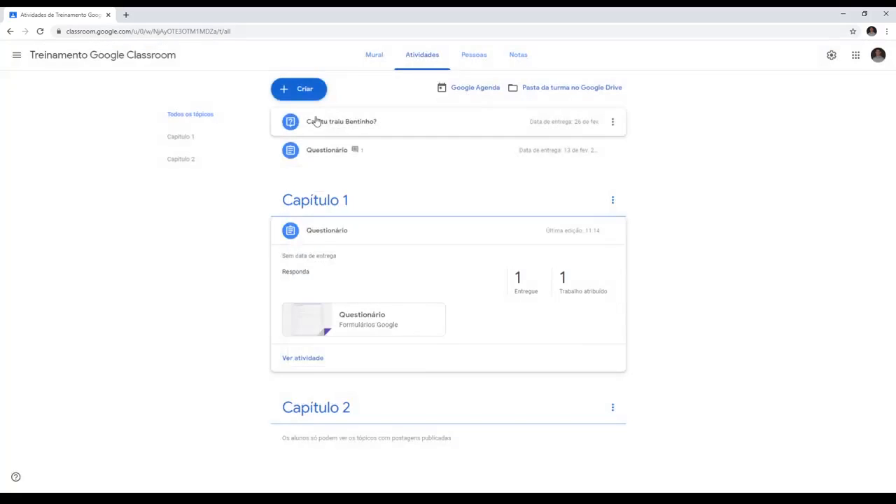
- Reuse the "Enem 2018" post from the Simulados Enem matemática class and publish it as an activity in this class
click(293, 98)
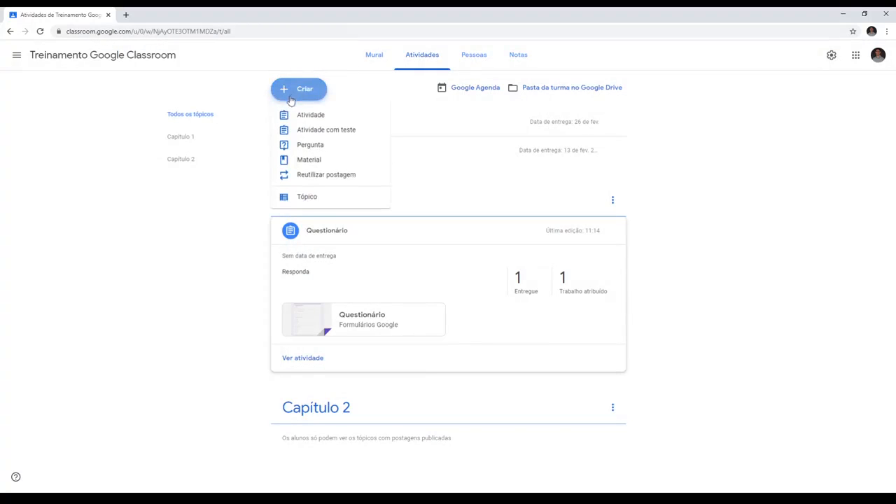
click(312, 177)
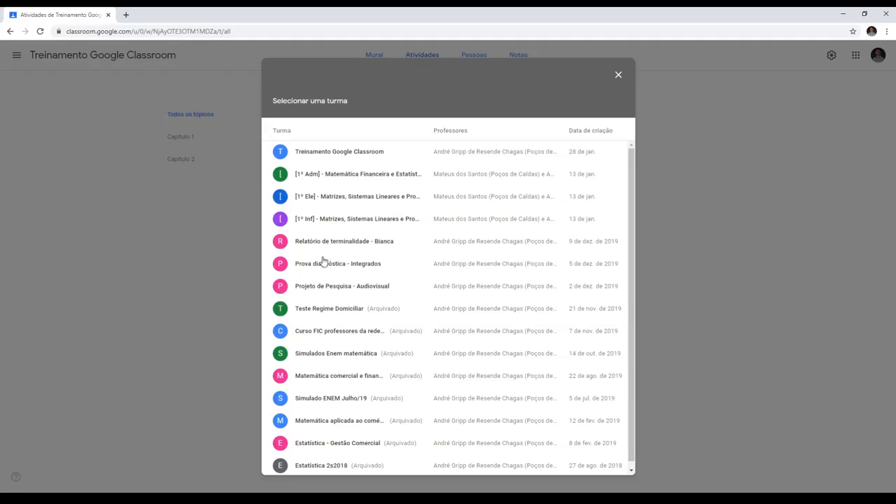
click(316, 353)
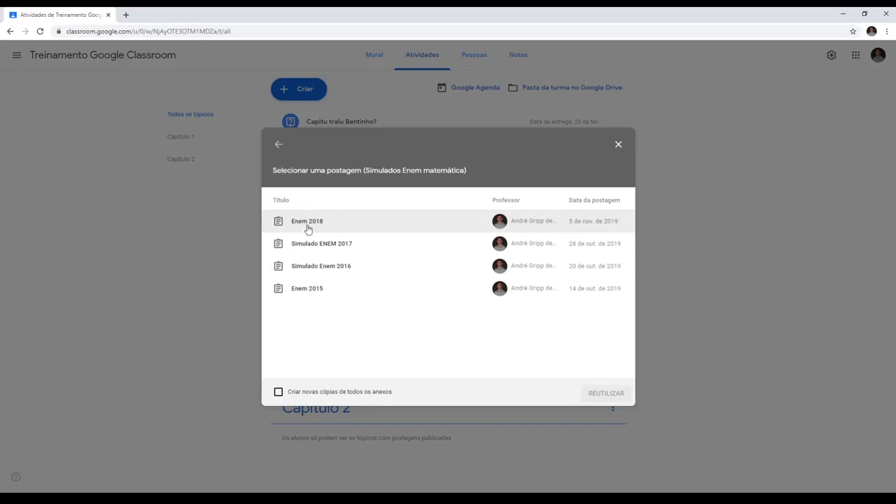
click(308, 228)
click(611, 401)
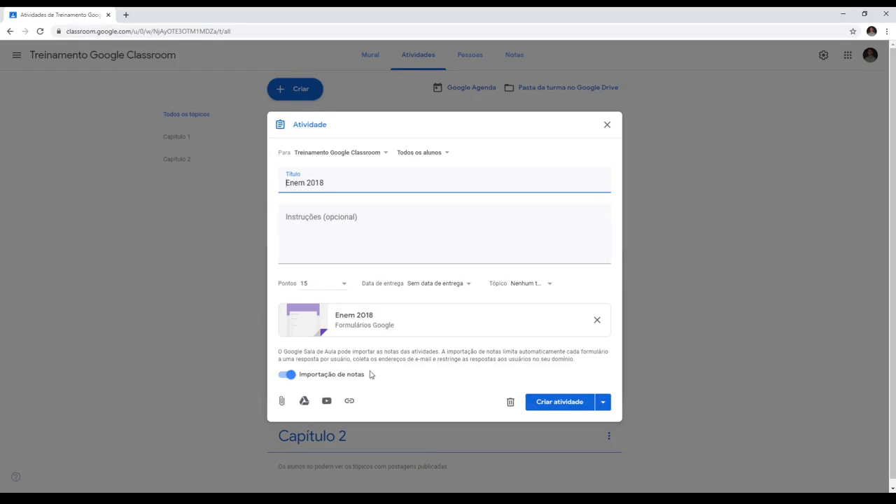
click(548, 405)
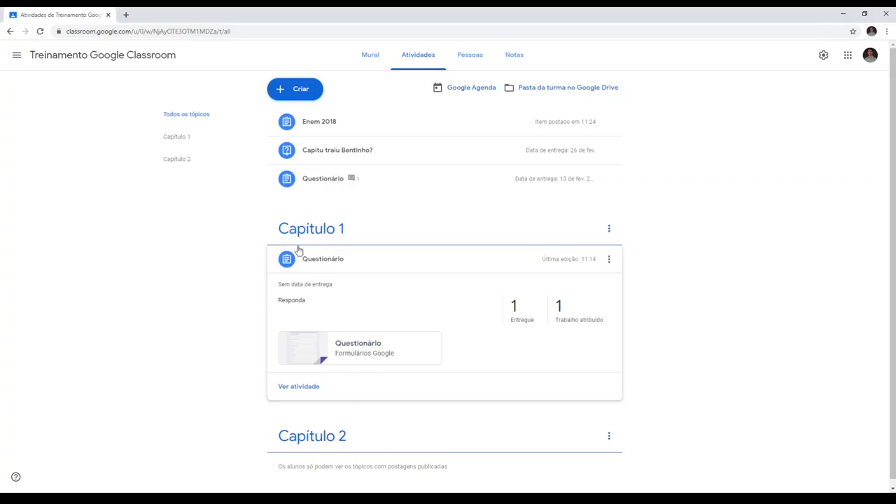
- Check the class's Google Agenda for February 2020, view the "Capitu traiu Bentinho?" event's details and close the calendar
click(462, 88)
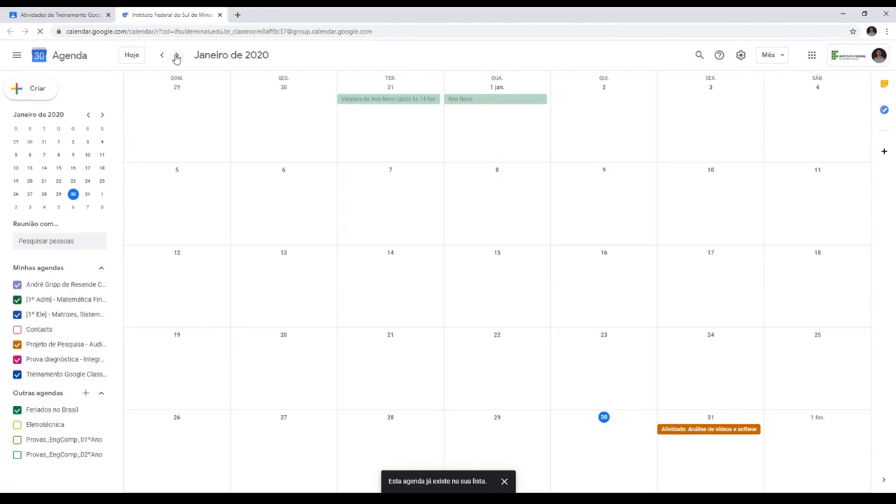
click(177, 57)
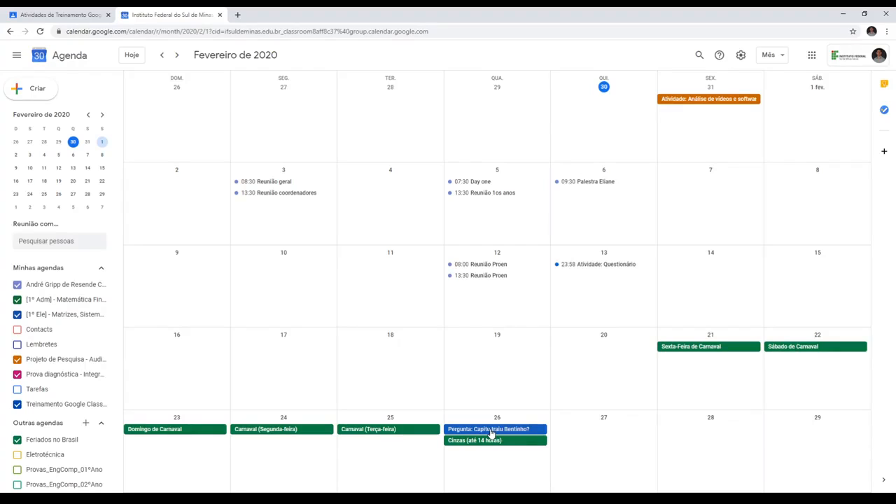
click(491, 430)
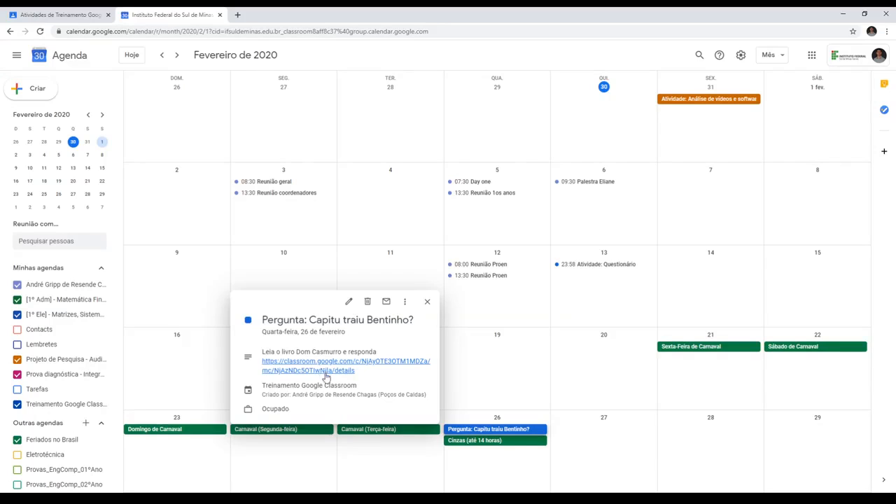
click(427, 302)
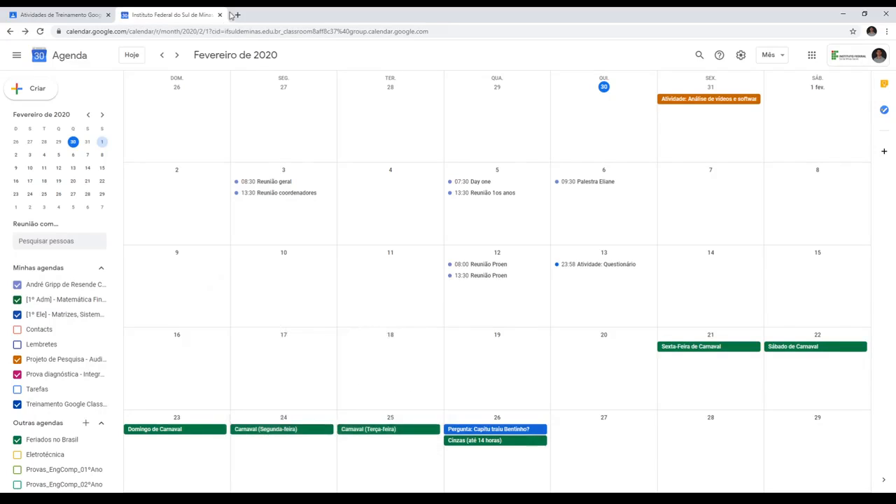
click(220, 15)
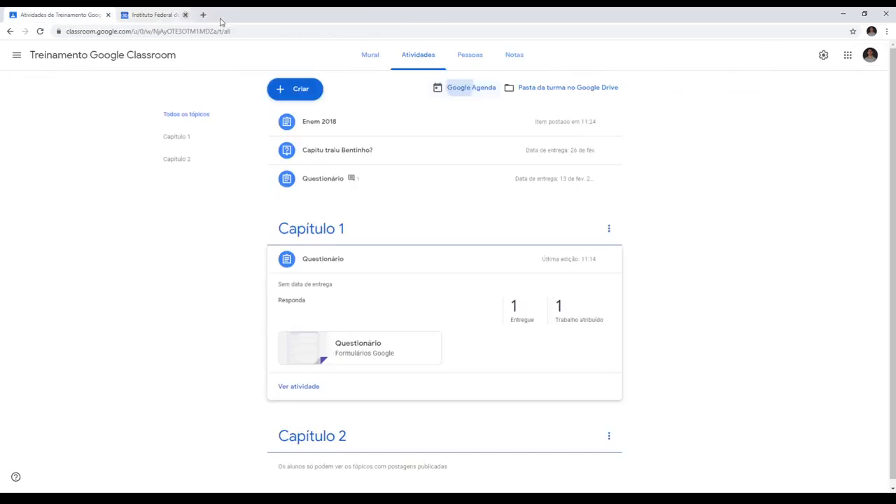
- Inspect the class's Google Drive folder and its Questionário subfolder, and close Drive
click(564, 90)
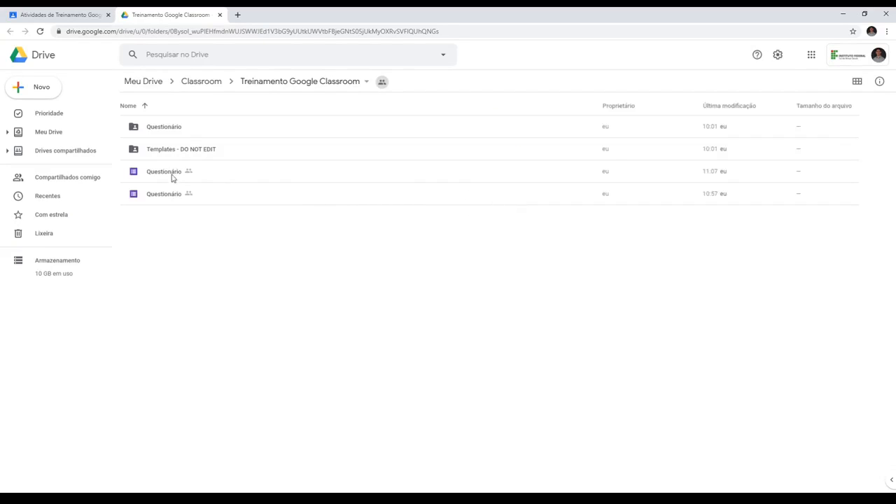
click(165, 132)
double_click(165, 131)
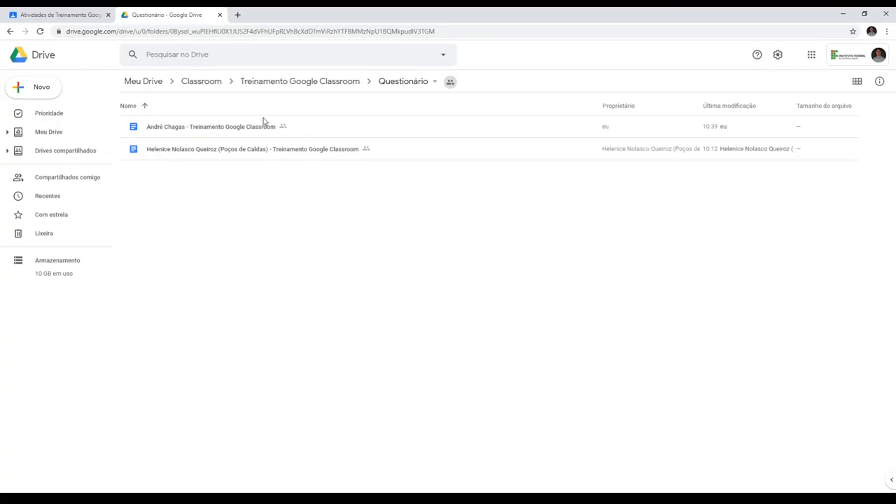
click(274, 88)
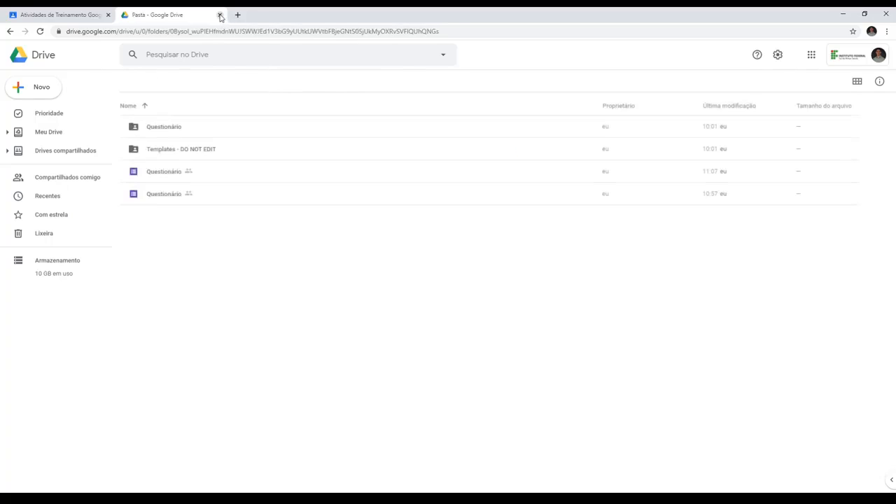
click(220, 14)
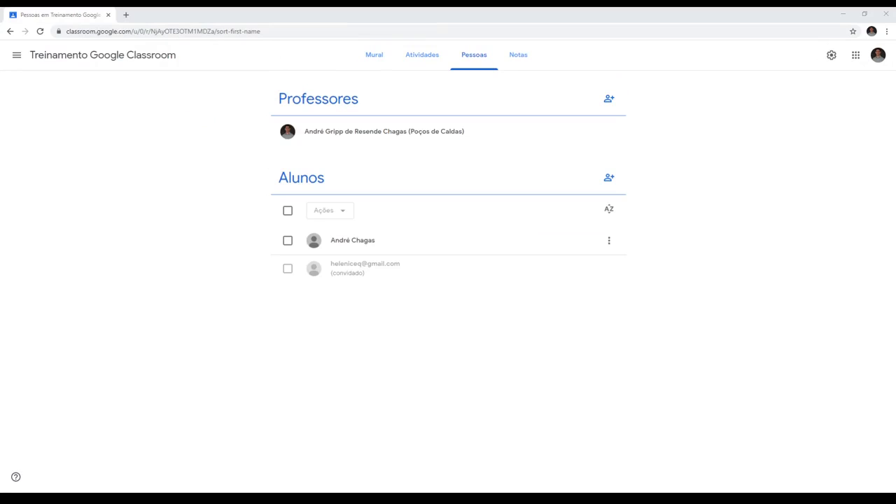
- In Pessoas, search for a student by first name in the student invitation form and cancel without inviting anyone
click(332, 473)
click(608, 179)
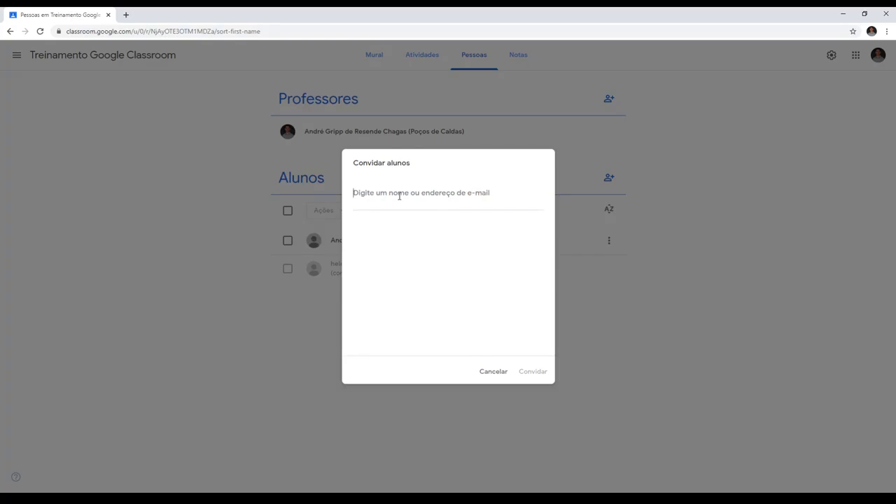
text(karla)
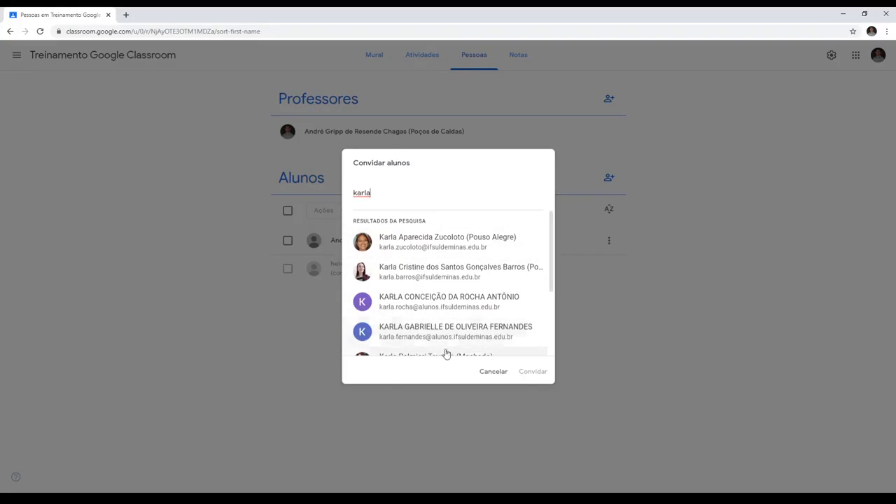
click(498, 371)
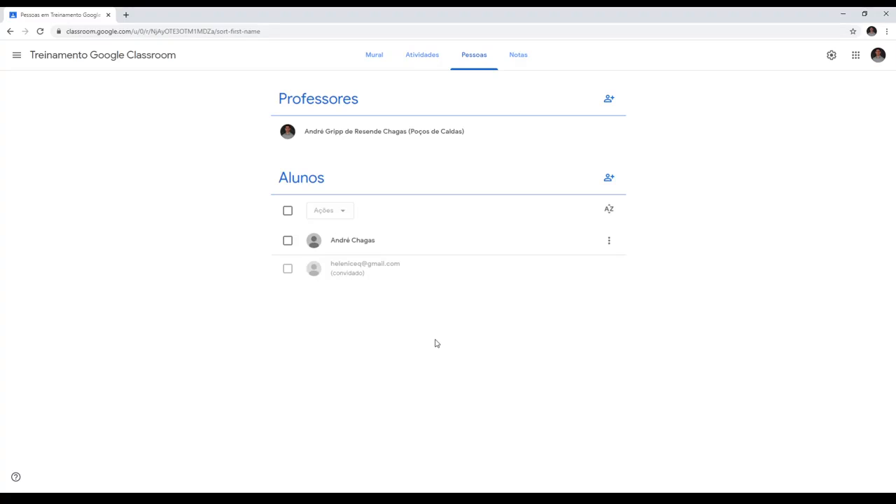
- Return to Atividades, go to the class settings and deactivate the class code (Código da turma)
click(422, 55)
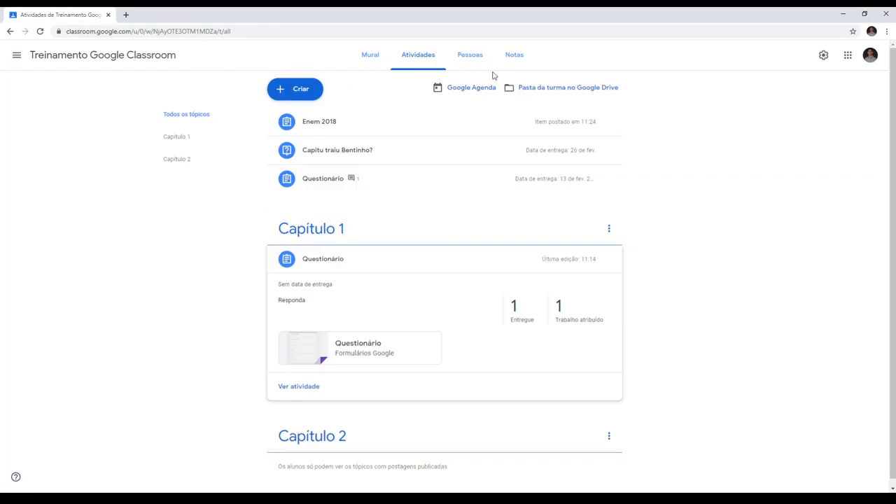
click(824, 56)
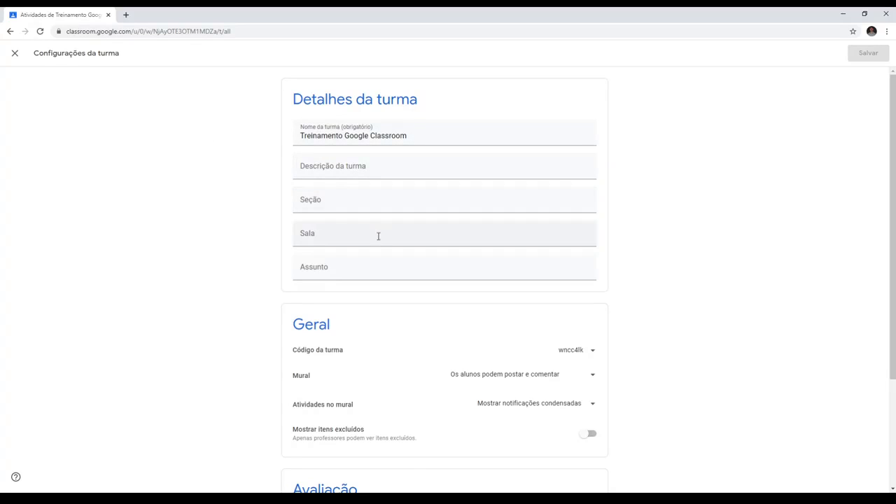
scroll(272, 248, down, 1)
scroll(324, 154, up, 1)
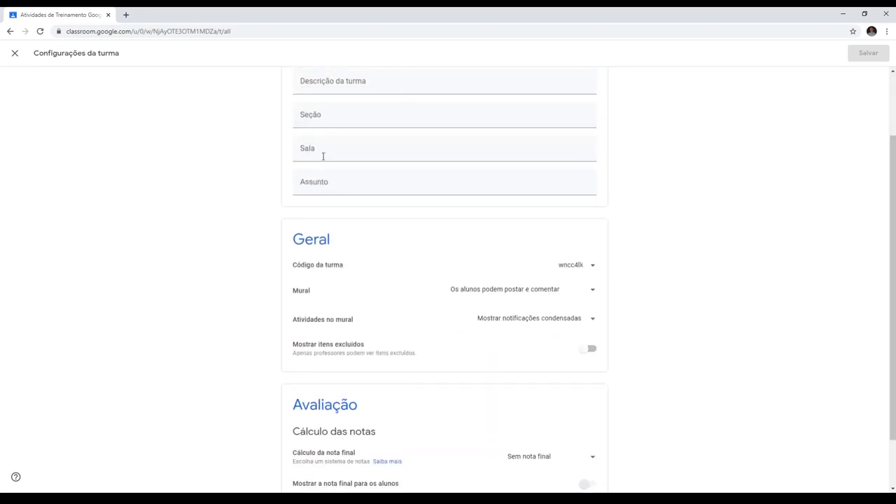
scroll(338, 274, down, 1)
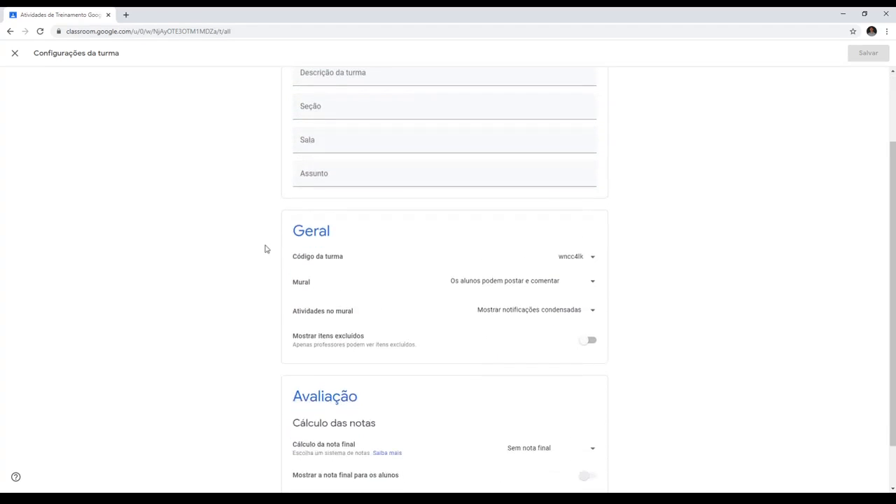
click(593, 260)
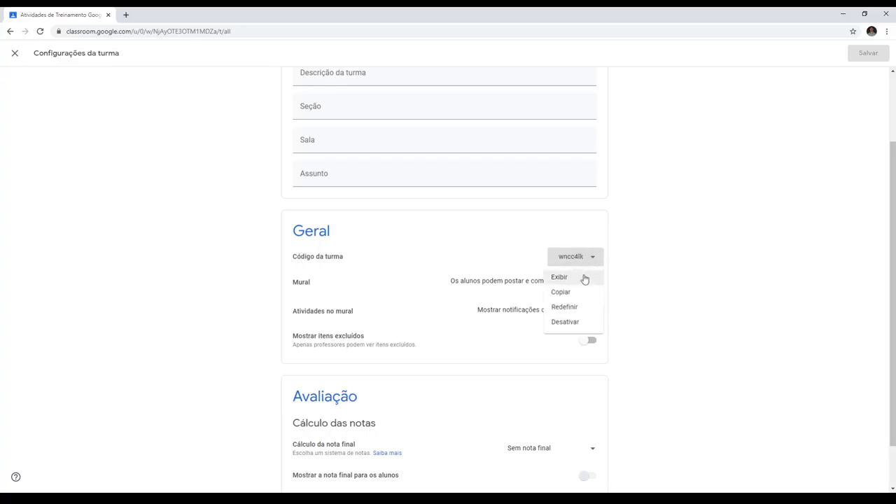
click(564, 324)
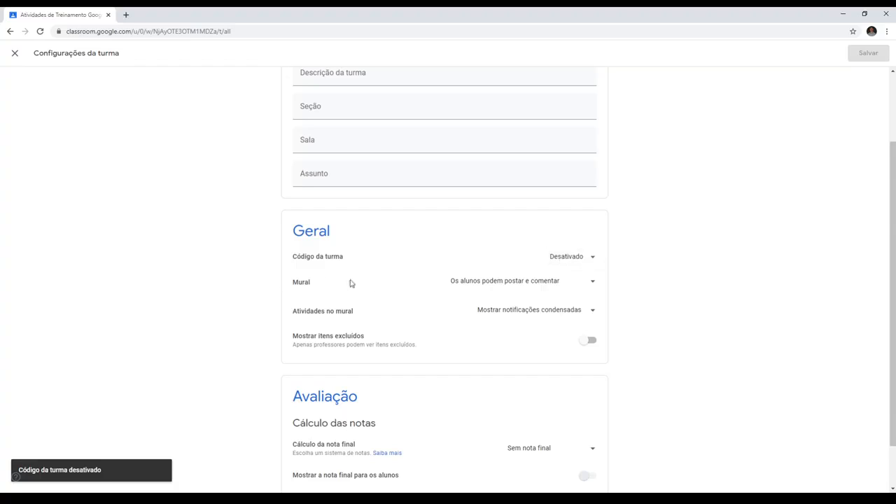
- Examine the available options for Mural, Código da turma and Atividades no mural without changing them
click(591, 283)
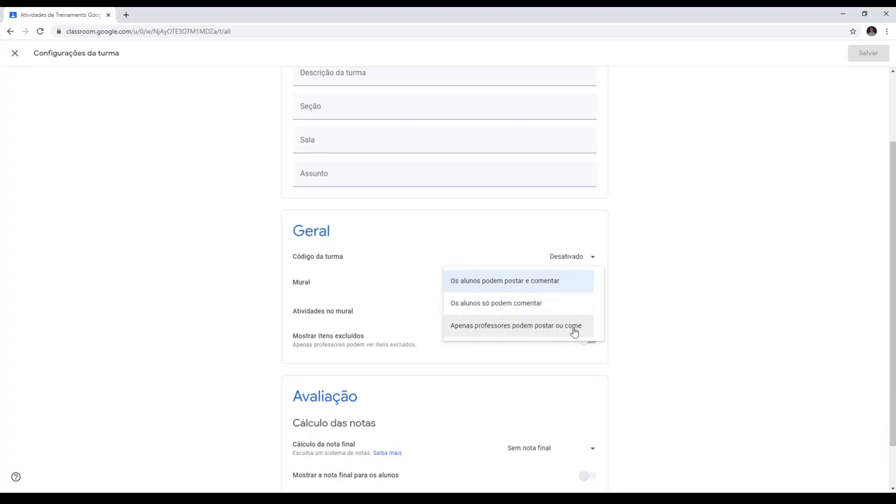
click(593, 259)
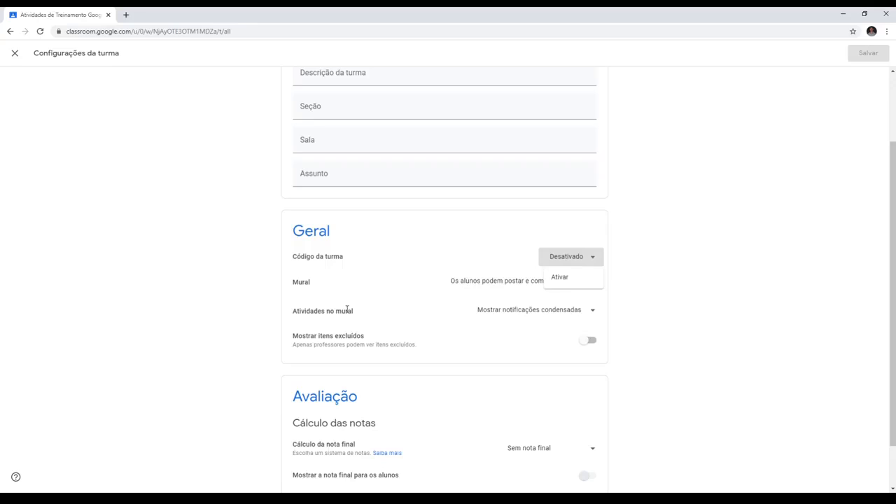
click(583, 311)
click(588, 312)
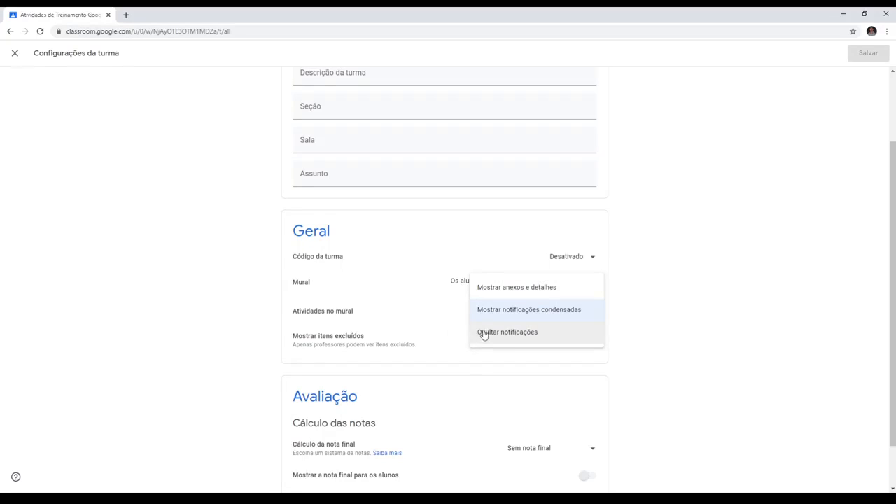
click(662, 302)
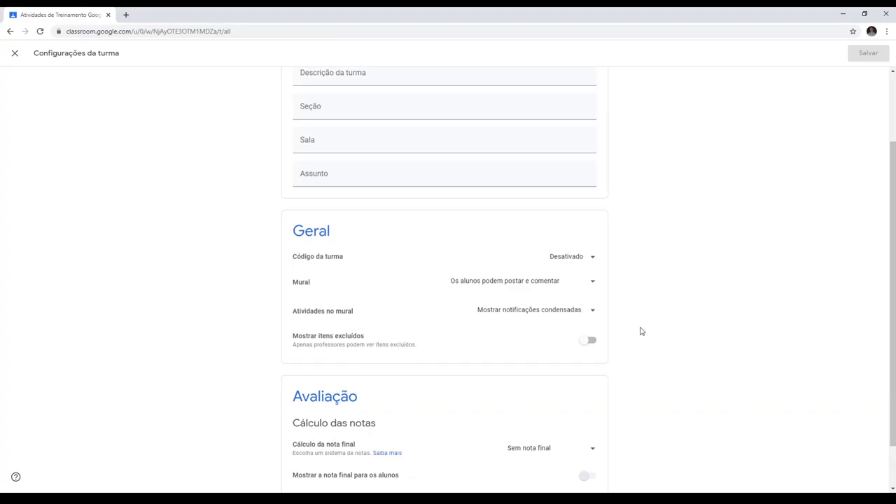
- Set the final grade calculation to Total de pontos and enable showing the final grade to students
scroll(631, 322, down, 1)
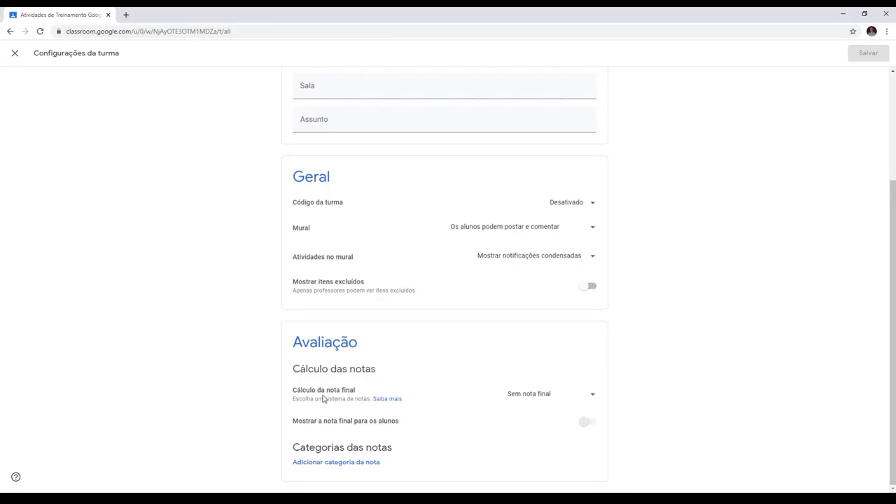
click(544, 396)
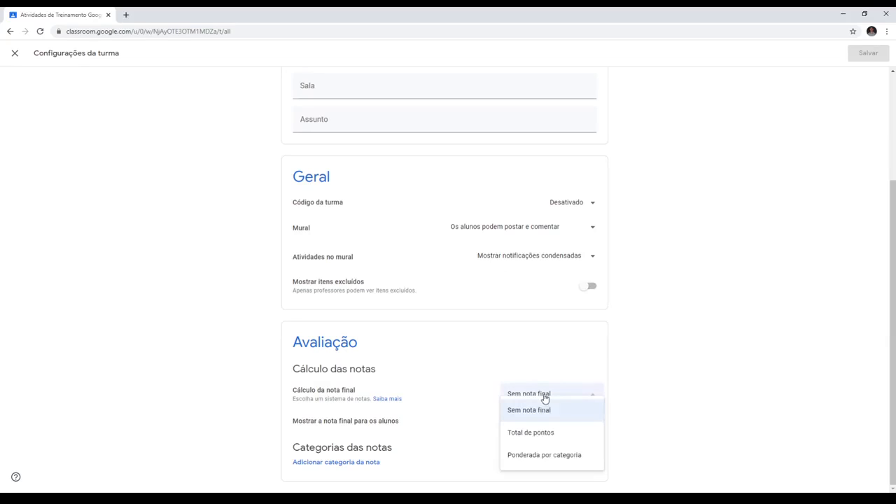
click(549, 434)
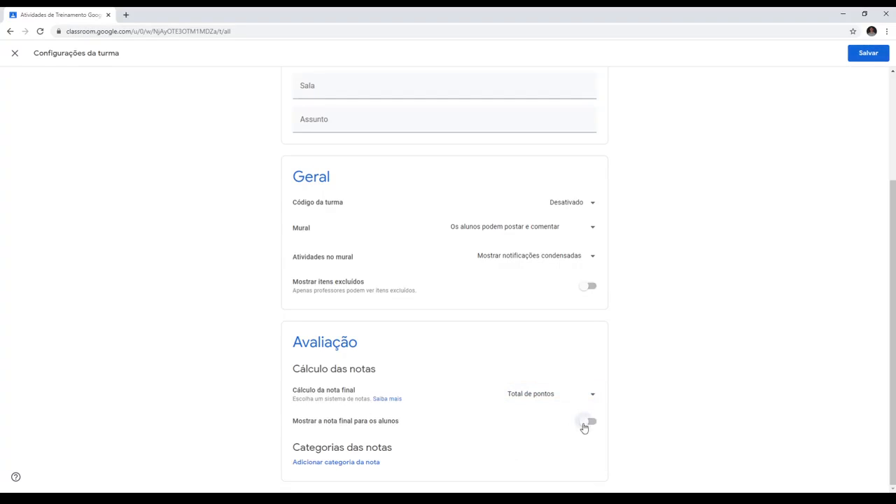
click(585, 426)
click(593, 398)
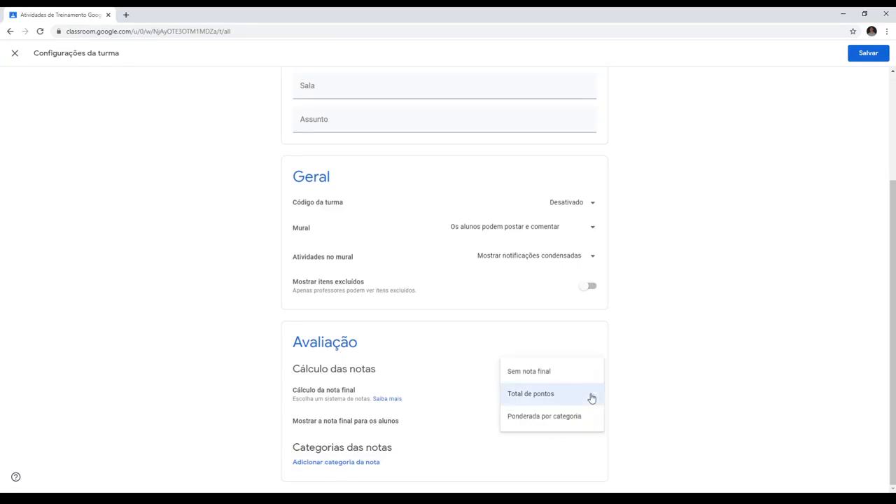
click(642, 370)
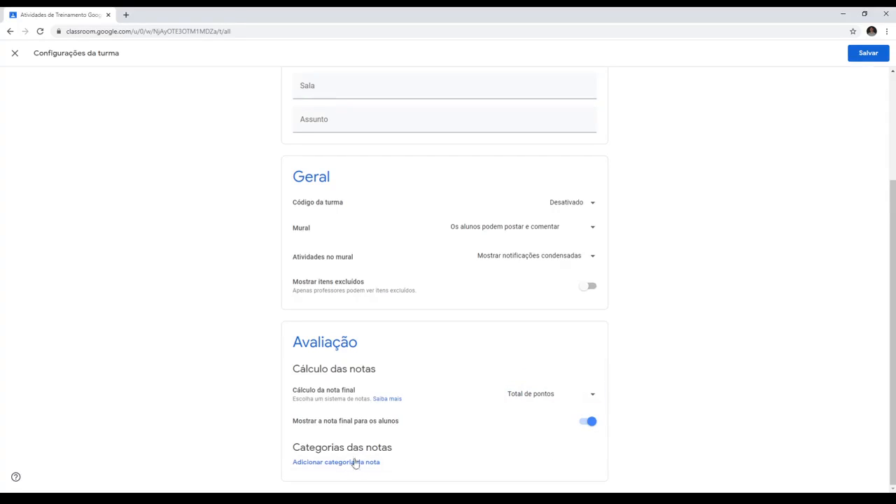
scroll(207, 376, up, 2)
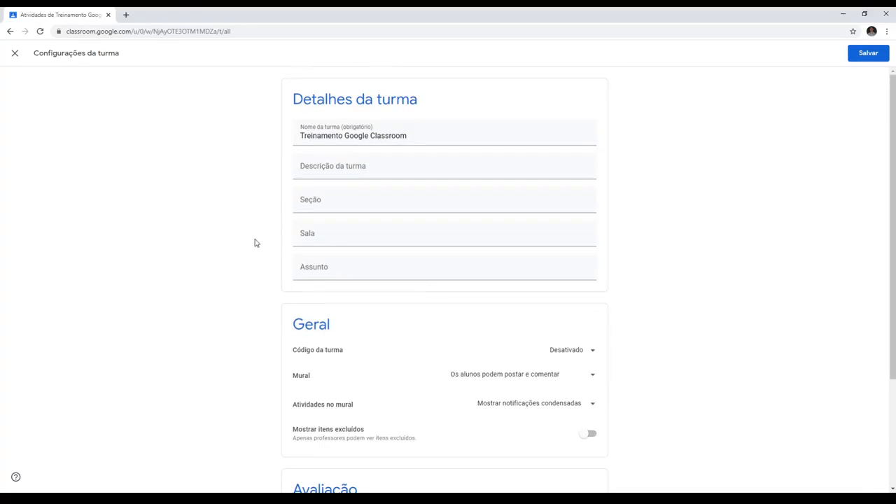